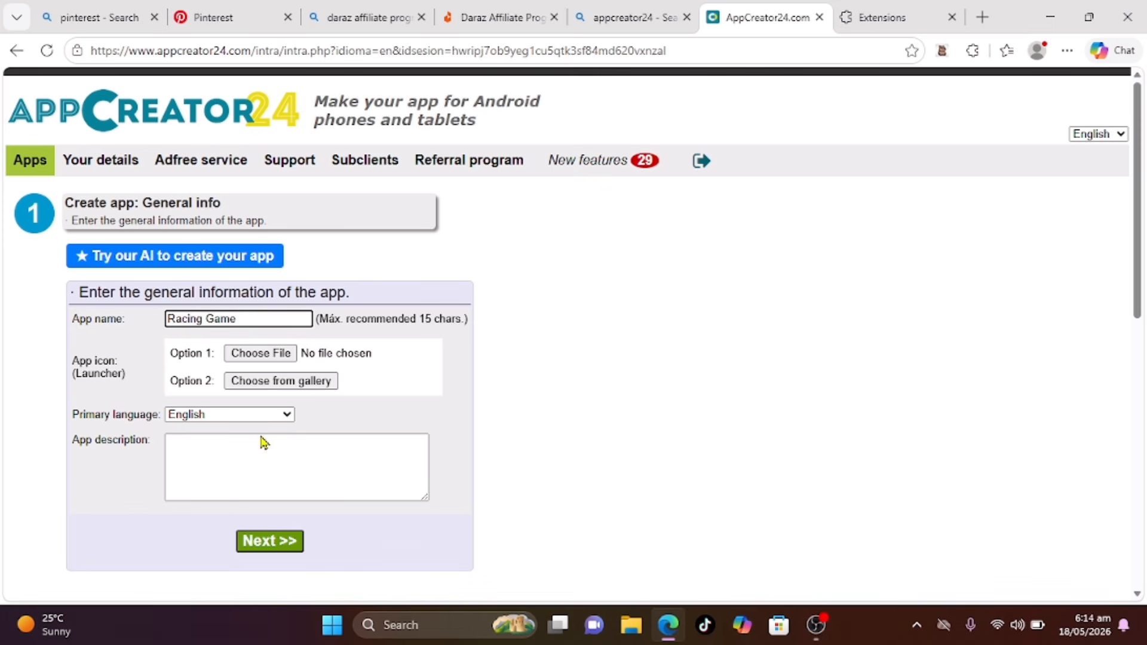
Step: Choose the game controller image from the icon gallery as the app's launcher icon
{"action": "left_click", "coordinate": [258, 357]}
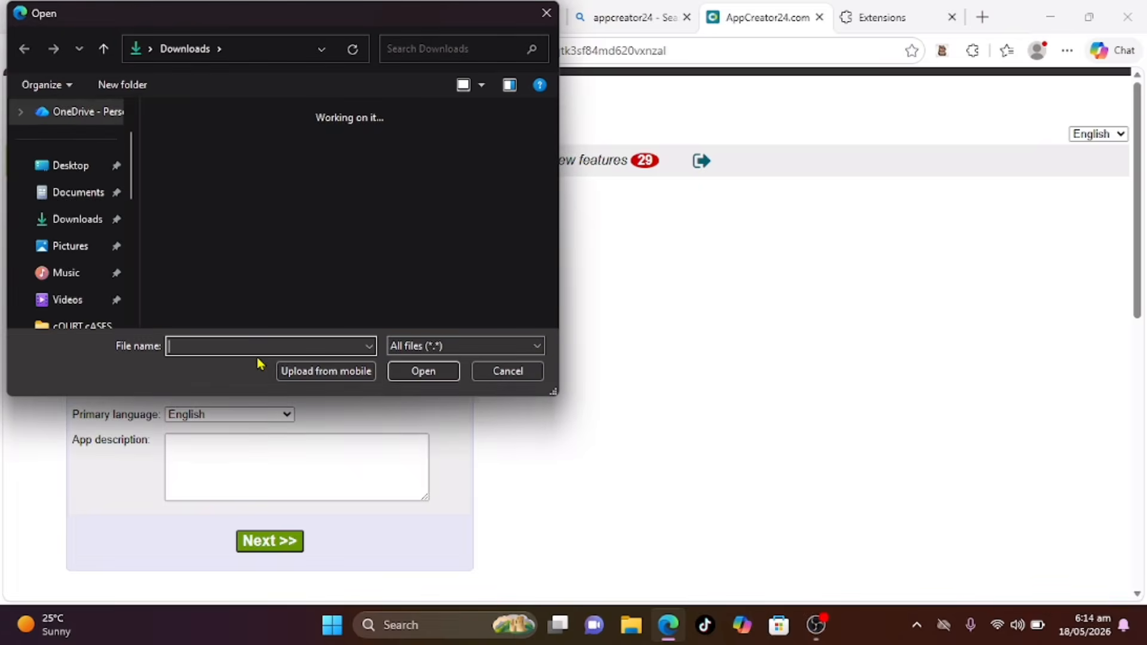
{"action": "left_click", "coordinate": [545, 15]}
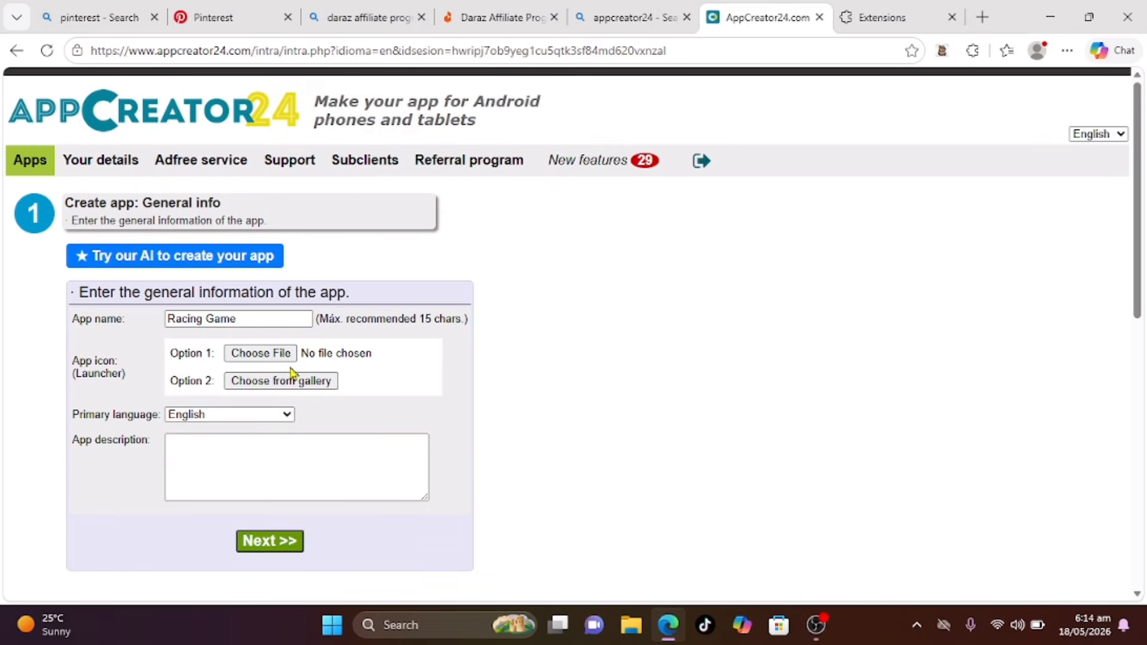
{"action": "left_click", "coordinate": [277, 382]}
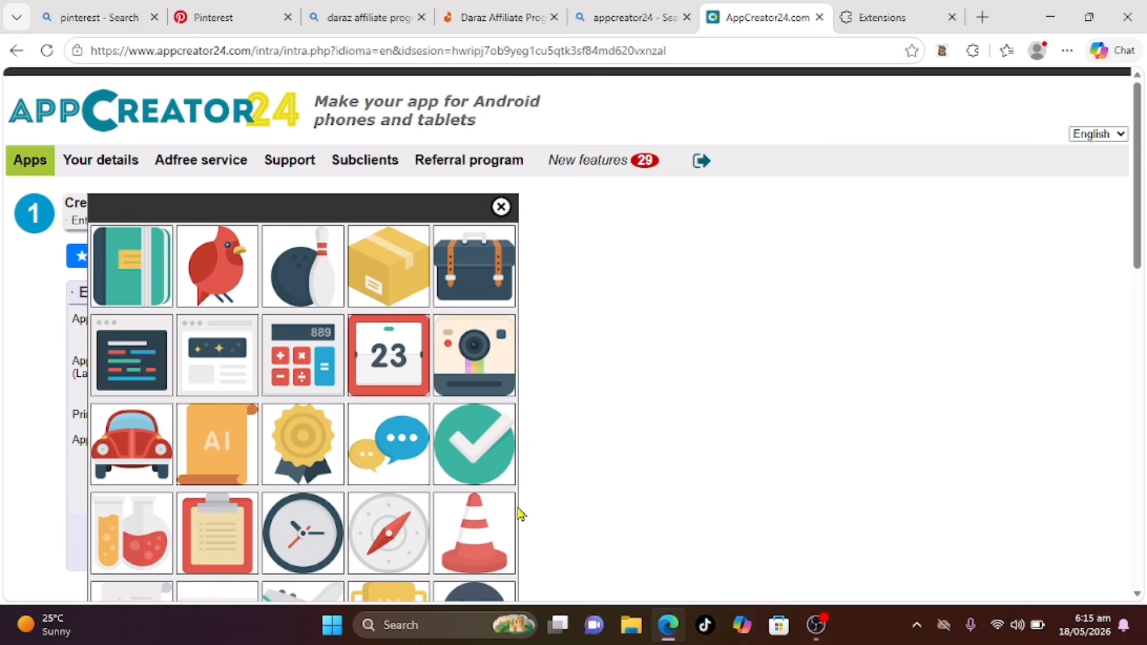
{"action": "key", "text": "ctrl+minus"}
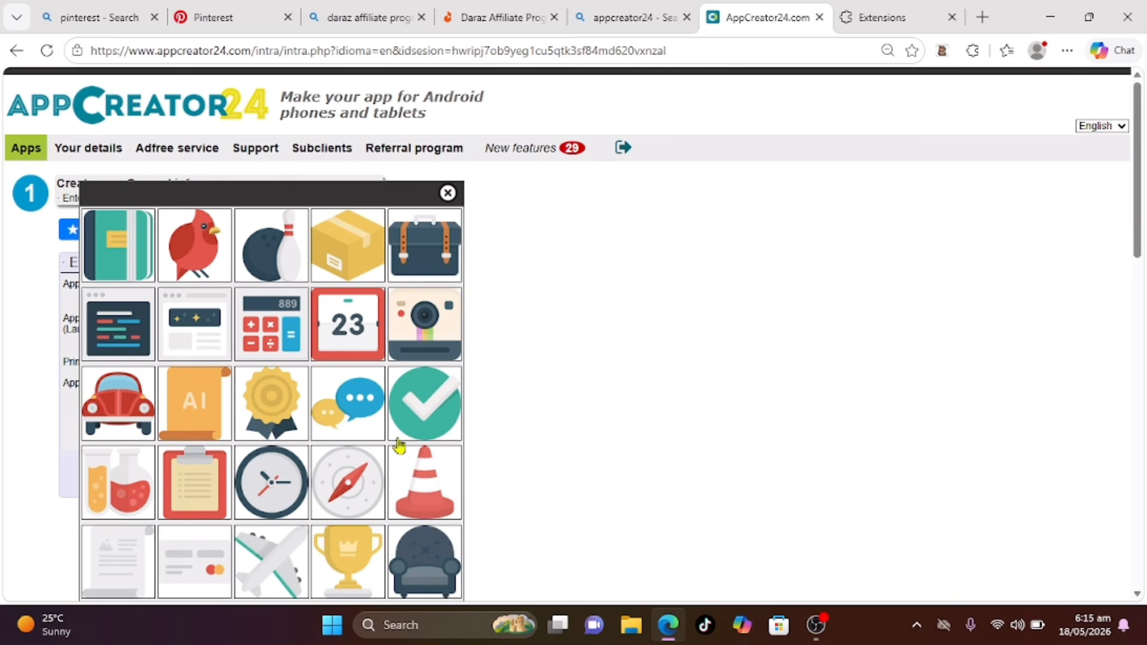
{"action": "key", "text": "ctrl+minus"}
{"action": "key", "text": "ctrl+minus"}
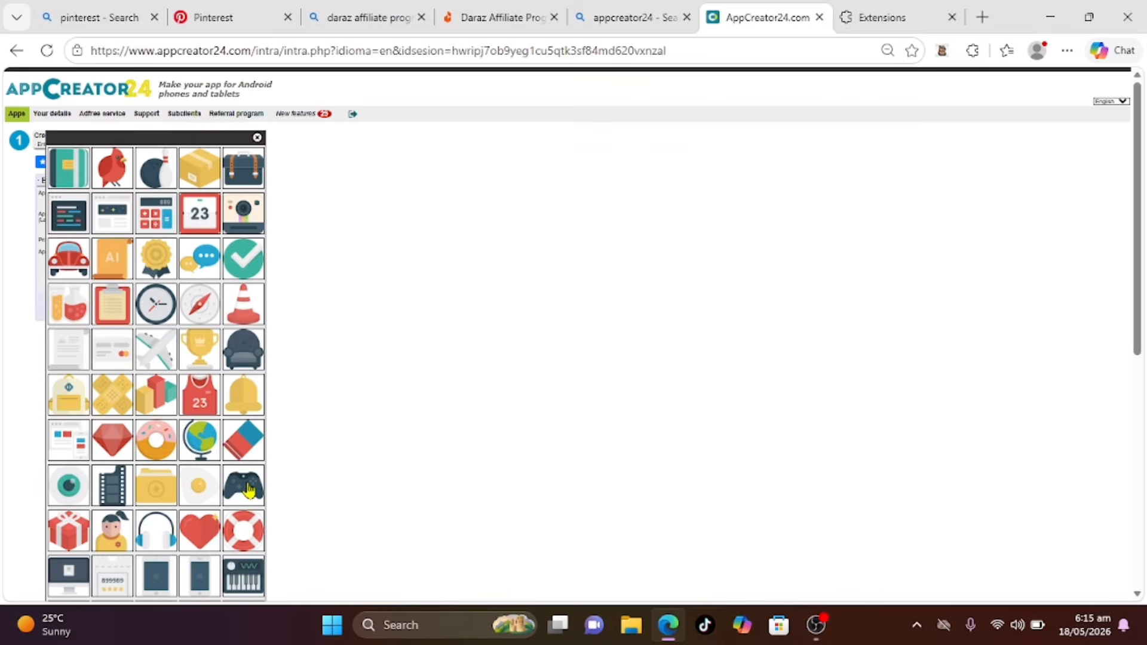
{"action": "left_click", "coordinate": [263, 470]}
{"action": "key", "text": "ctrl+plus"}
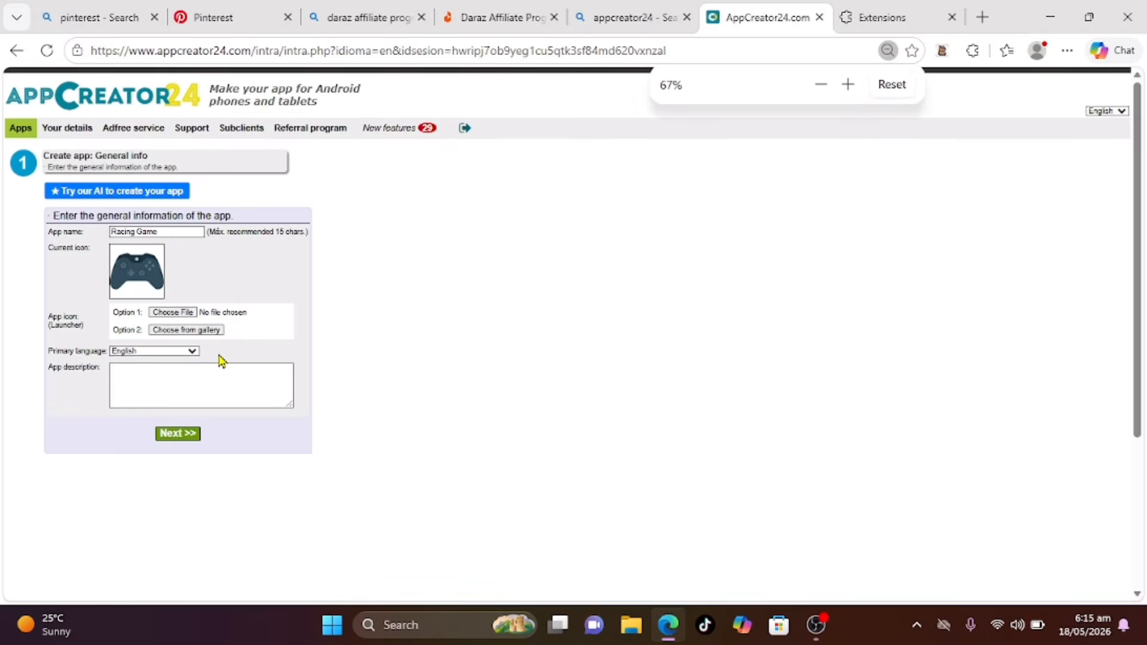
{"action": "key", "text": "ctrl+plus"}
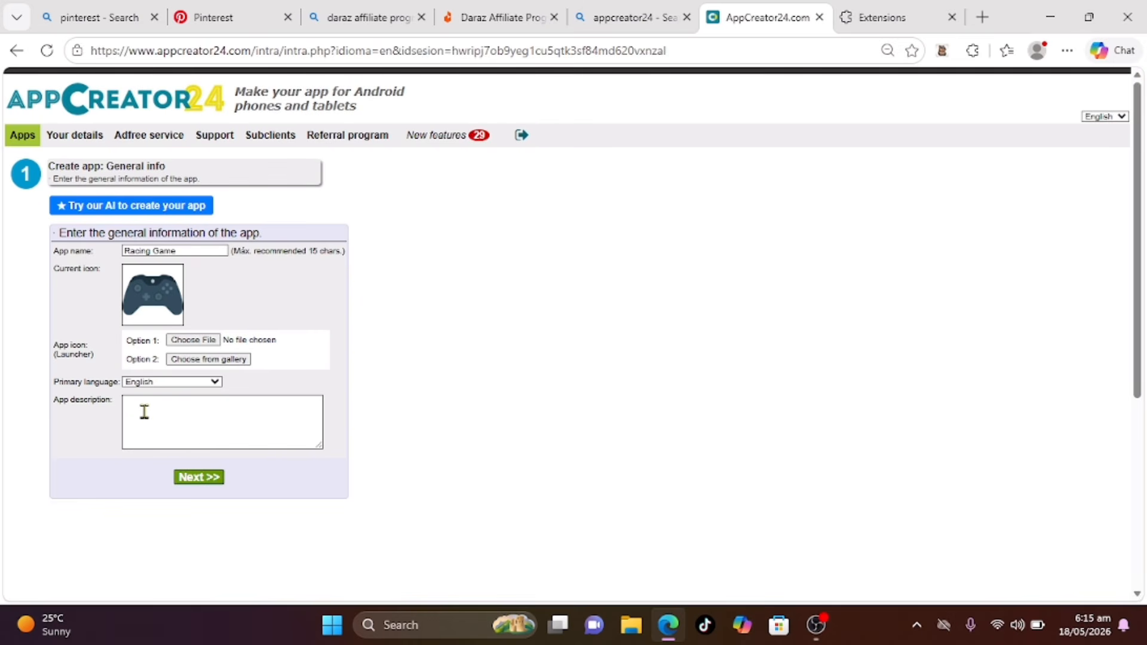
Step: Enter "Racing Game" as the app description and complete the creation wizard with the Holo style
{"action": "left_click", "coordinate": [144, 412]}
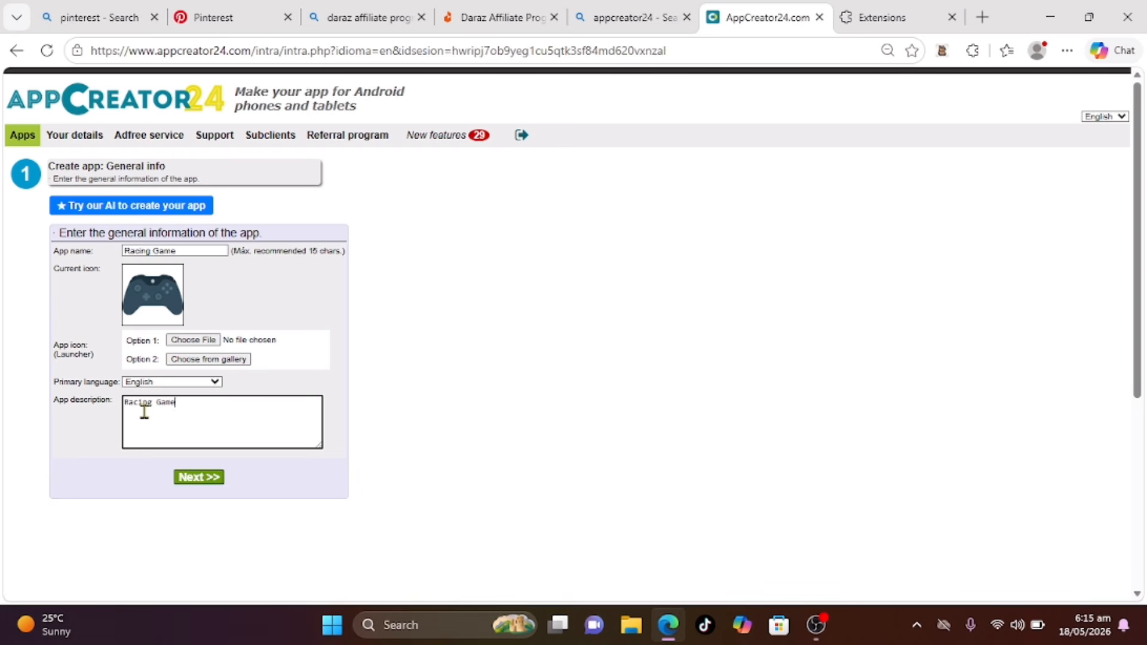
{"action": "left_click", "coordinate": [194, 477]}
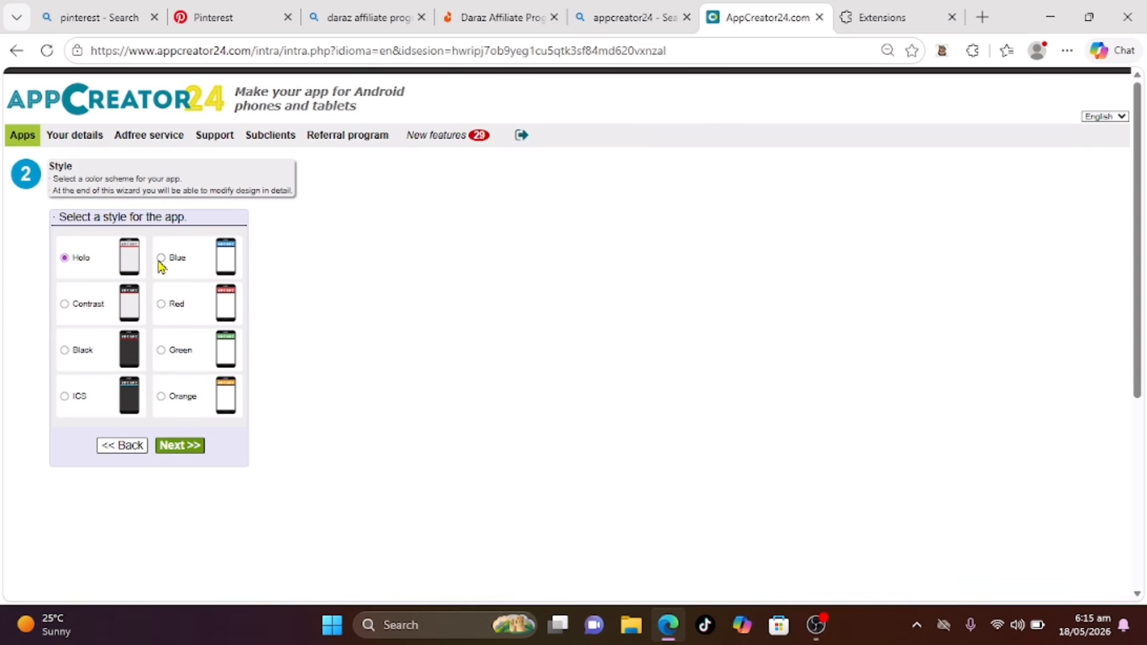
{"action": "left_click", "coordinate": [184, 449]}
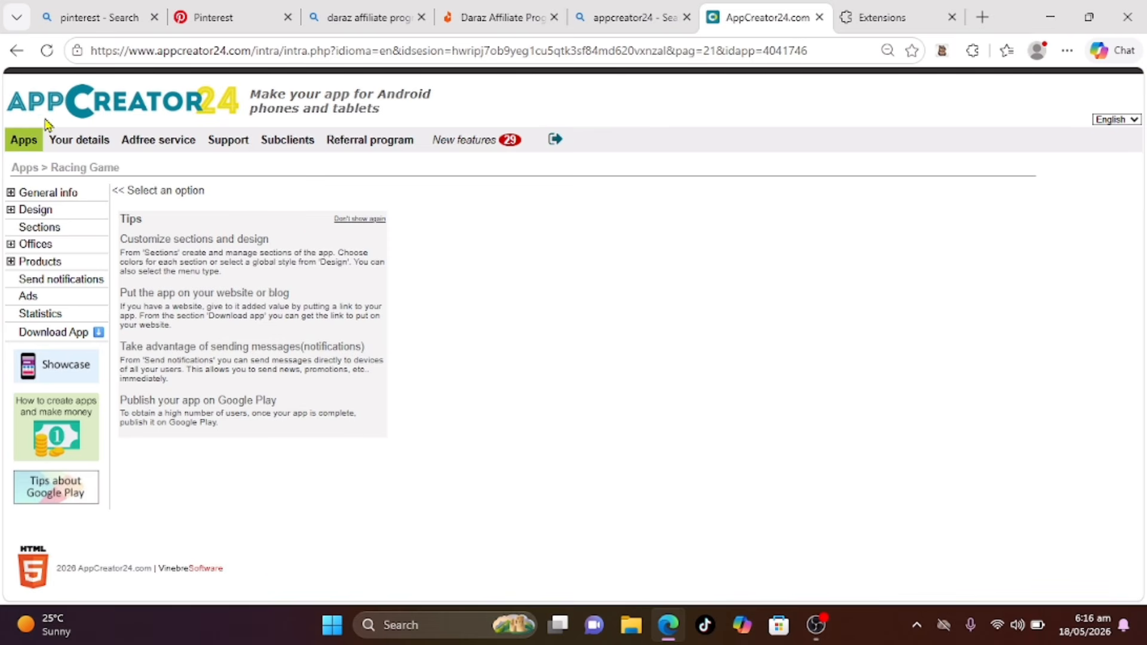
Step: Review the app's name and icon, general info and ads settings
{"action": "left_click", "coordinate": [29, 196]}
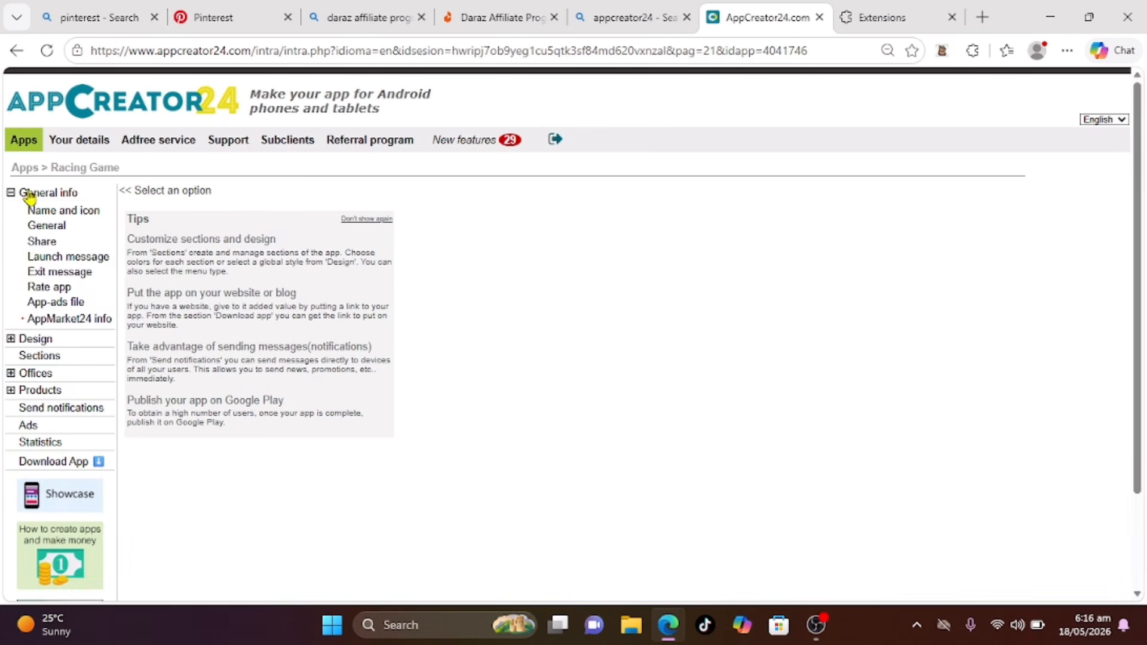
{"action": "left_click", "coordinate": [75, 213]}
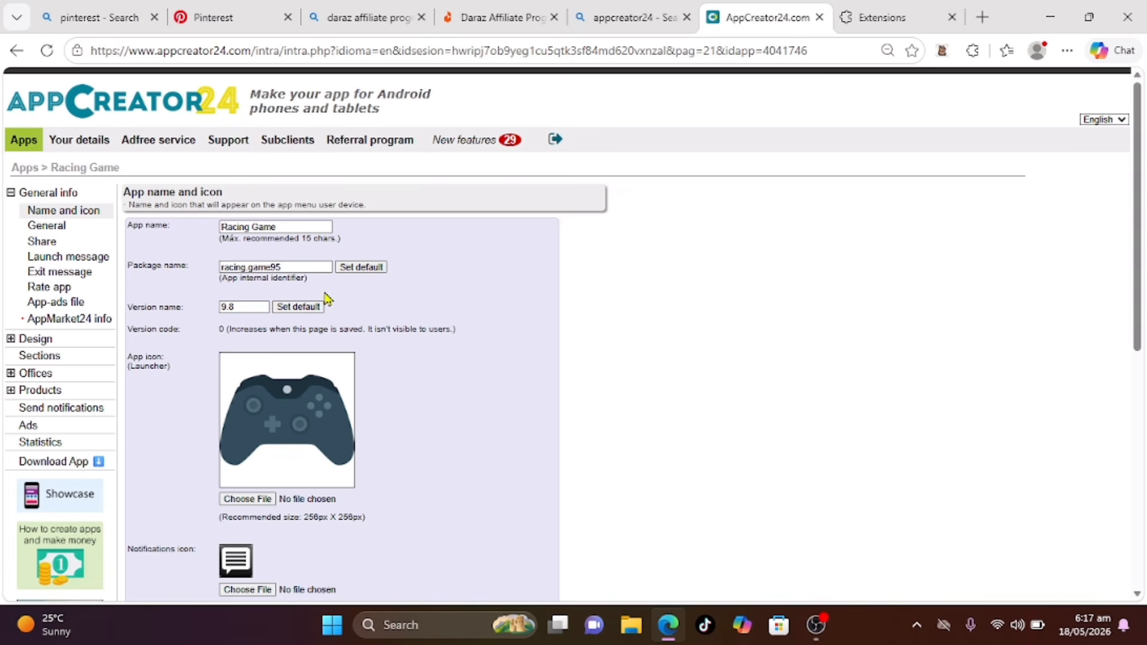
{"action": "mouse_move", "coordinate": [1138, 272]}
{"action": "left_mouse_down"}
{"action": "mouse_move", "coordinate": [1144, 485]}
{"action": "mouse_move", "coordinate": [1129, 263]}
{"action": "left_mouse_up"}
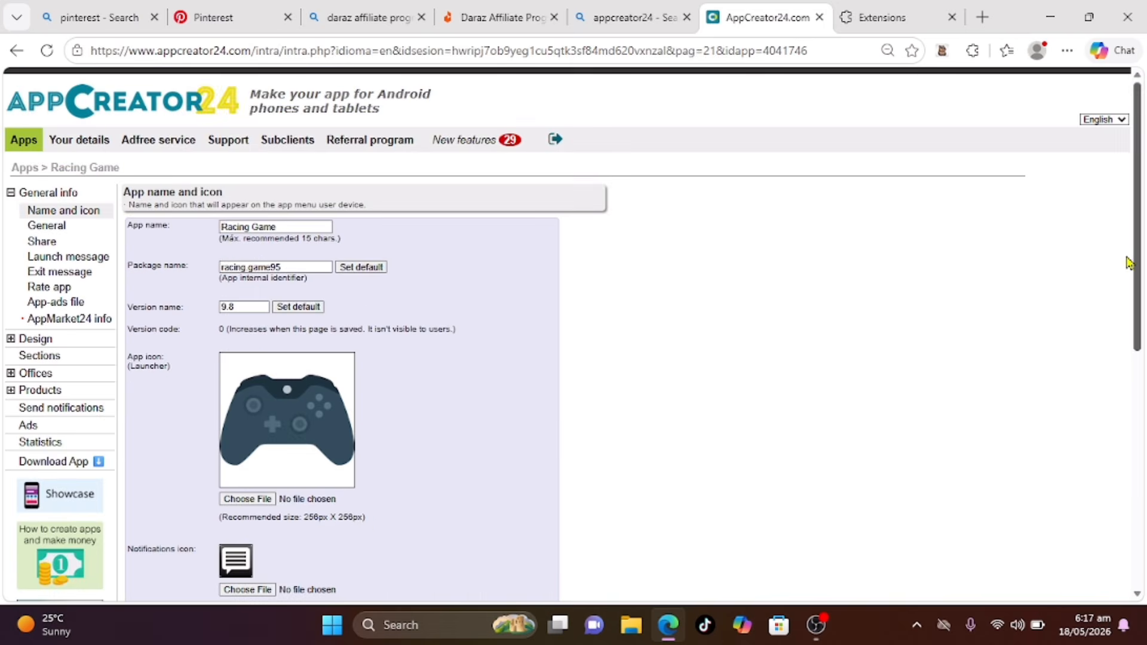
{"action": "left_click", "coordinate": [47, 225]}
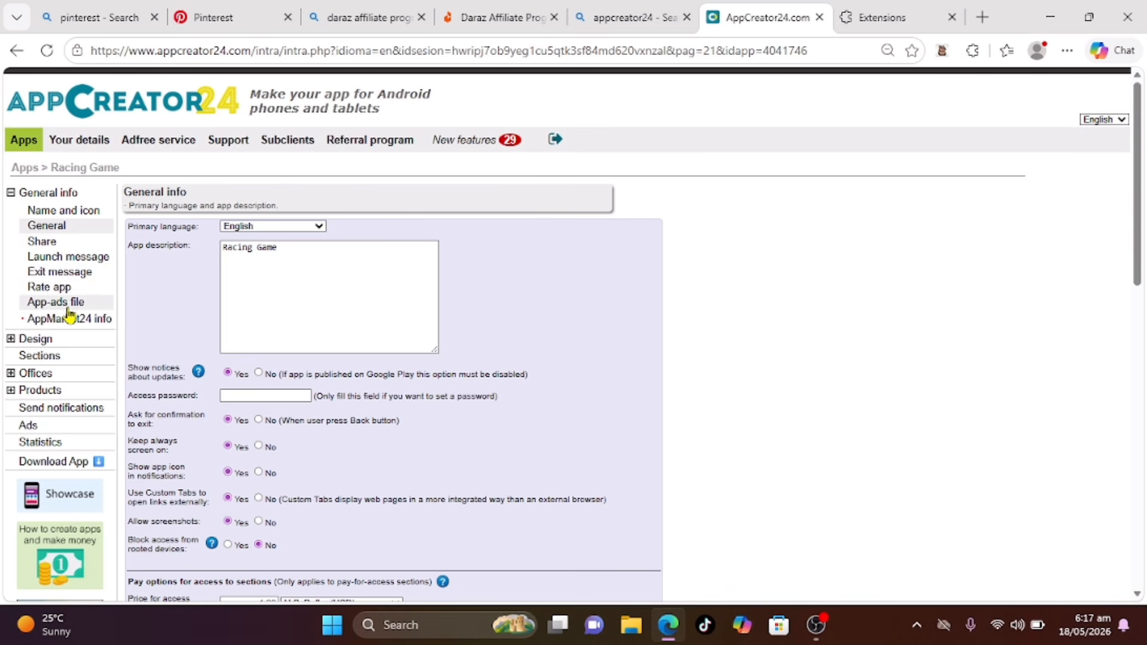
{"action": "left_click", "coordinate": [21, 426]}
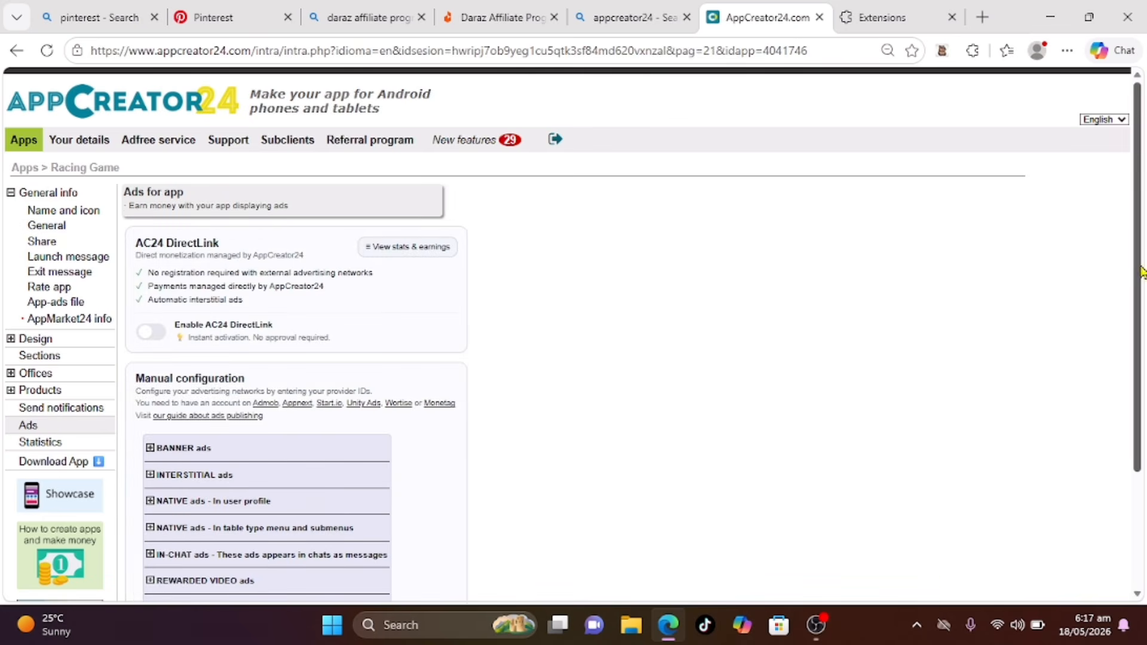
{"action": "scroll", "coordinate": [1143, 418], "scroll_direction": "down", "scroll_amount": 3}
{"action": "scroll", "coordinate": [1138, 281], "scroll_direction": "up", "scroll_amount": 3}
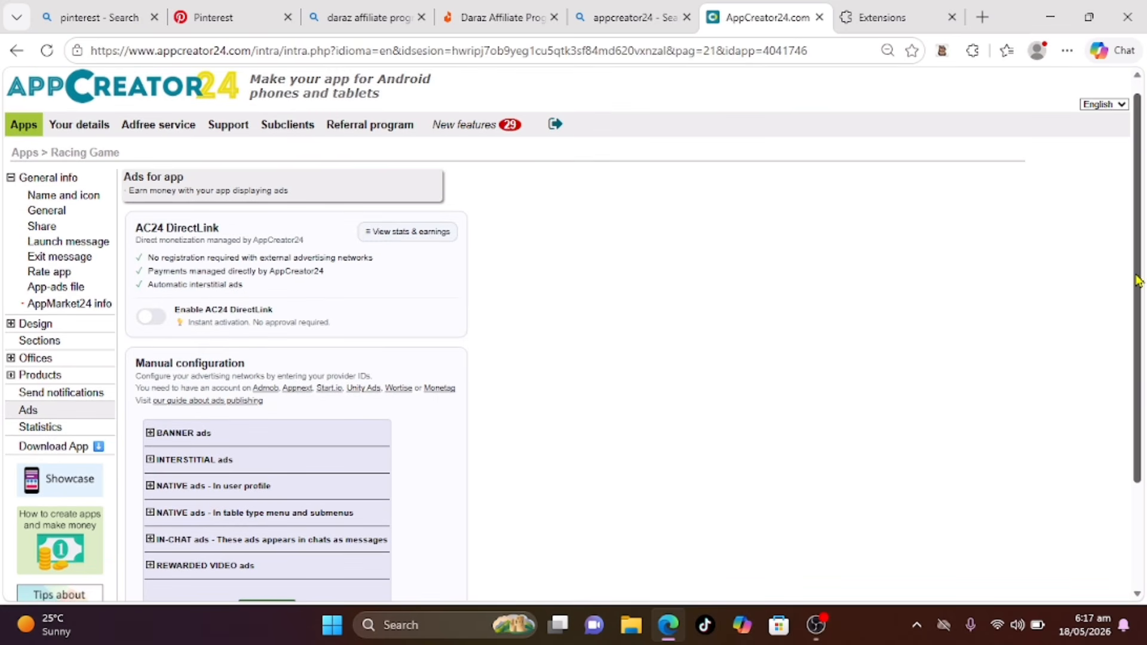
Step: Create a new section of type Game and select Drift Boss as its game
{"action": "left_click", "coordinate": [49, 343]}
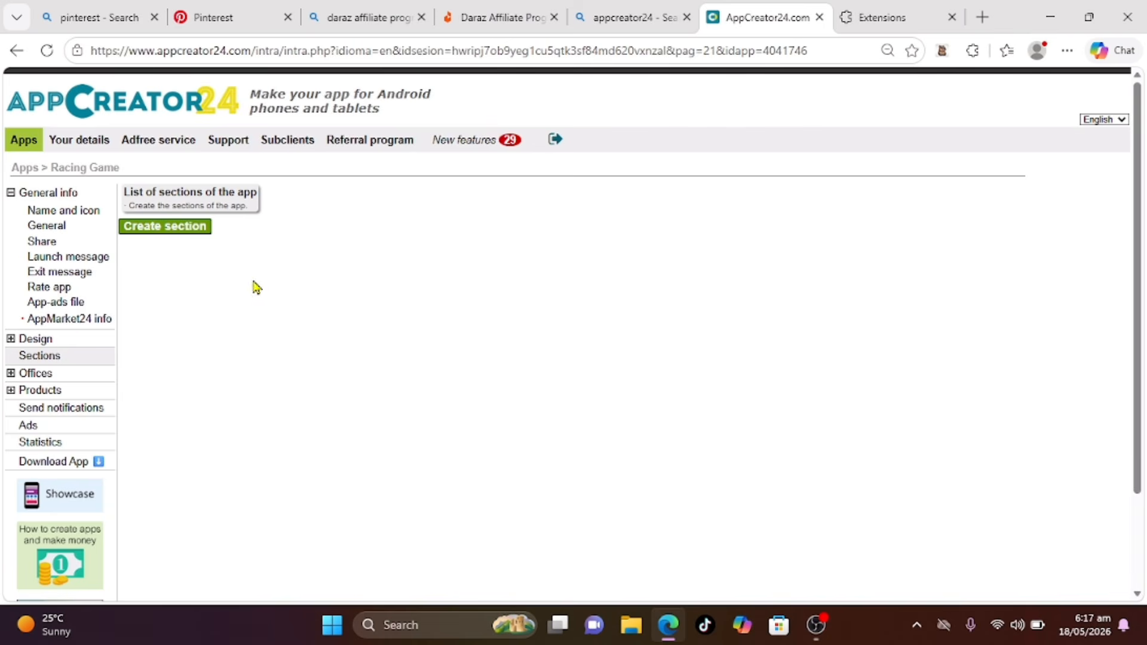
{"action": "left_click", "coordinate": [185, 240]}
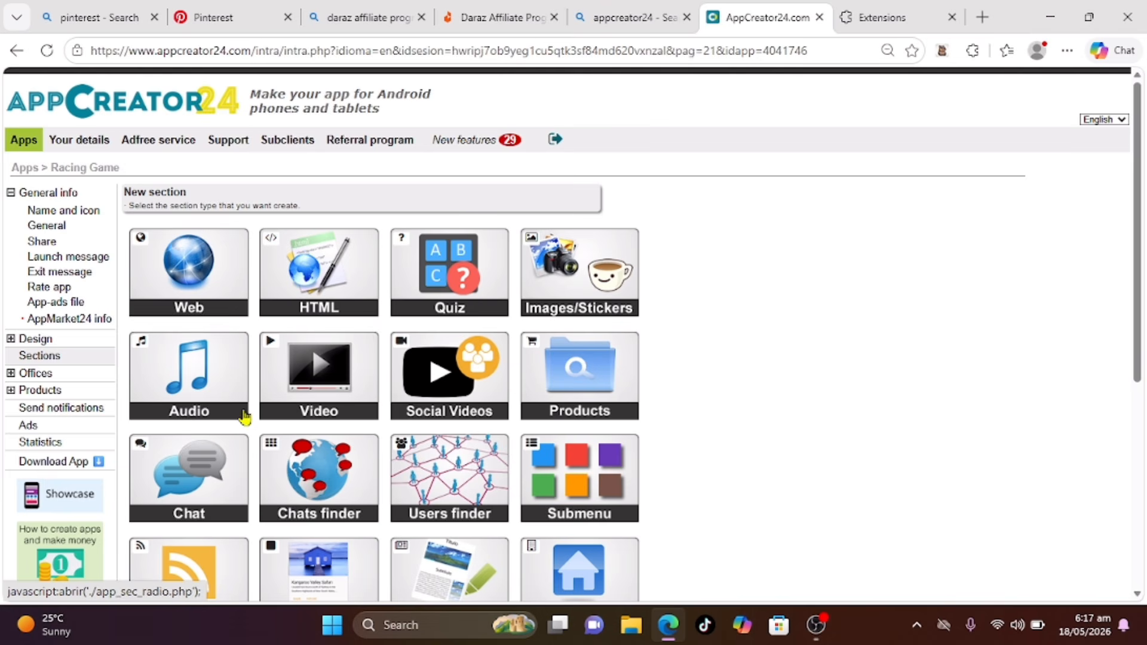
{"action": "scroll", "coordinate": [1109, 391], "scroll_direction": "down", "scroll_amount": 5}
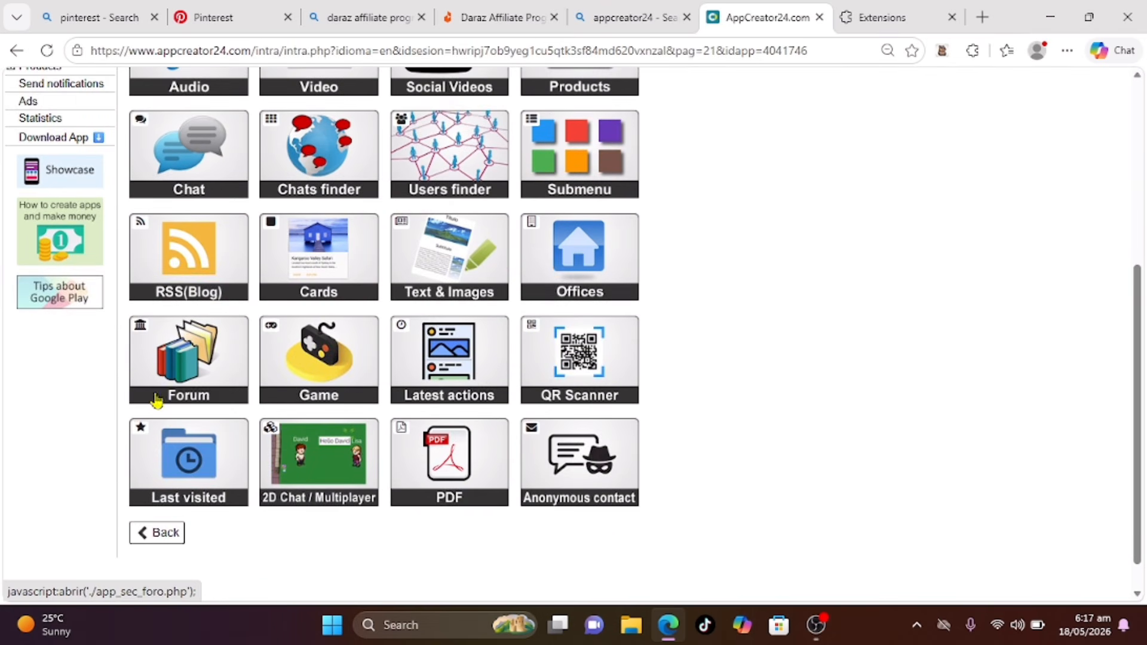
{"action": "left_click", "coordinate": [332, 376]}
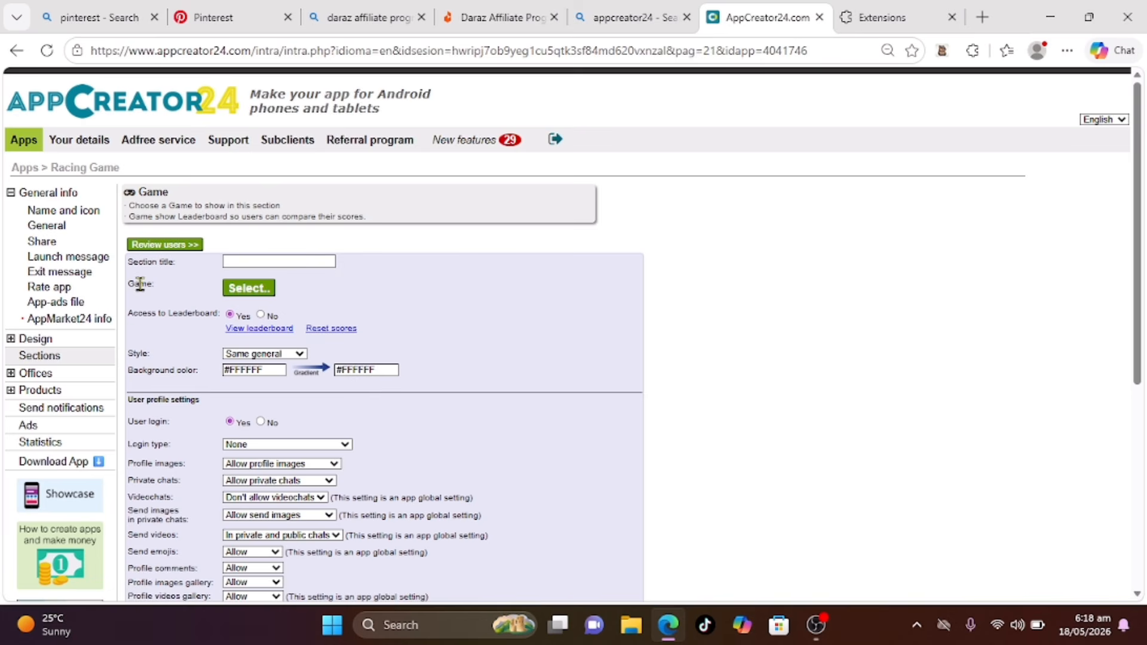
{"action": "left_click", "coordinate": [257, 292]}
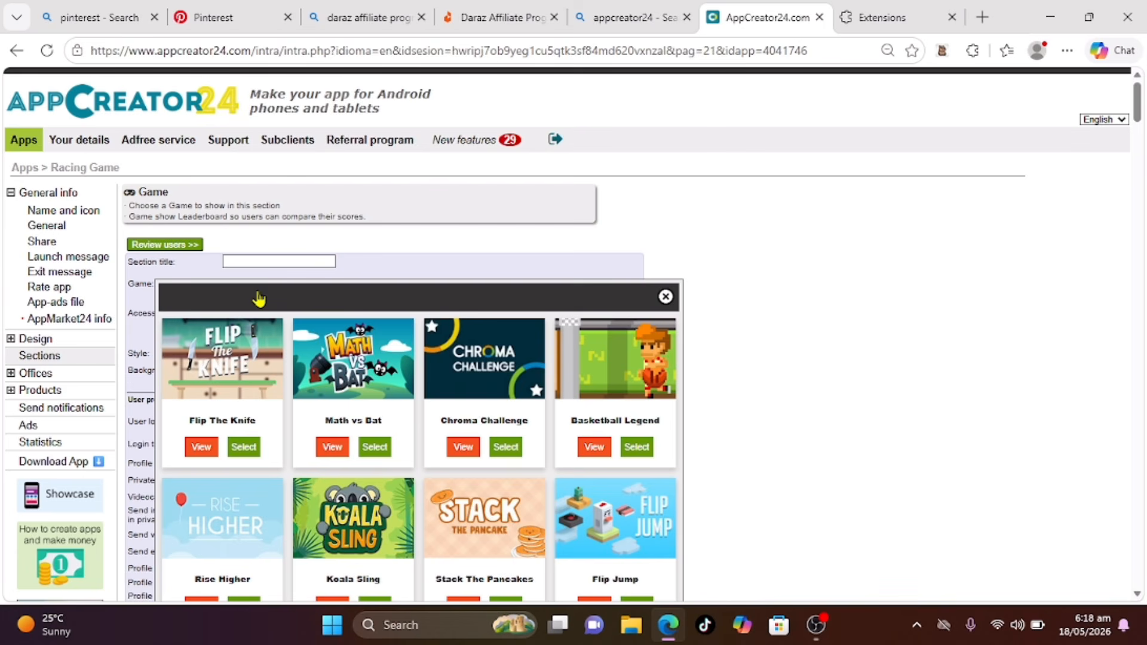
{"action": "left_click_drag", "start_coordinate": [1132, 87], "coordinate": [503, 432]}
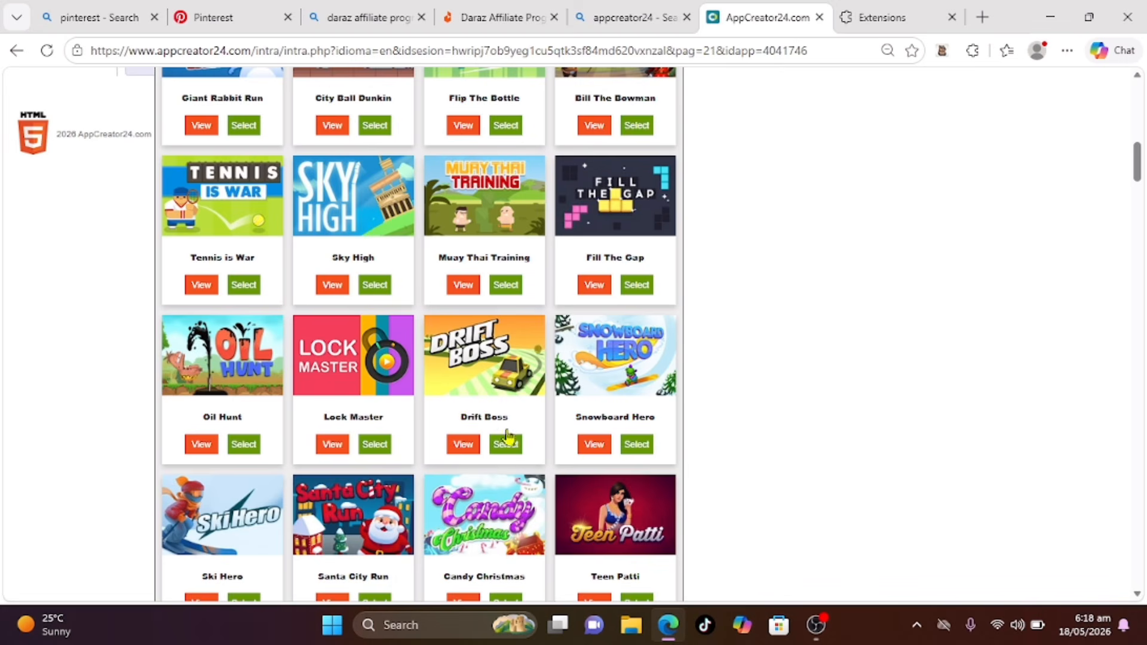
{"action": "left_click", "coordinate": [507, 442]}
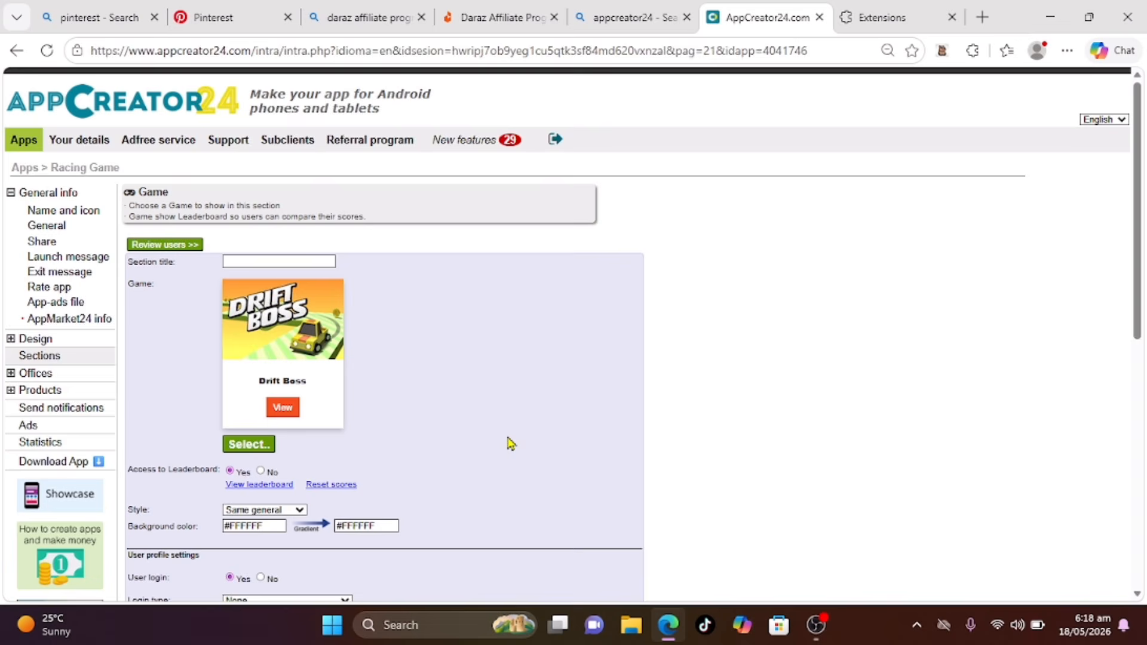
Step: Title the game section "Drift Boss" and save it with the other settings at their defaults
{"action": "left_click_drag", "start_coordinate": [1144, 286], "coordinate": [1145, 523]}
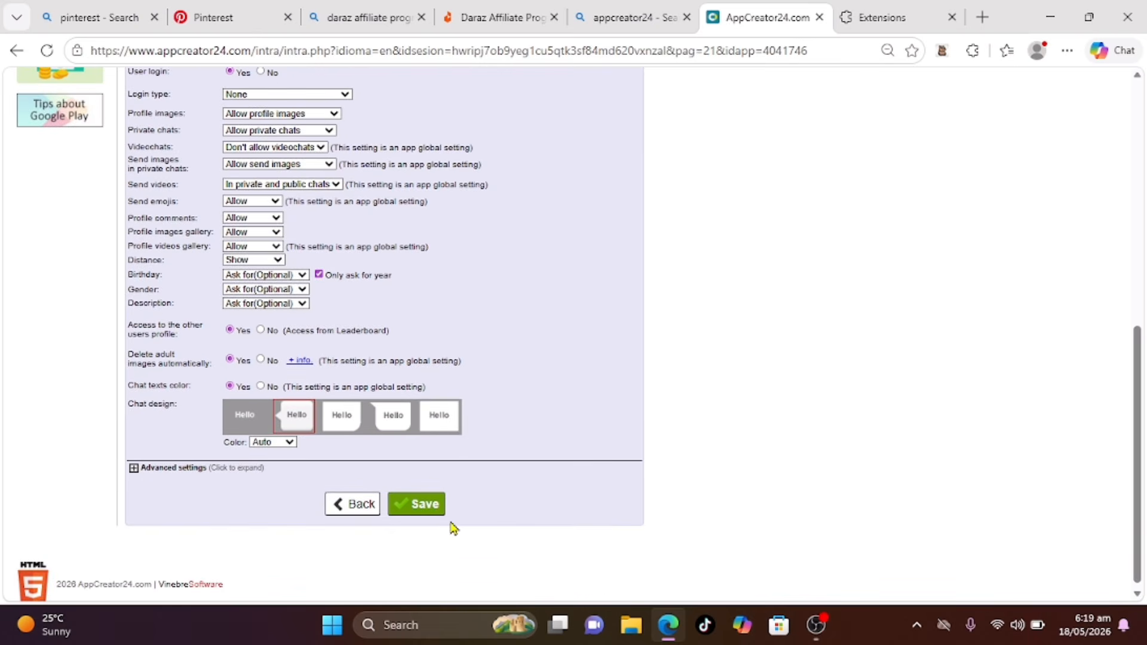
{"action": "left_click", "coordinate": [434, 514]}
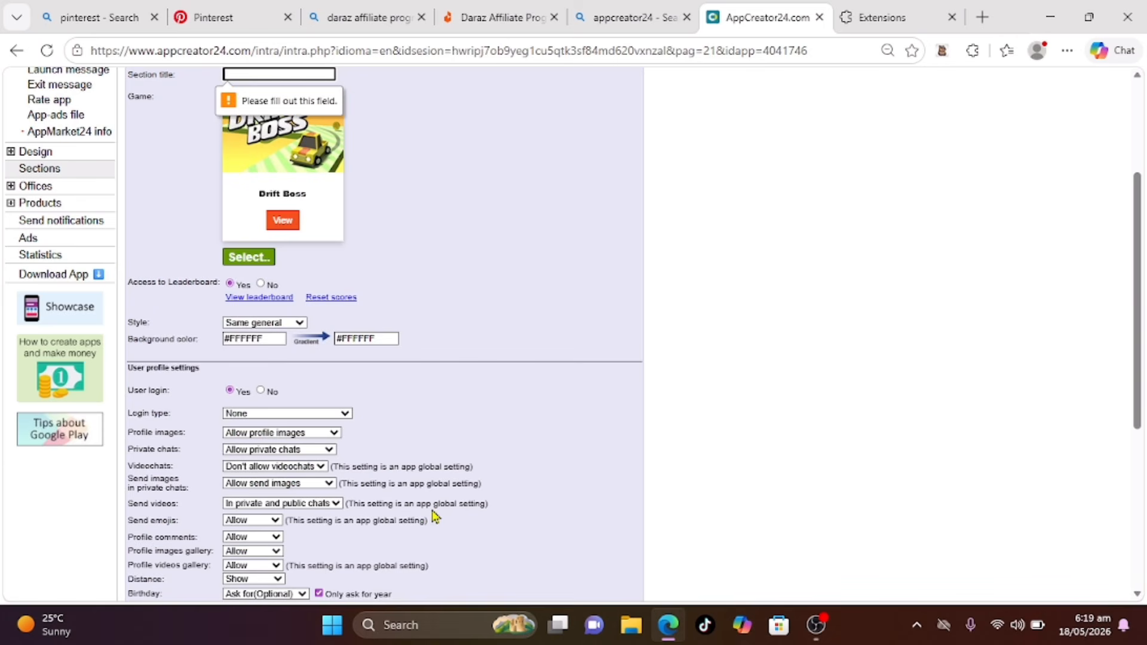
{"action": "type", "text": "Drift Boss"}
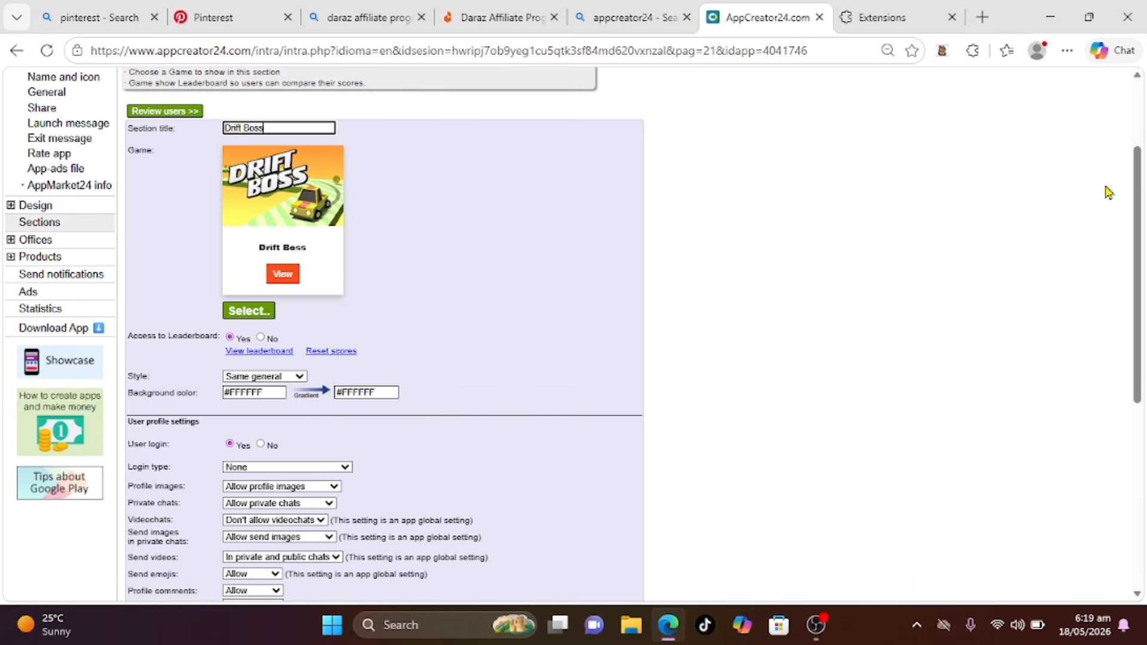
{"action": "scroll", "coordinate": [1110, 192], "scroll_direction": "down", "scroll_amount": 6}
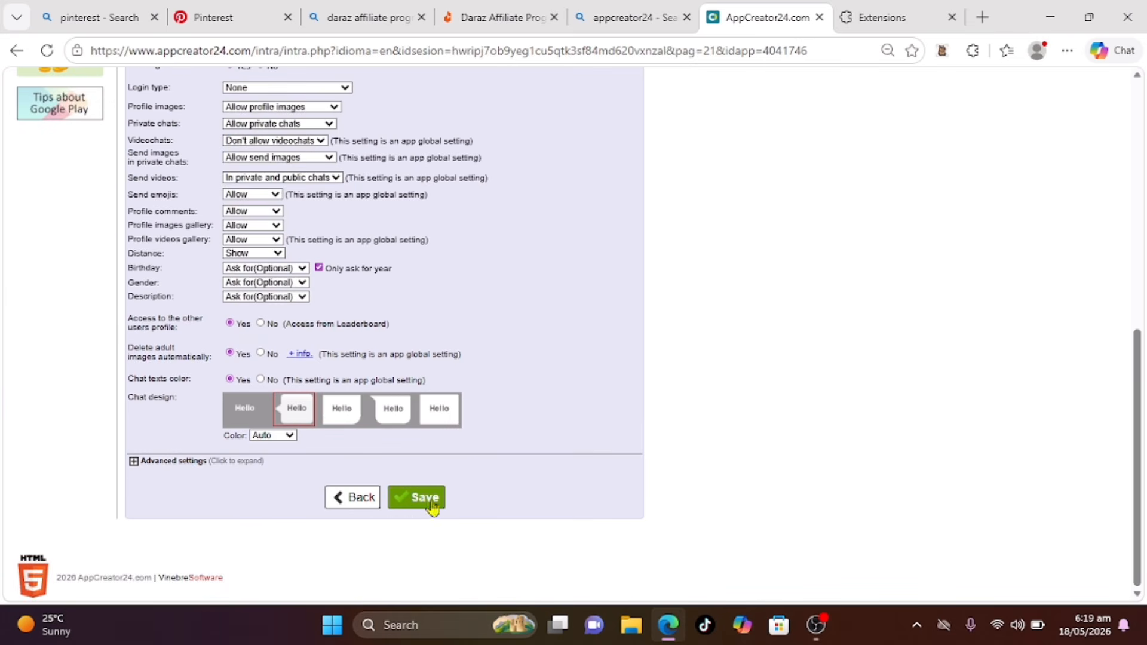
{"action": "left_click", "coordinate": [431, 501]}
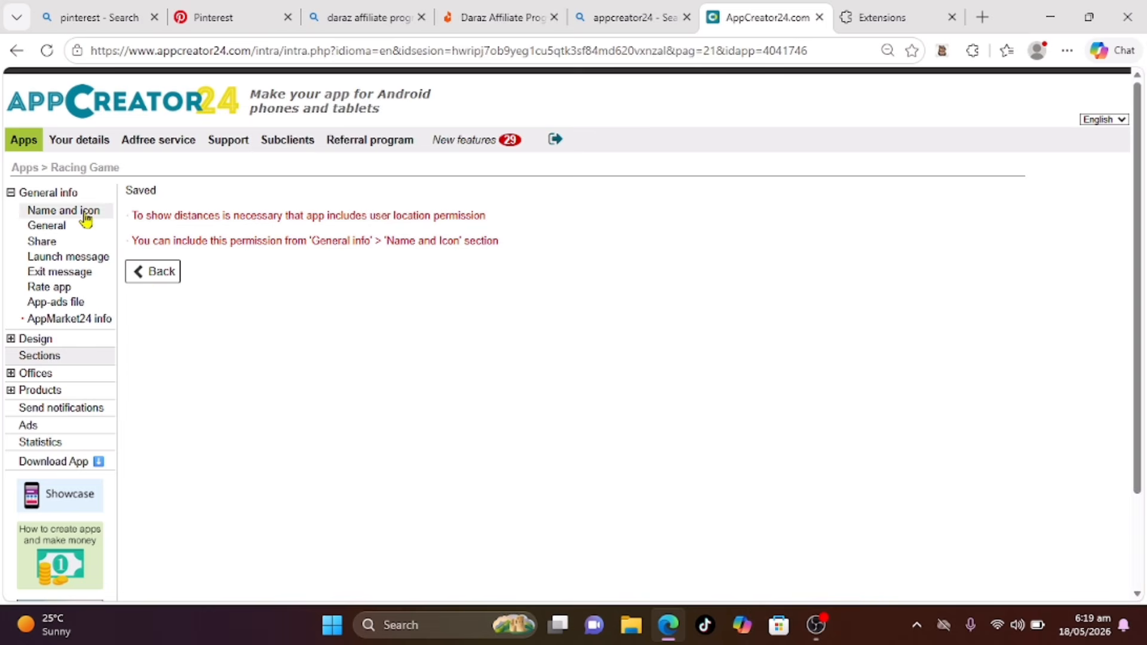
Step: Rename the app to "Drift Boss" in its name and icon settings, save, and confirm regenerating the app
{"action": "left_click", "coordinate": [76, 229]}
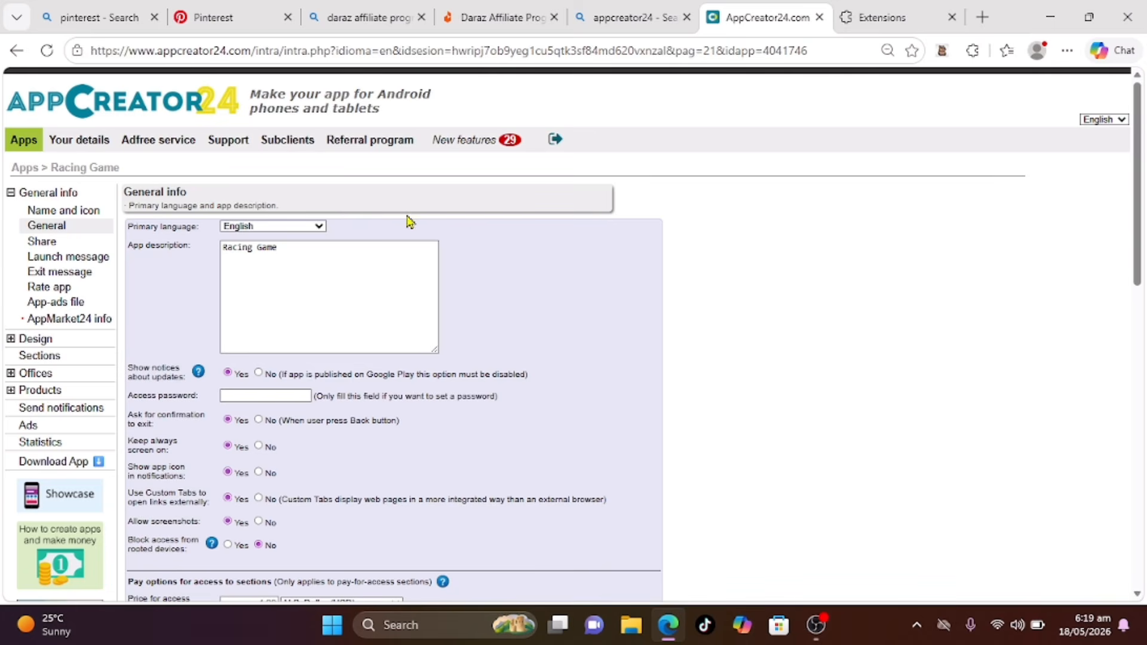
{"action": "left_click", "coordinate": [65, 213]}
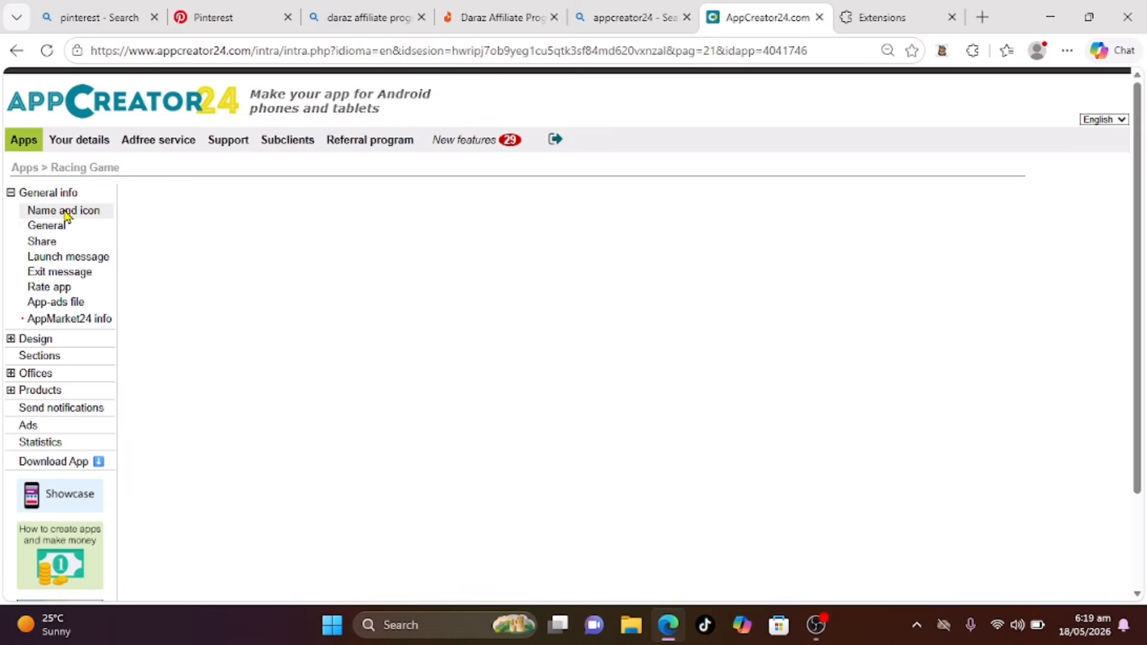
{"action": "left_click_drag", "start_coordinate": [296, 231], "coordinate": [160, 234]}
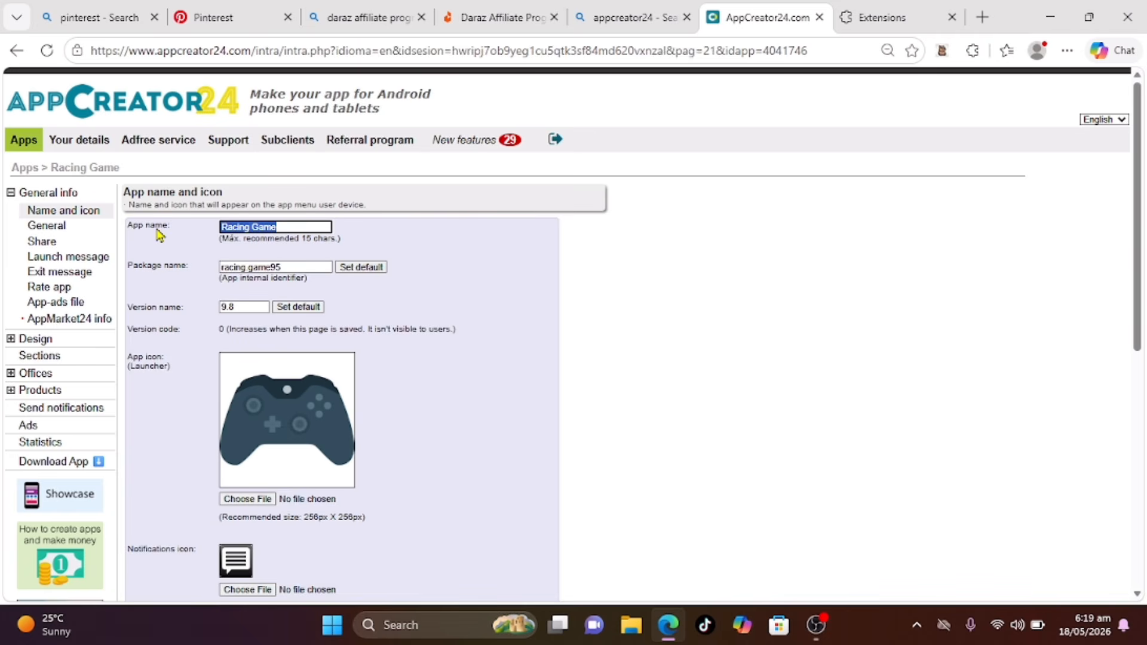
{"action": "type", "text": "Drift Boss"}
{"action": "scroll", "coordinate": [317, 434], "scroll_direction": "down", "scroll_amount": 8}
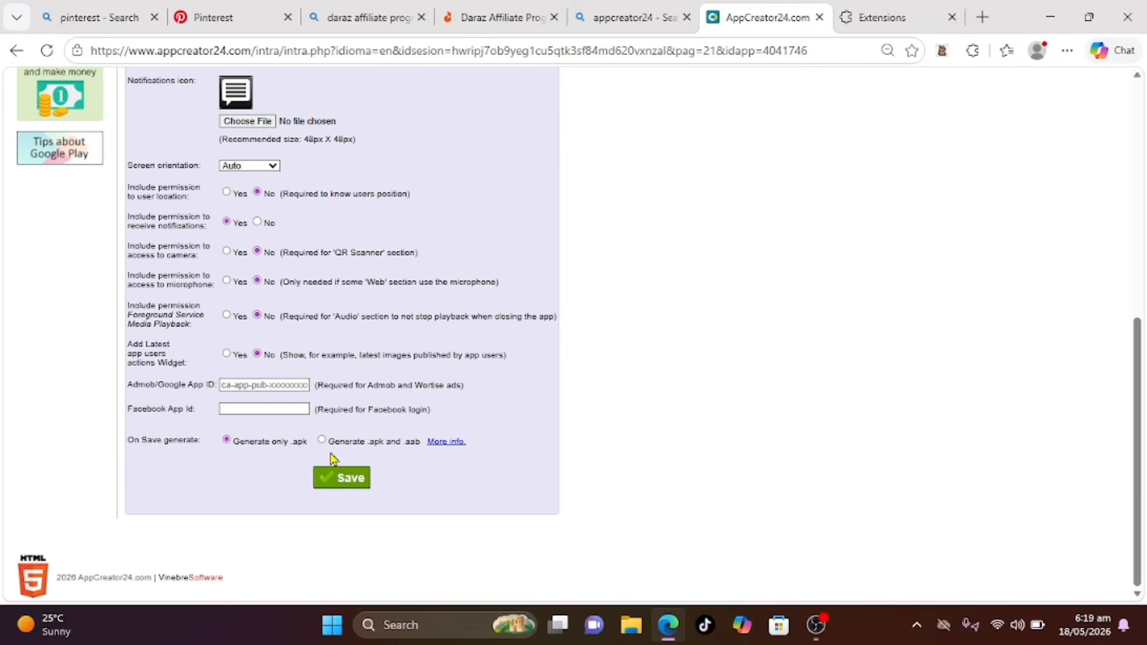
{"action": "left_click", "coordinate": [345, 481]}
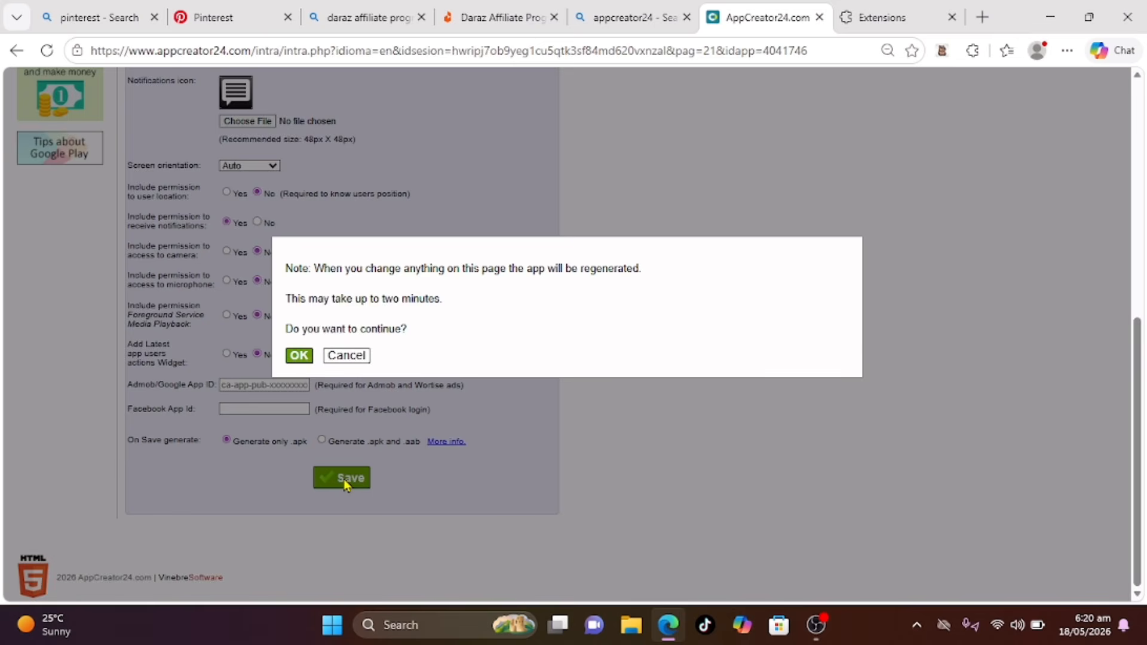
{"action": "left_click", "coordinate": [299, 355]}
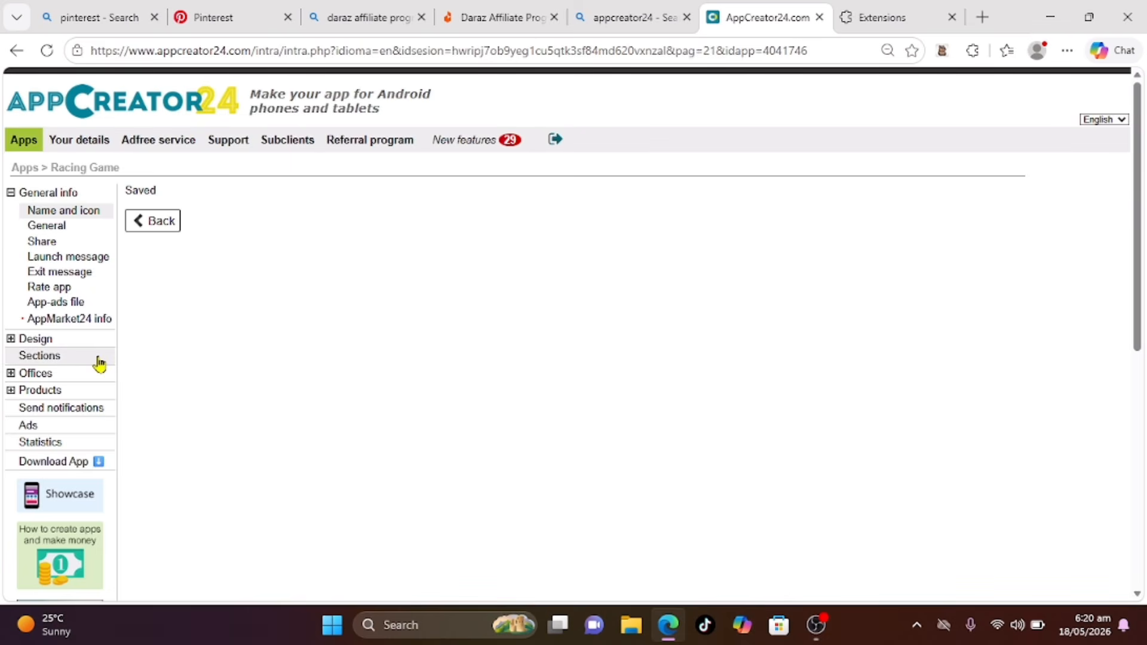
{"action": "scroll", "coordinate": [1145, 269], "scroll_direction": "down", "scroll_amount": 1}
{"action": "scroll", "coordinate": [1144, 269], "scroll_direction": "down", "scroll_amount": 2}
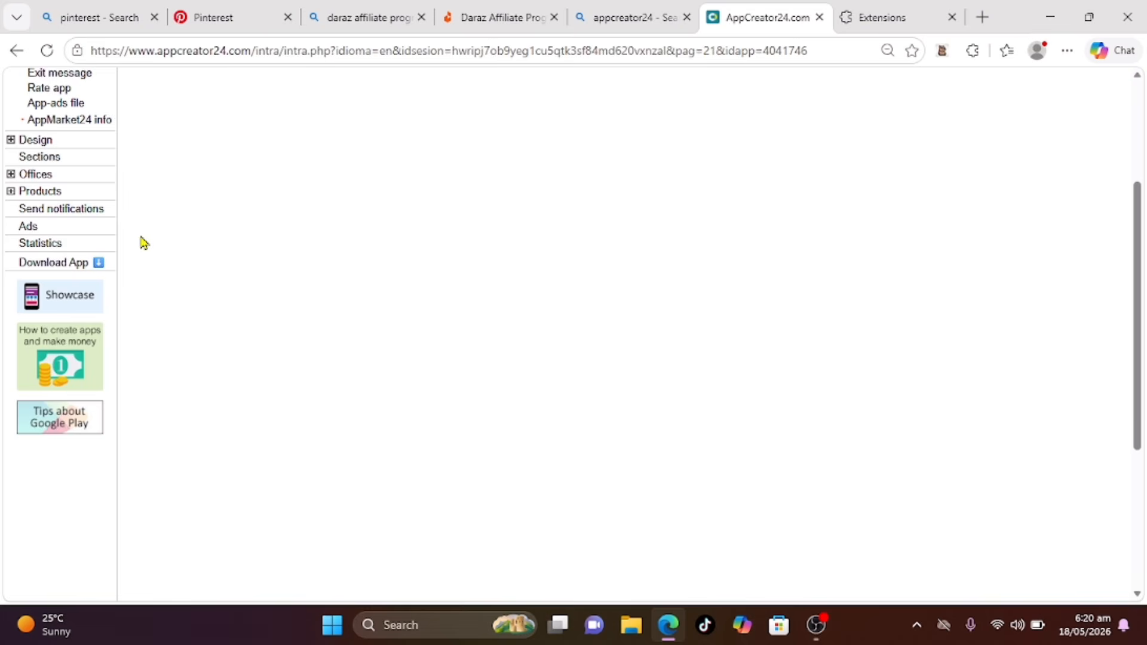
Step: Open the racing app's ads settings and expand the banner ads configuration to show its ad provider fields
{"action": "left_click", "coordinate": [40, 229]}
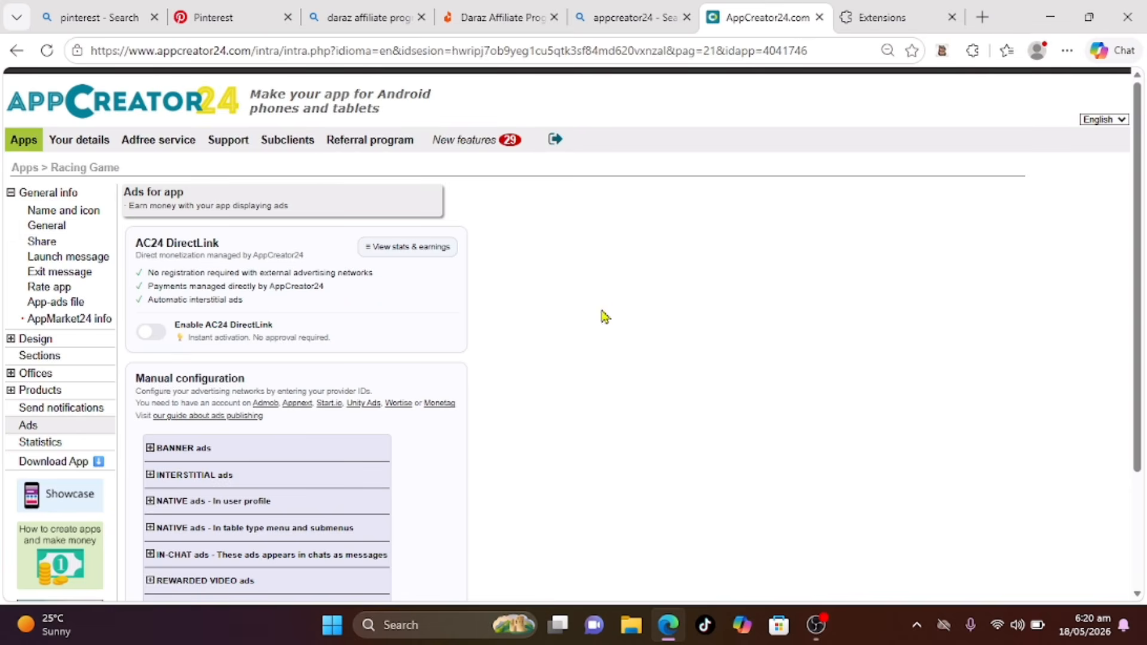
{"action": "left_click_drag", "start_coordinate": [1137, 167], "coordinate": [1138, 261]}
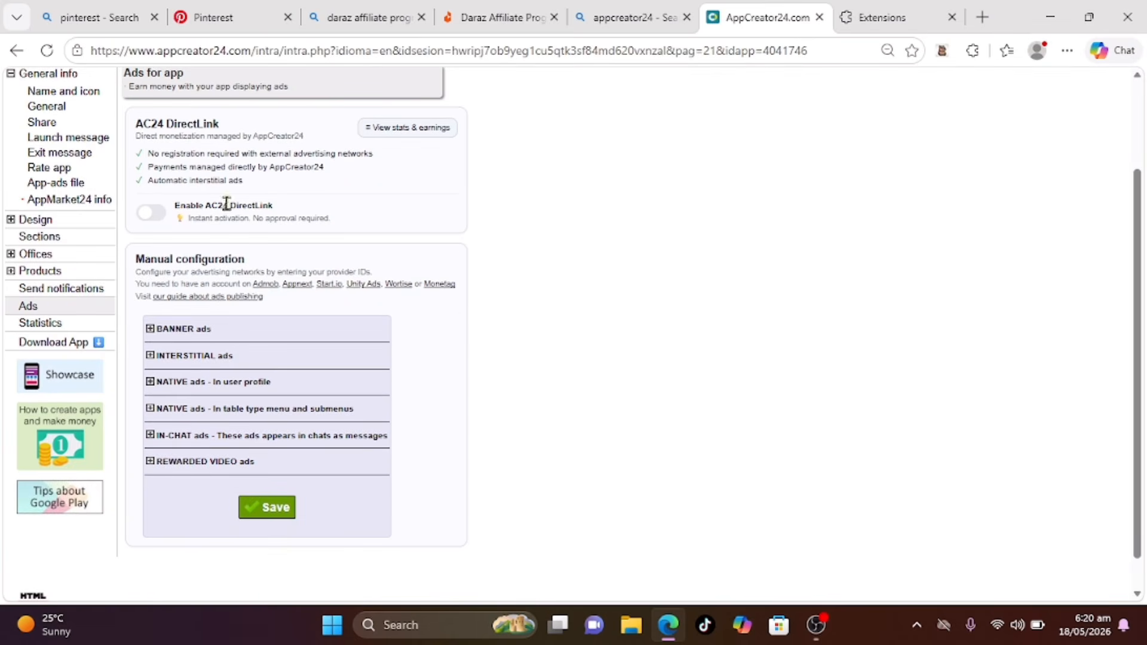
{"action": "left_click", "coordinate": [193, 338]}
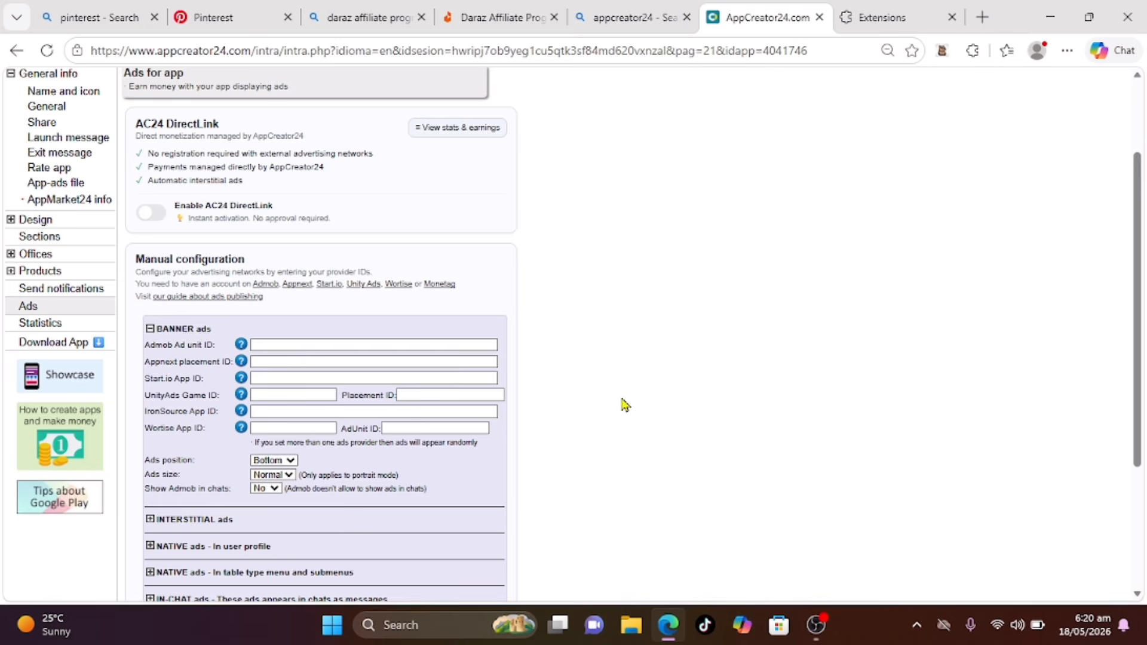
{"action": "left_click_drag", "start_coordinate": [1138, 179], "coordinate": [1143, 270]}
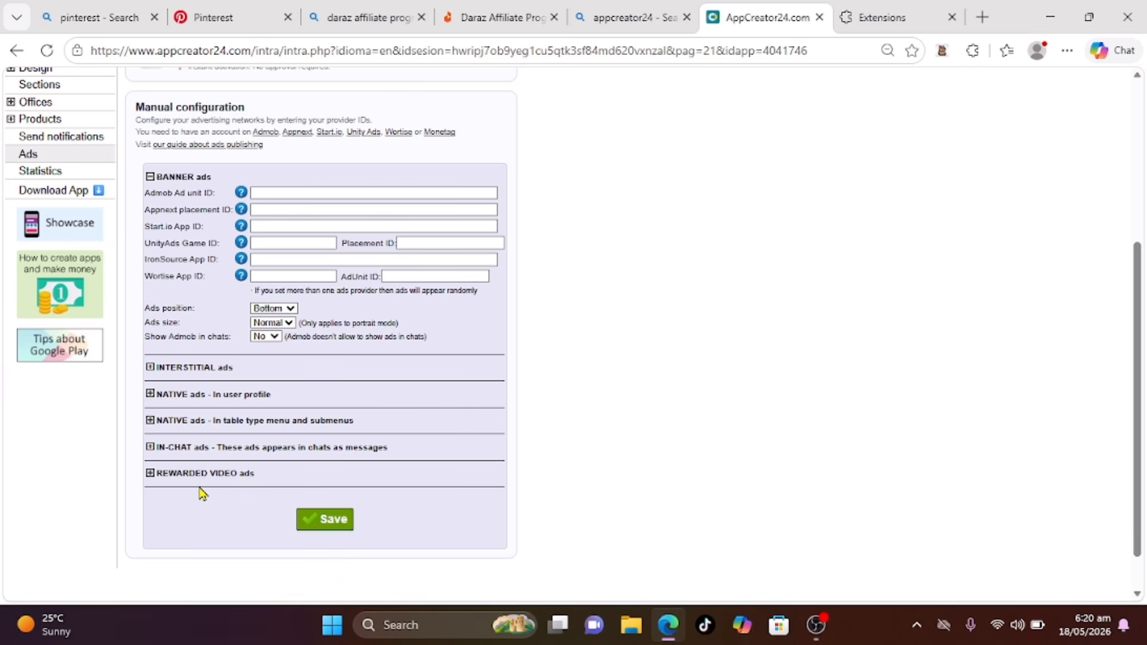
Step: Search the web for admob in a new browser tab and open the Google AdMob website
{"action": "left_click", "coordinate": [982, 16]}
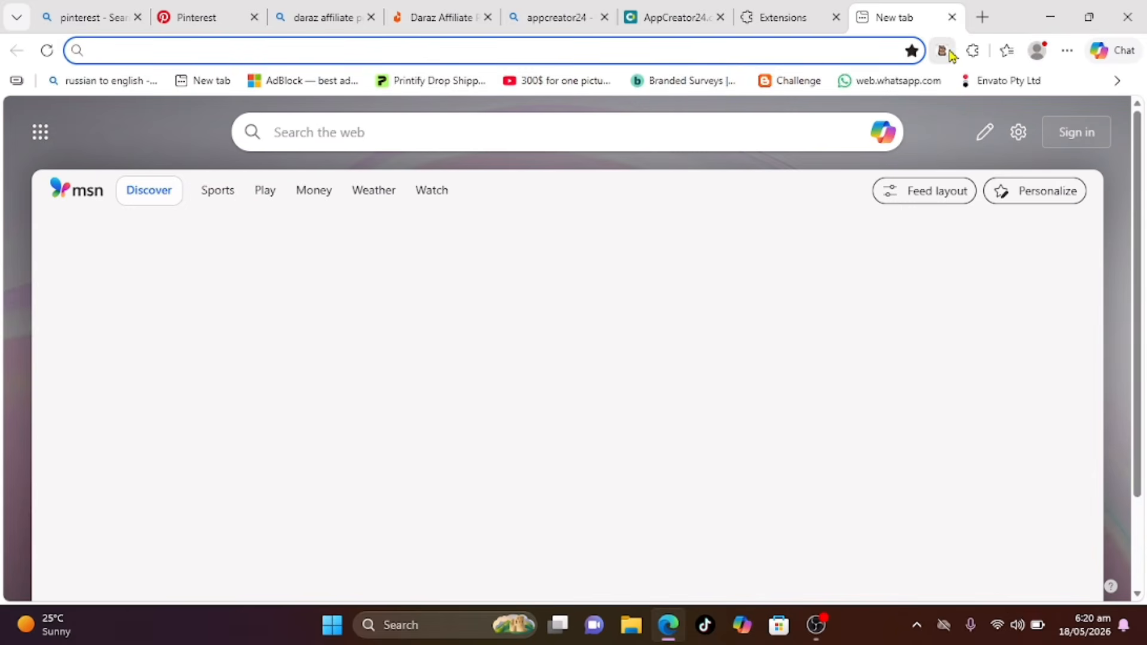
{"action": "left_click", "coordinate": [777, 55]}
{"action": "type", "text": "ad"}
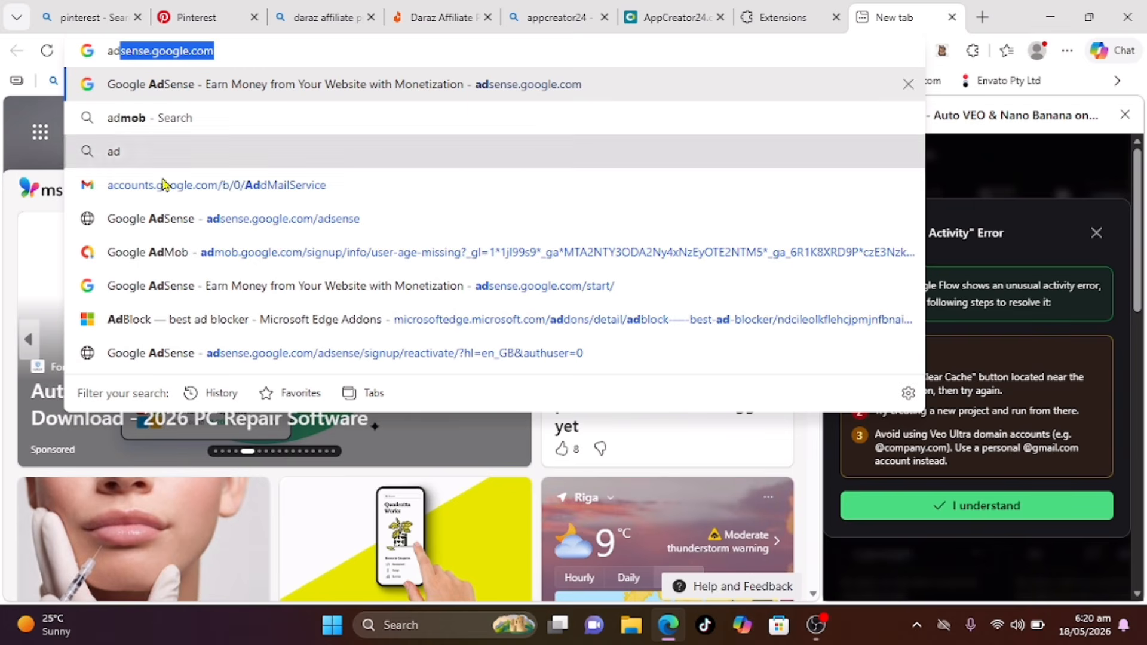
{"action": "left_click", "coordinate": [152, 118]}
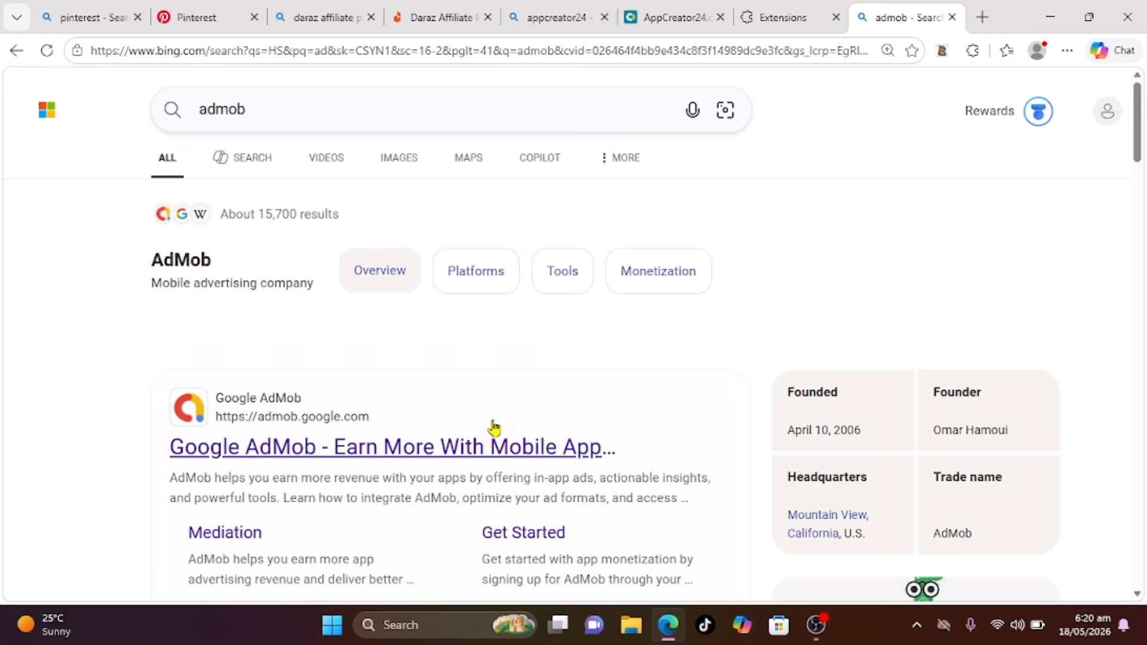
{"action": "left_click", "coordinate": [486, 430]}
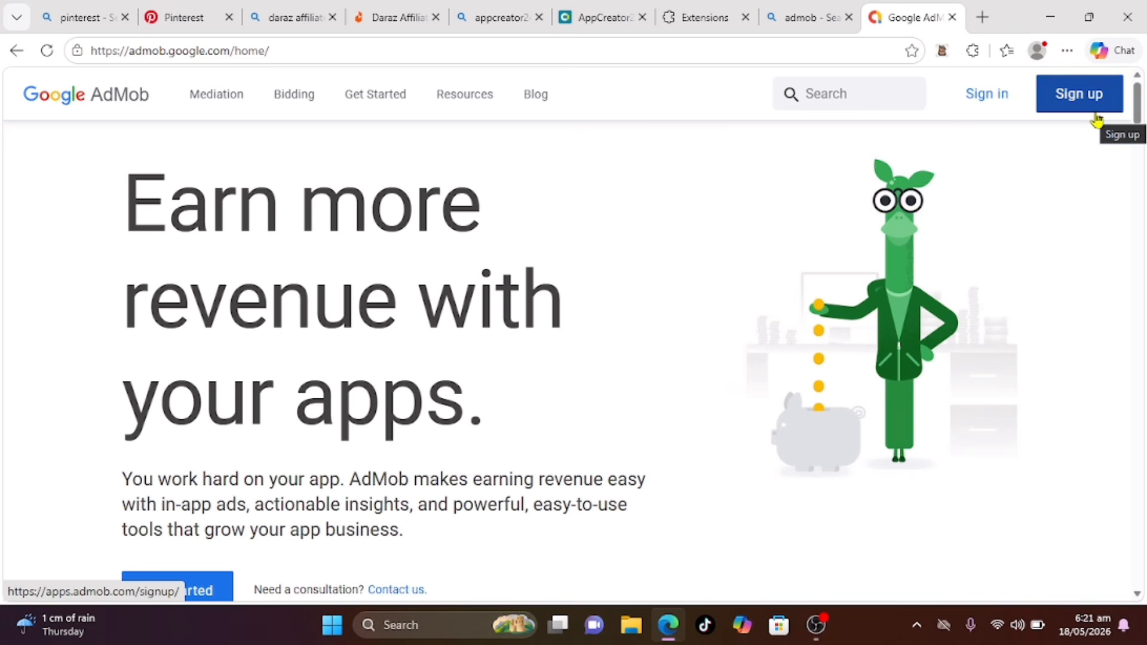
Step: Sign up for AdMob by accepting the terms agreement and start using the account
{"action": "left_click", "coordinate": [1001, 92]}
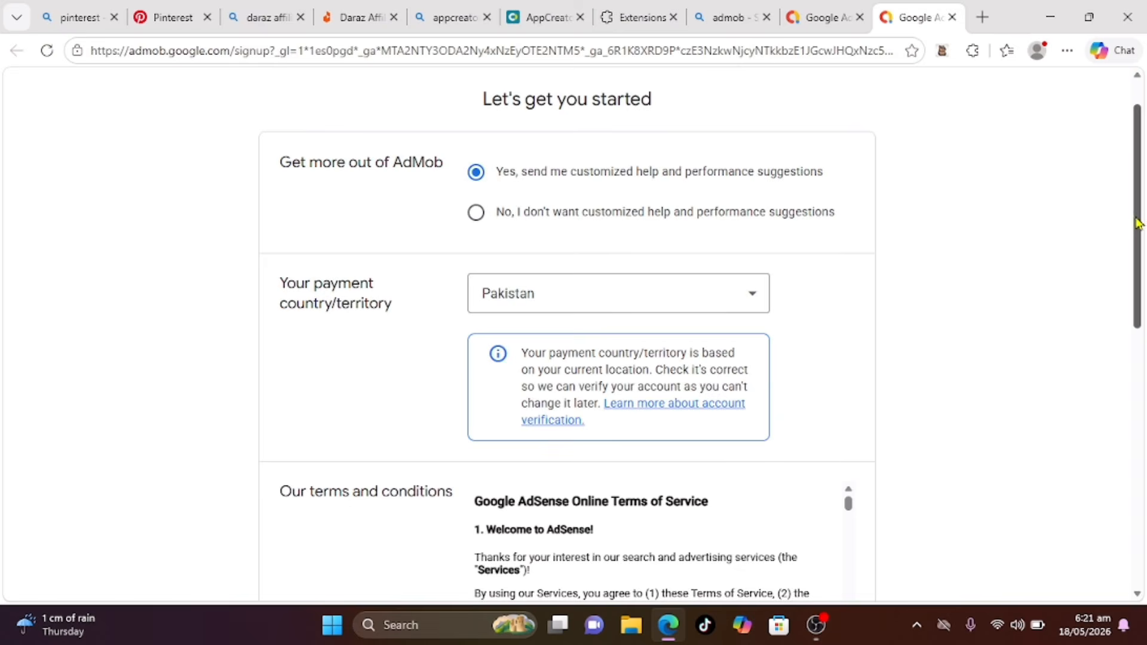
{"action": "scroll", "coordinate": [1138, 222], "scroll_direction": "down", "scroll_amount": 8}
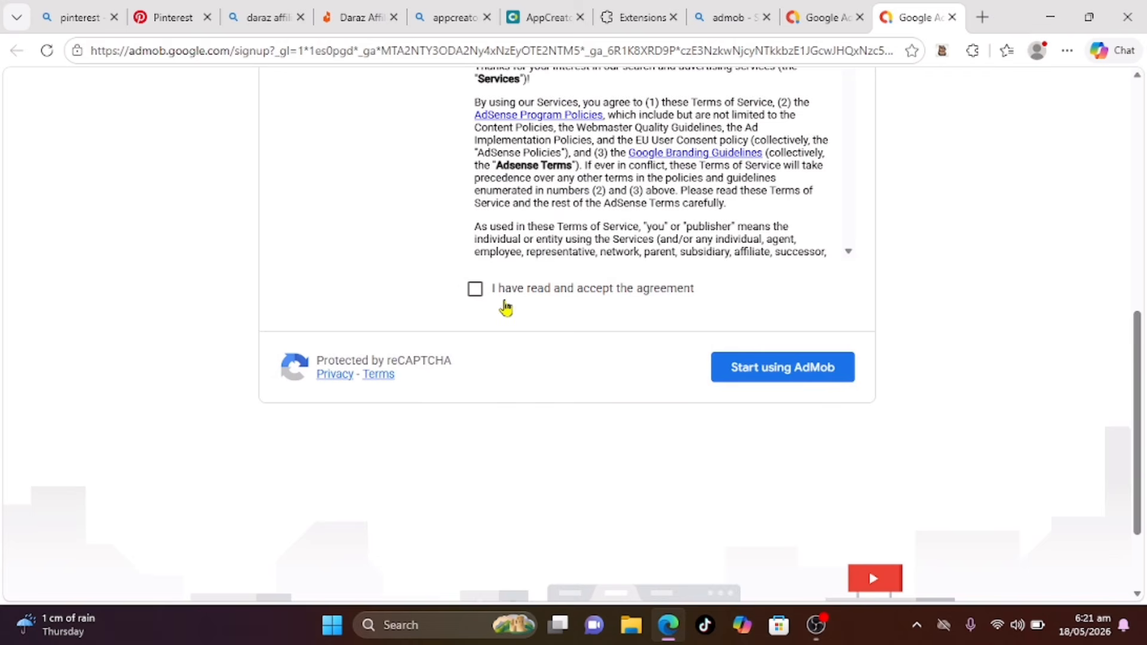
{"action": "left_click", "coordinate": [475, 289]}
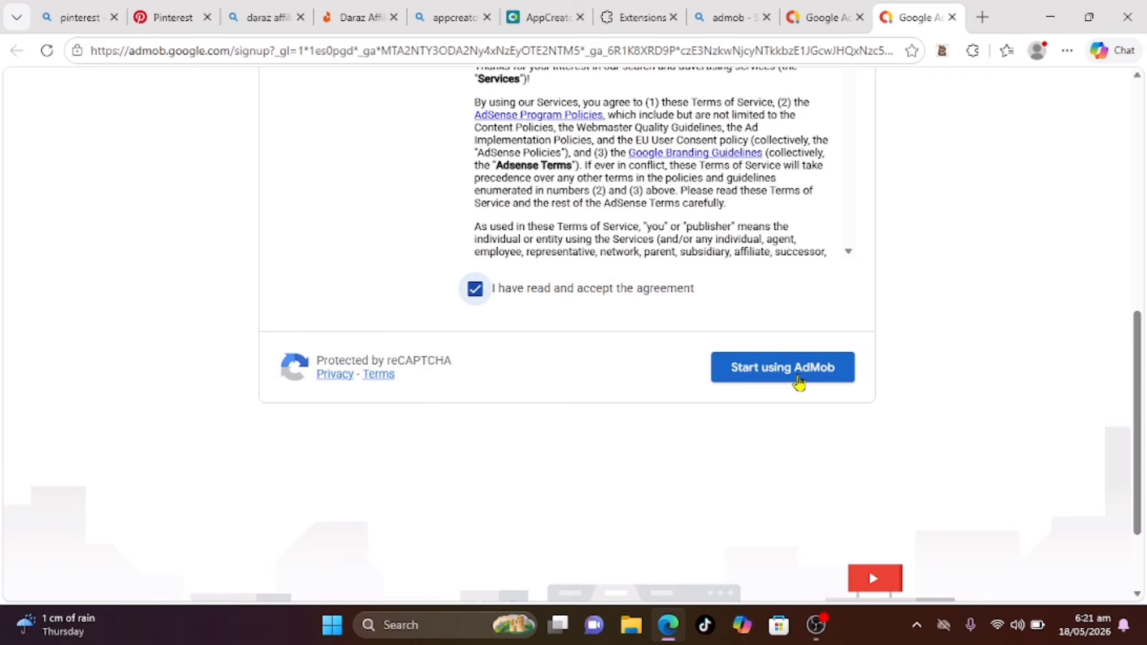
{"action": "left_click", "coordinate": [799, 383]}
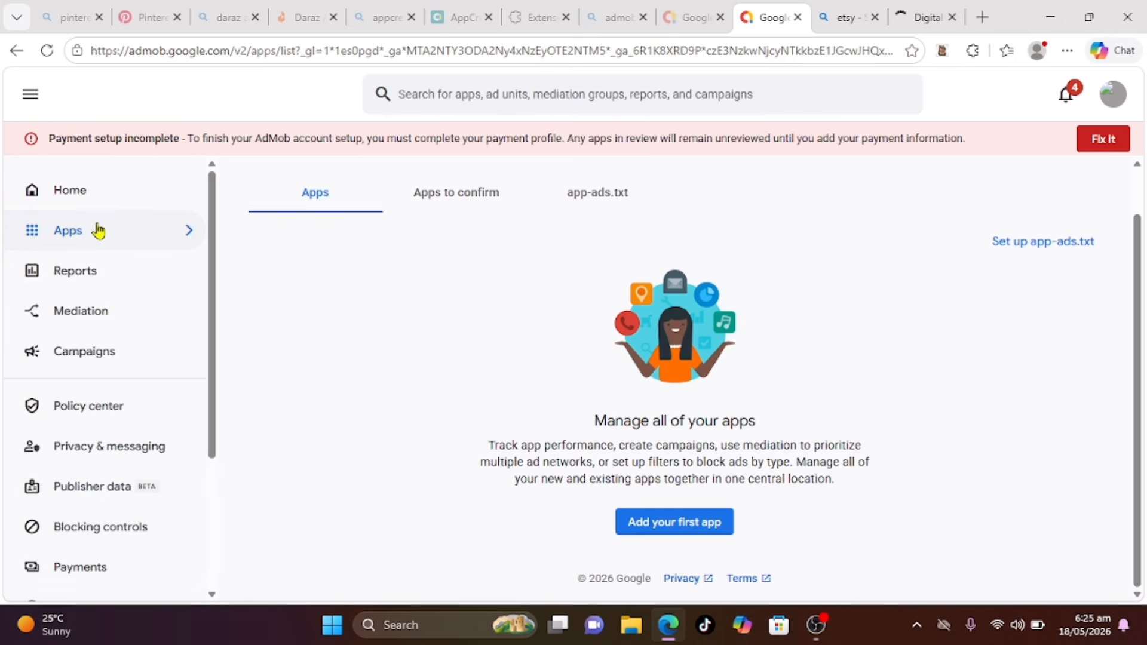
Step: Set up the first AdMob app for the Android platform, not listed on a supported app store
{"action": "left_click", "coordinate": [687, 526]}
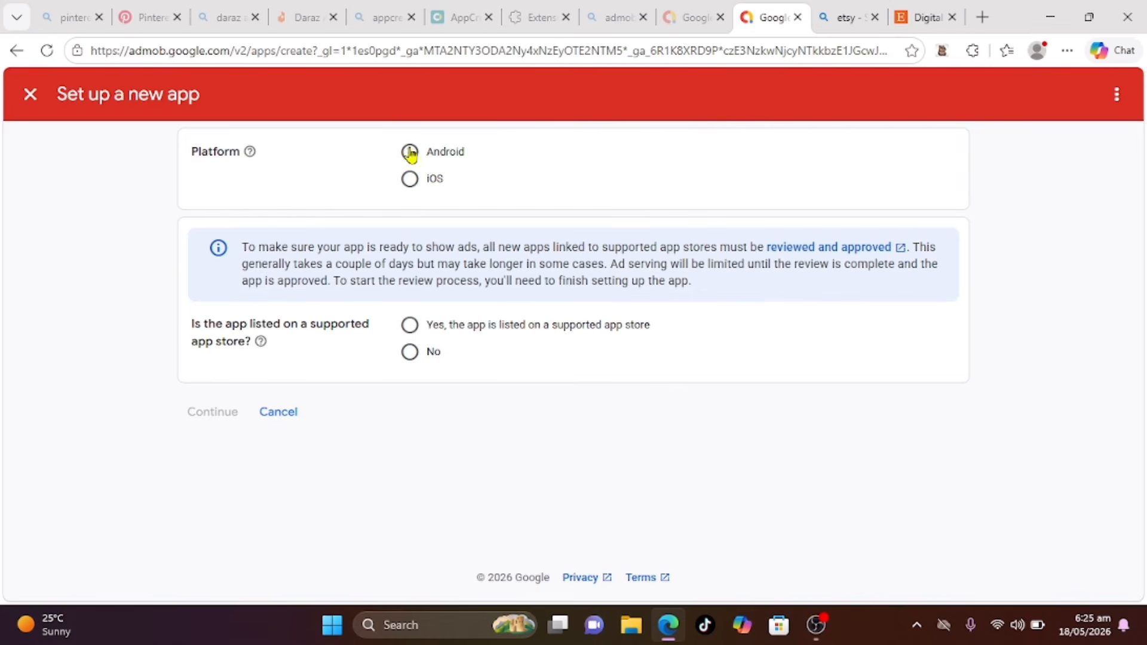
{"action": "left_click", "coordinate": [411, 153]}
{"action": "left_click", "coordinate": [409, 354]}
{"action": "left_click", "coordinate": [225, 418]}
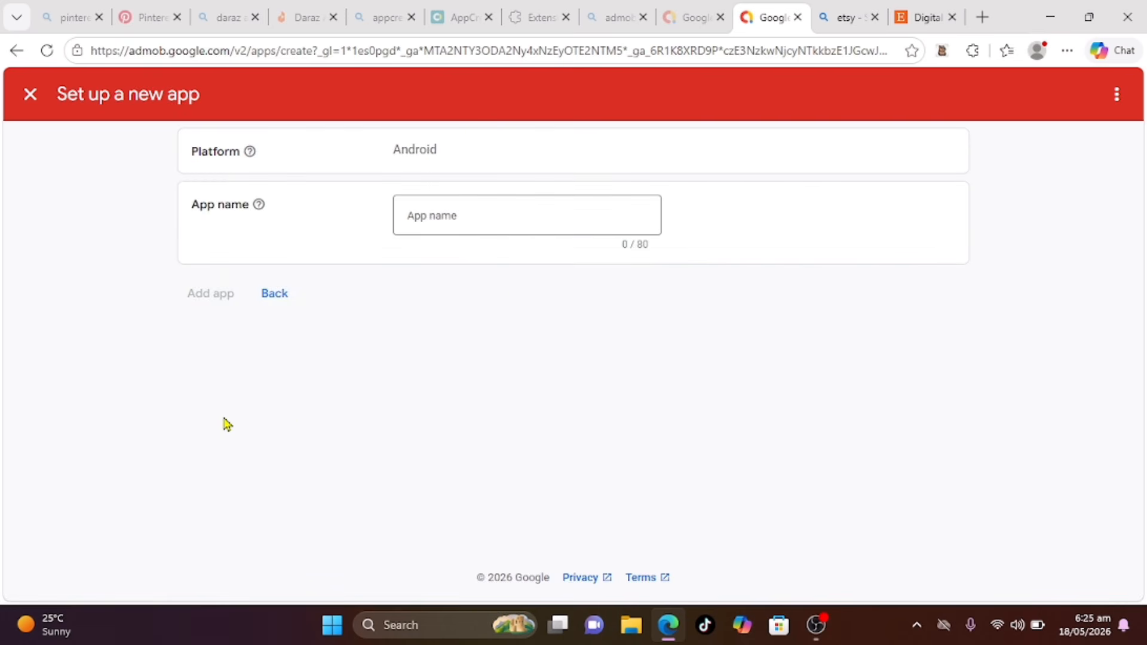
Step: Name the new AdMob app "Drift Boss", add it, and finish the app setup
{"action": "left_click", "coordinate": [508, 220]}
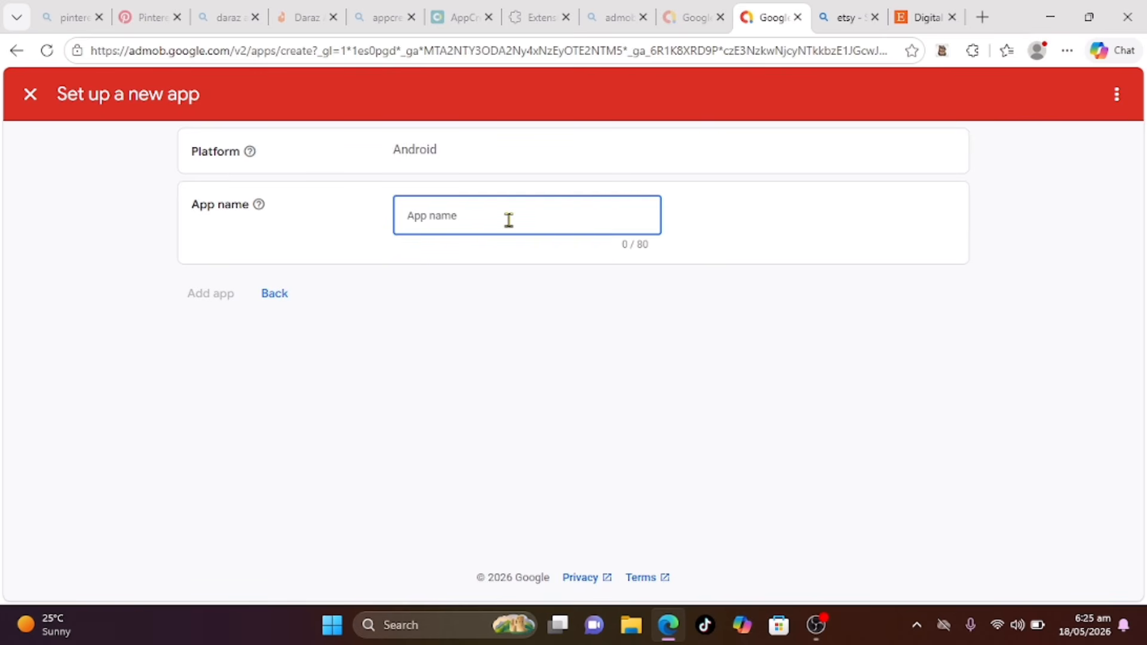
{"action": "type", "text": "Dr"}
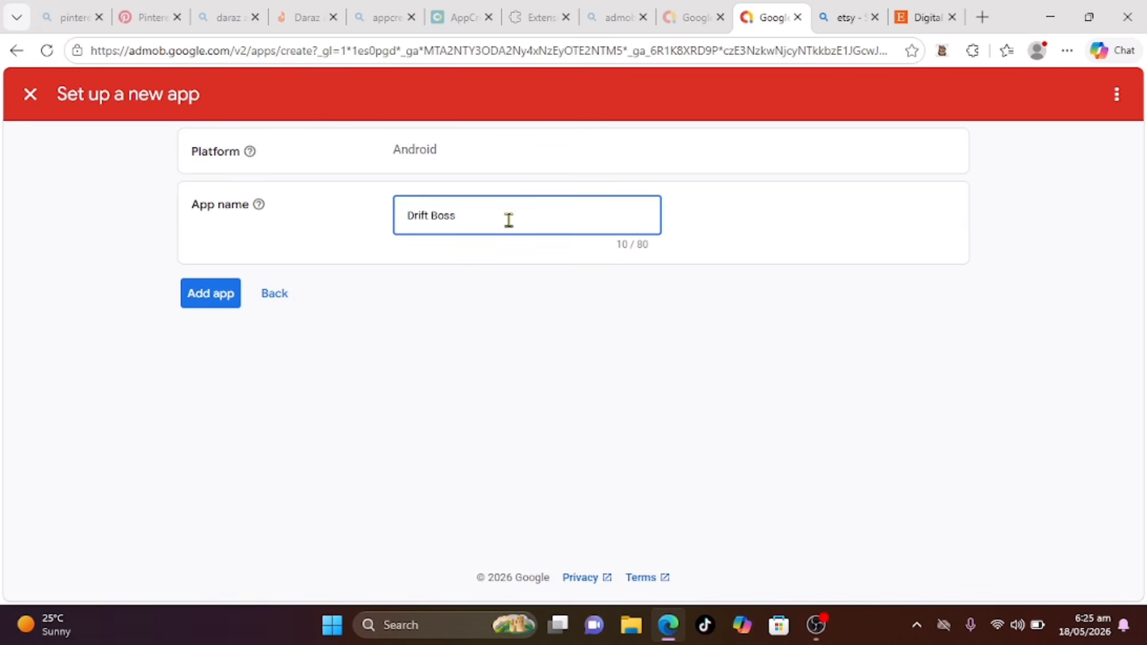
{"action": "type", "text": "ift Boss"}
{"action": "left_click", "coordinate": [217, 293]}
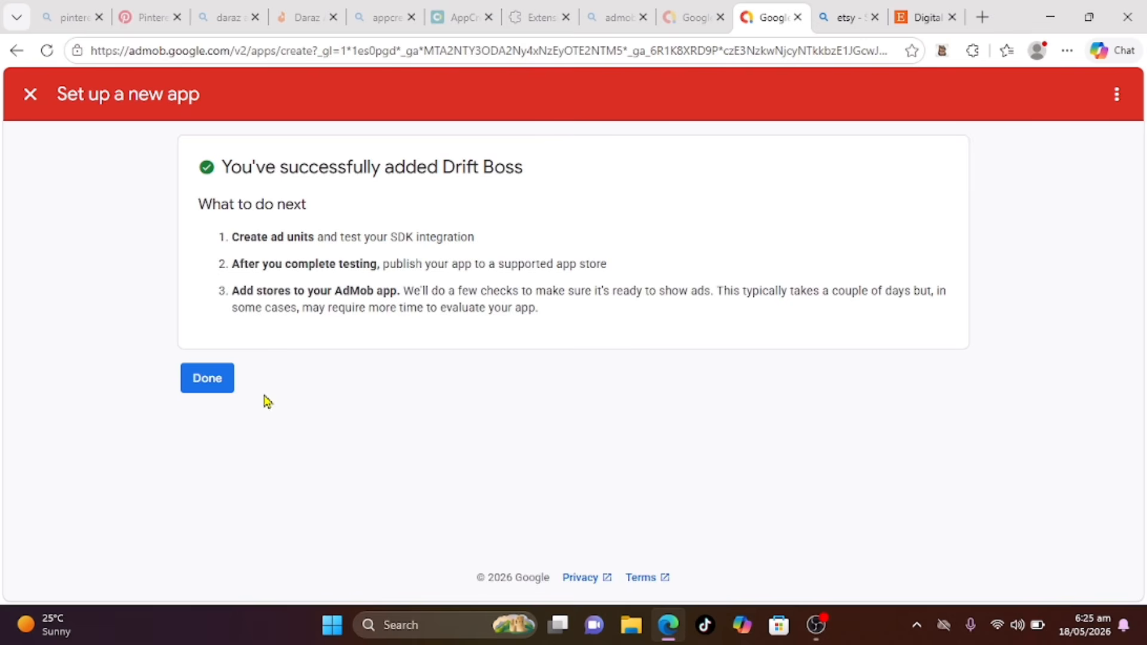
{"action": "left_click", "coordinate": [216, 387]}
Step: Create a Banner format ad unit for the Drift Boss app and name it "Banner"
{"action": "left_click_drag", "start_coordinate": [1140, 255], "coordinate": [1143, 316]}
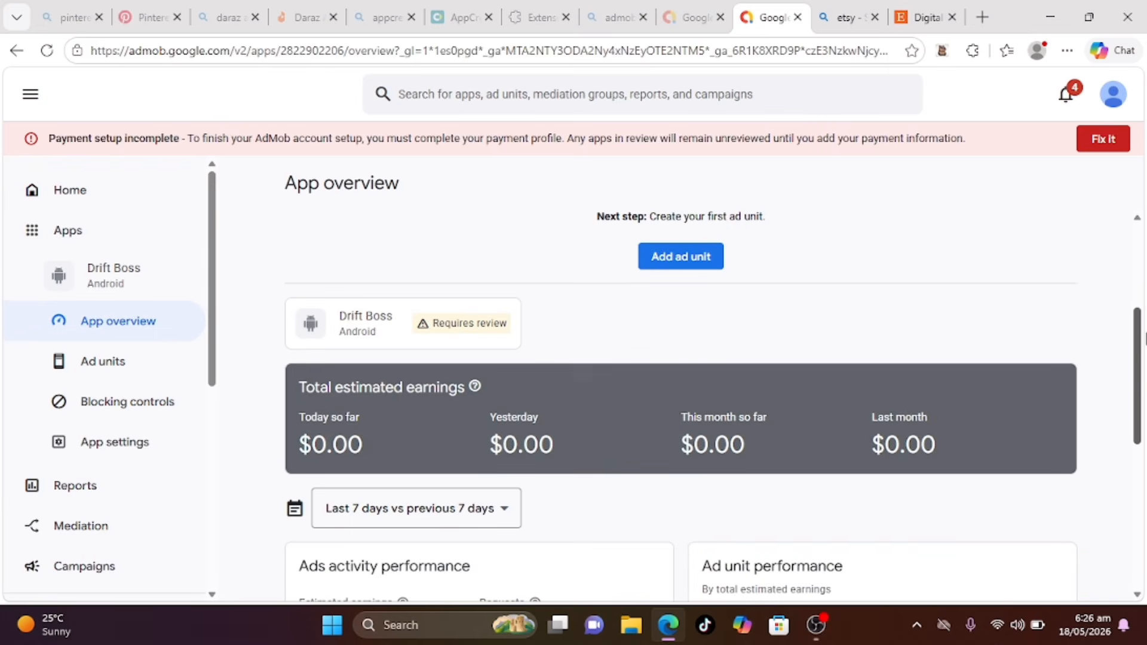
{"action": "left_click", "coordinate": [715, 323]}
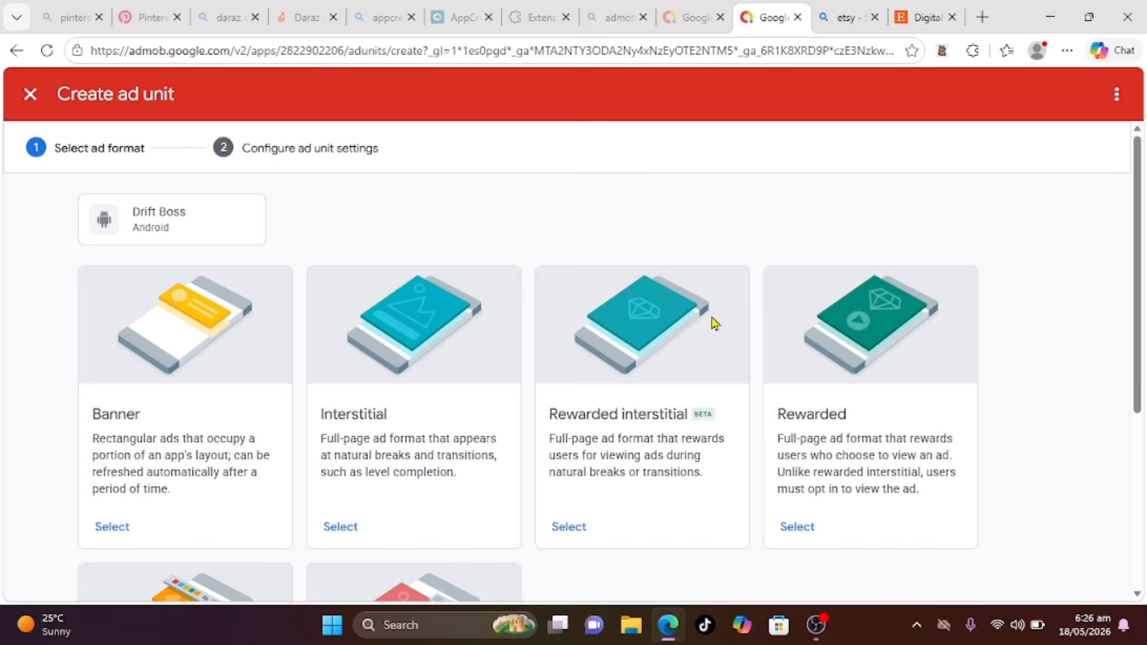
{"action": "left_click_drag", "start_coordinate": [1137, 319], "coordinate": [1145, 382]}
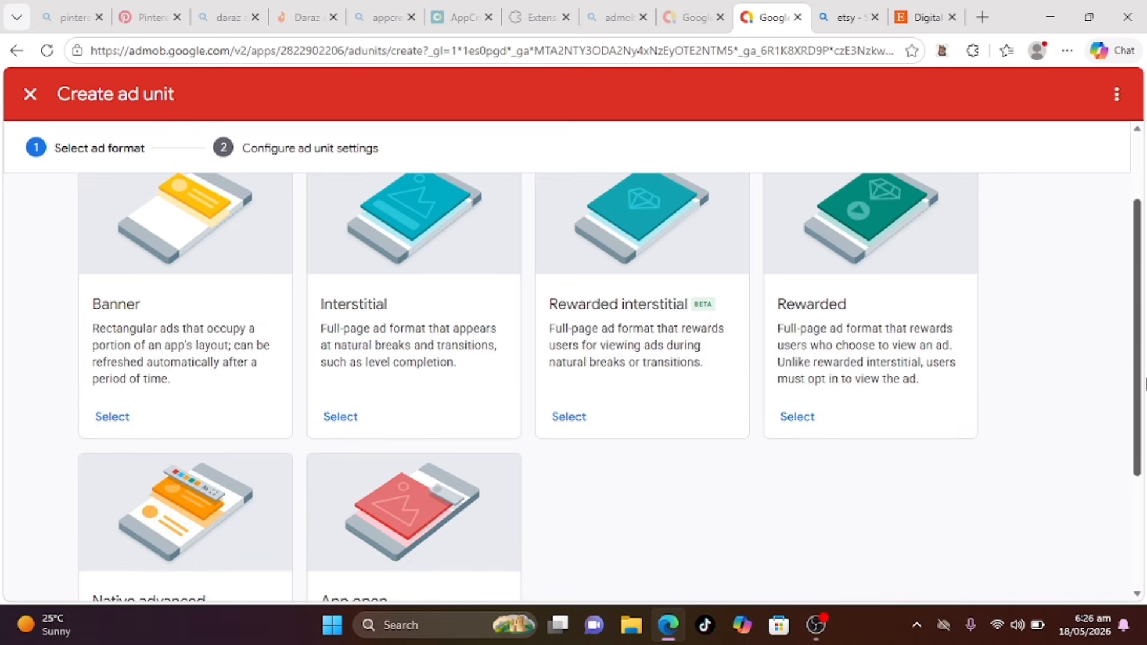
{"action": "left_click", "coordinate": [113, 417]}
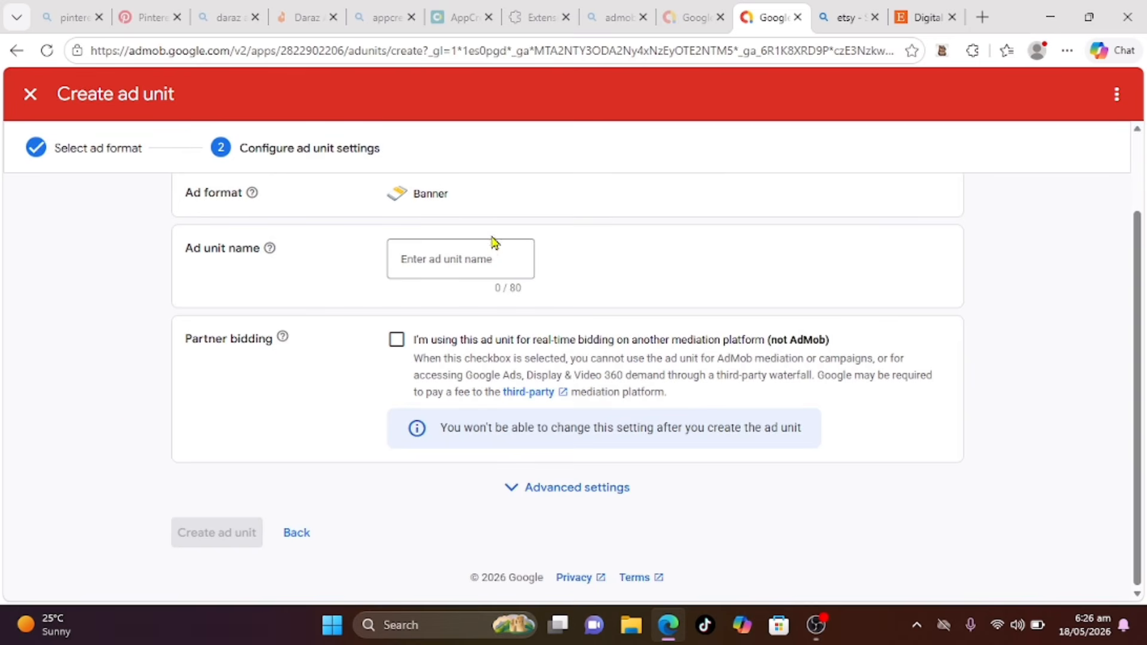
{"action": "left_click", "coordinate": [469, 257]}
{"action": "type", "text": "Banner"}
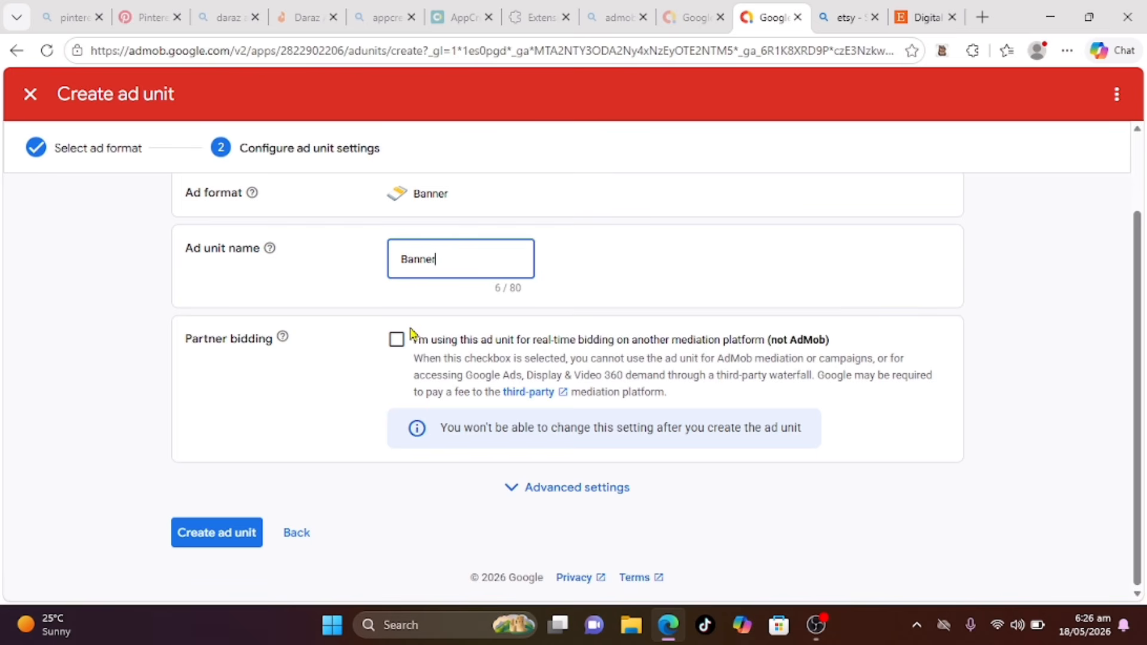
{"action": "left_click", "coordinate": [230, 533]}
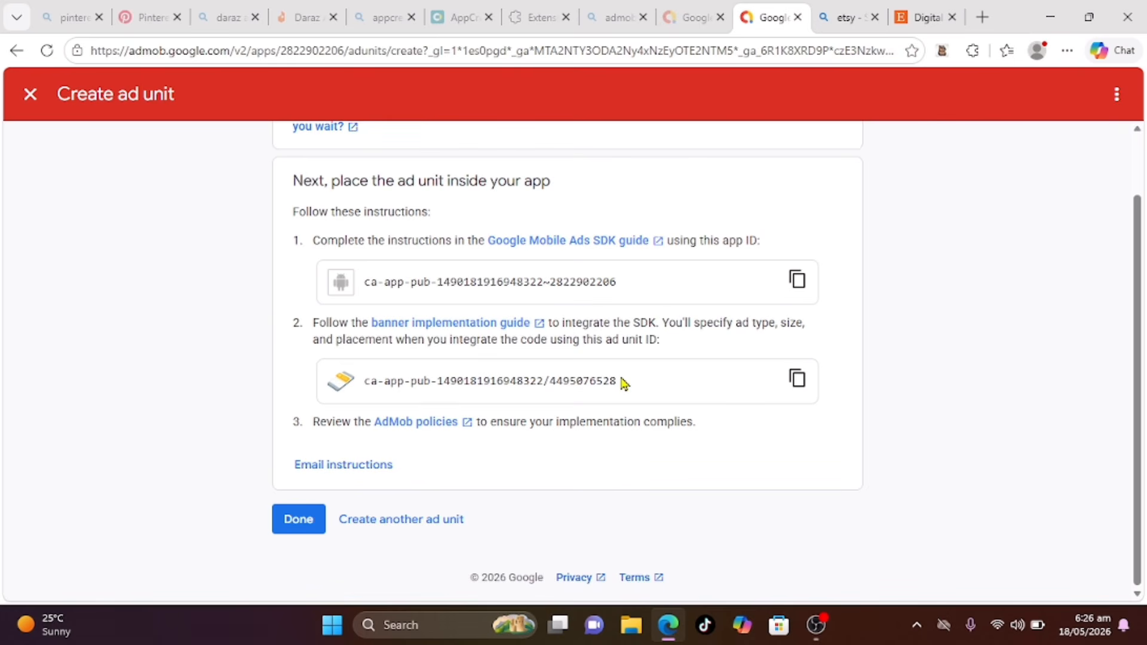
Step: Copy the AdMob app ID into the banner ads' Admob Ad unit ID field in AppCreator24 and save
{"action": "left_click", "coordinate": [797, 279]}
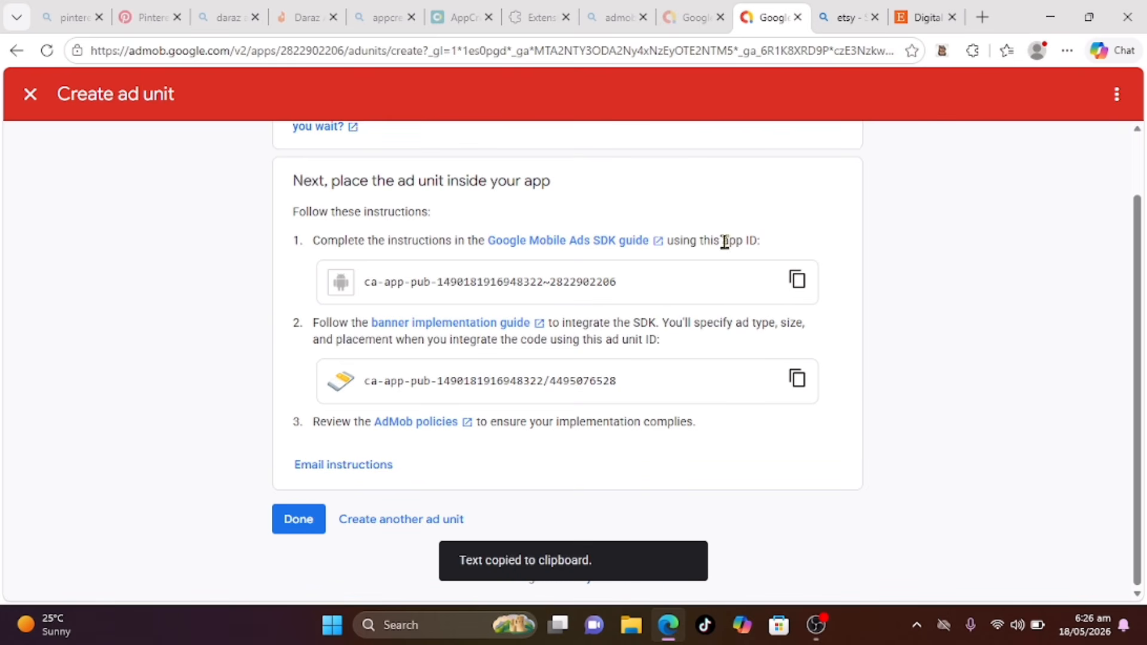
{"action": "left_click", "coordinate": [461, 22]}
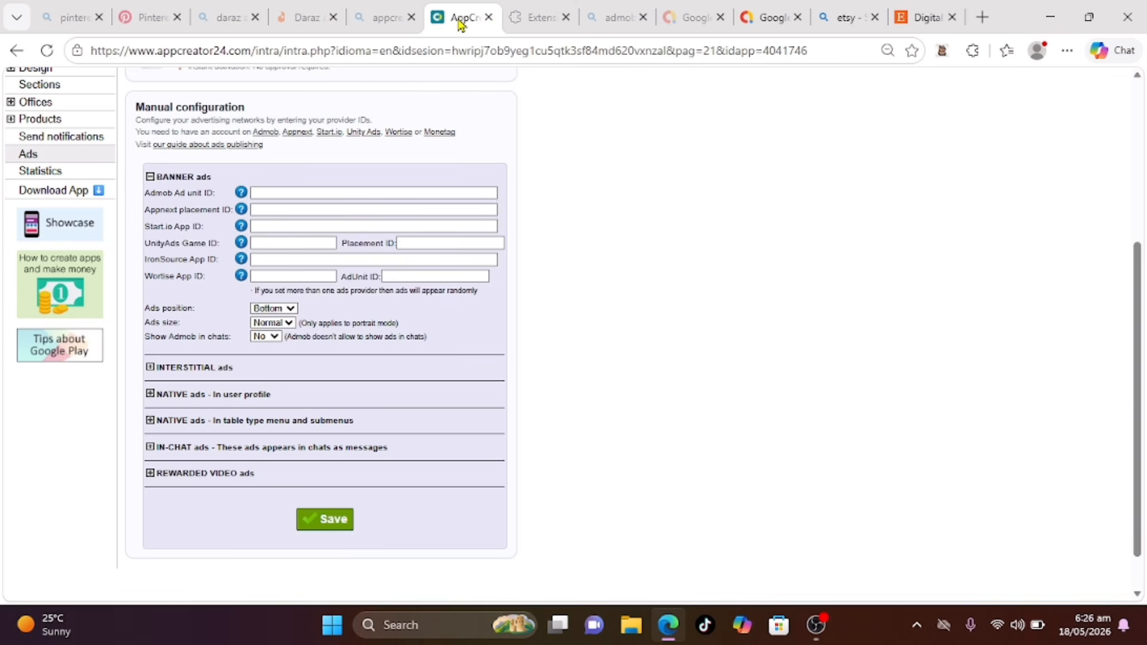
{"action": "left_click", "coordinate": [280, 190]}
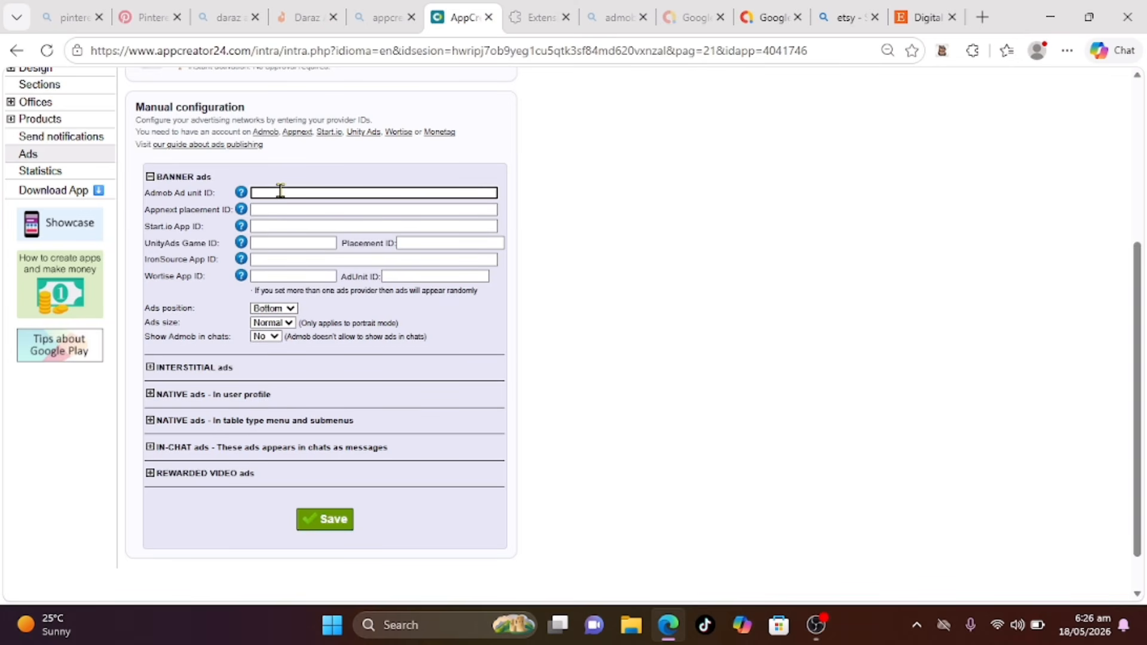
{"action": "key", "text": "ctrl+v"}
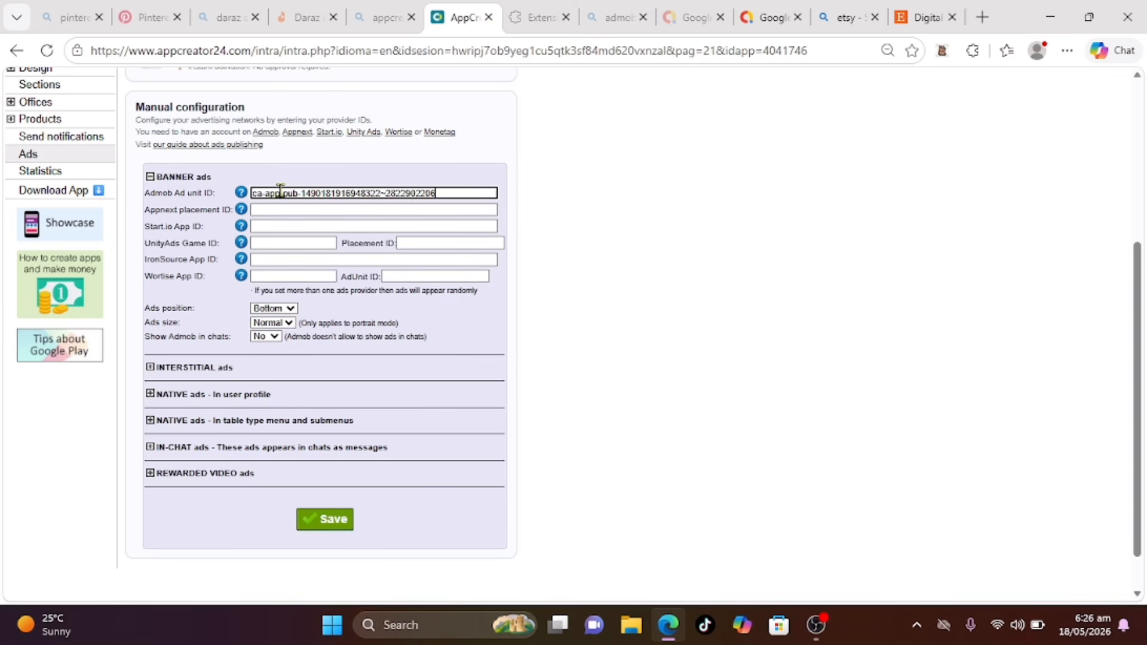
{"action": "left_click", "coordinate": [324, 519]}
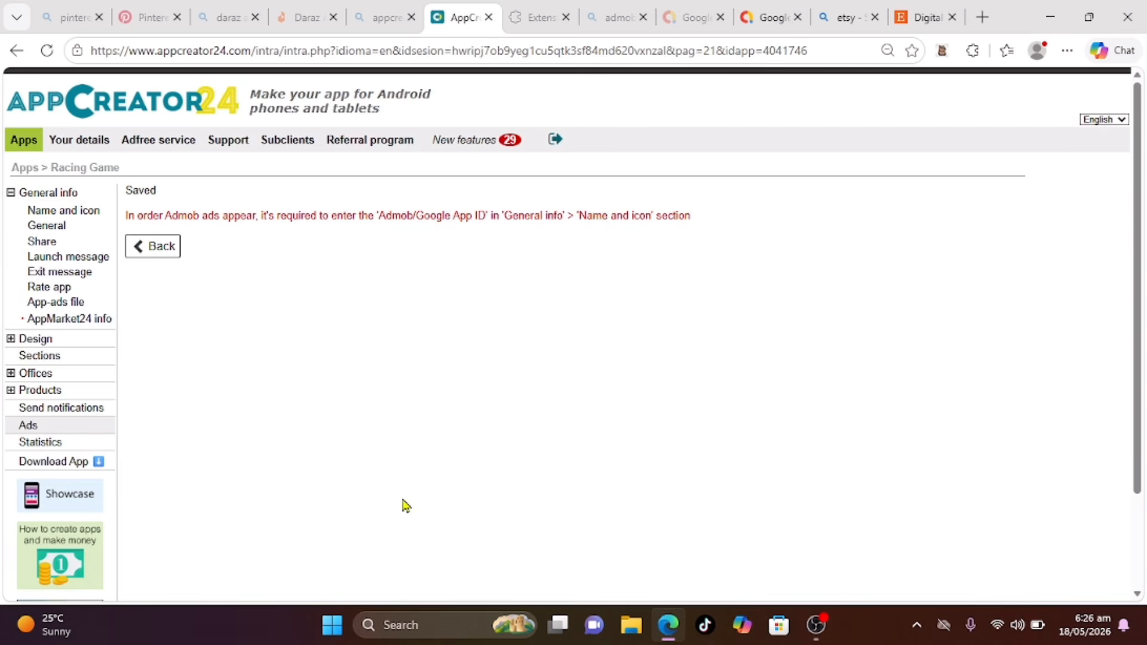
Step: Reopen the app's ads settings to check the saved banner ad ID, and collapse the banner ads section
{"action": "left_click", "coordinate": [46, 428]}
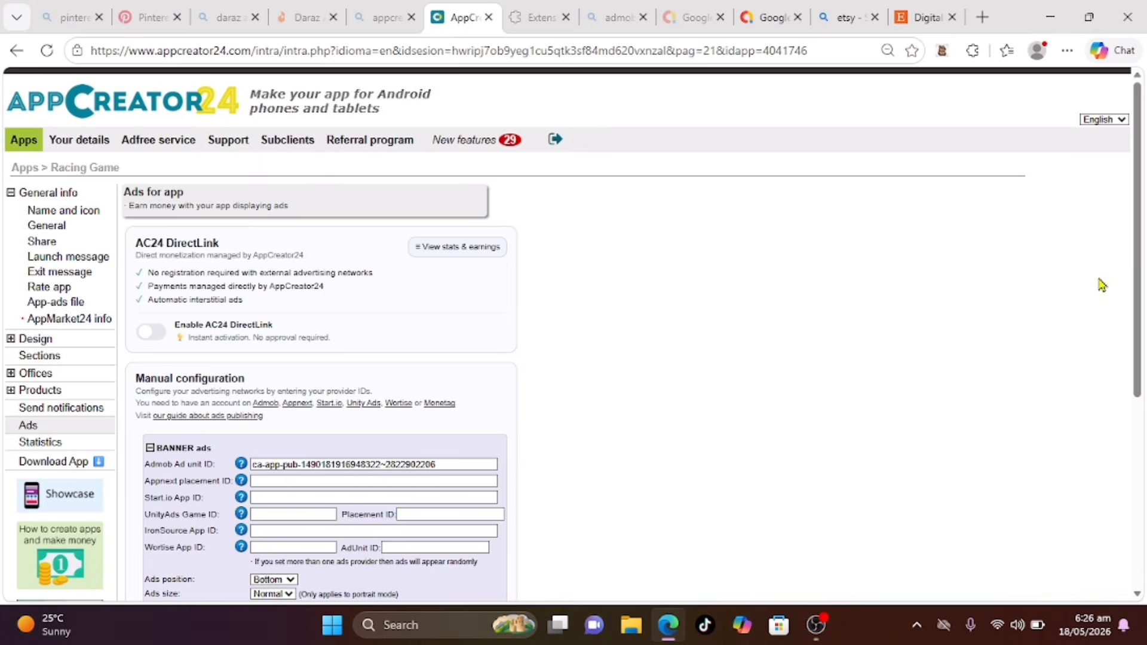
{"action": "scroll", "coordinate": [1144, 249], "scroll_direction": "down", "scroll_amount": 2}
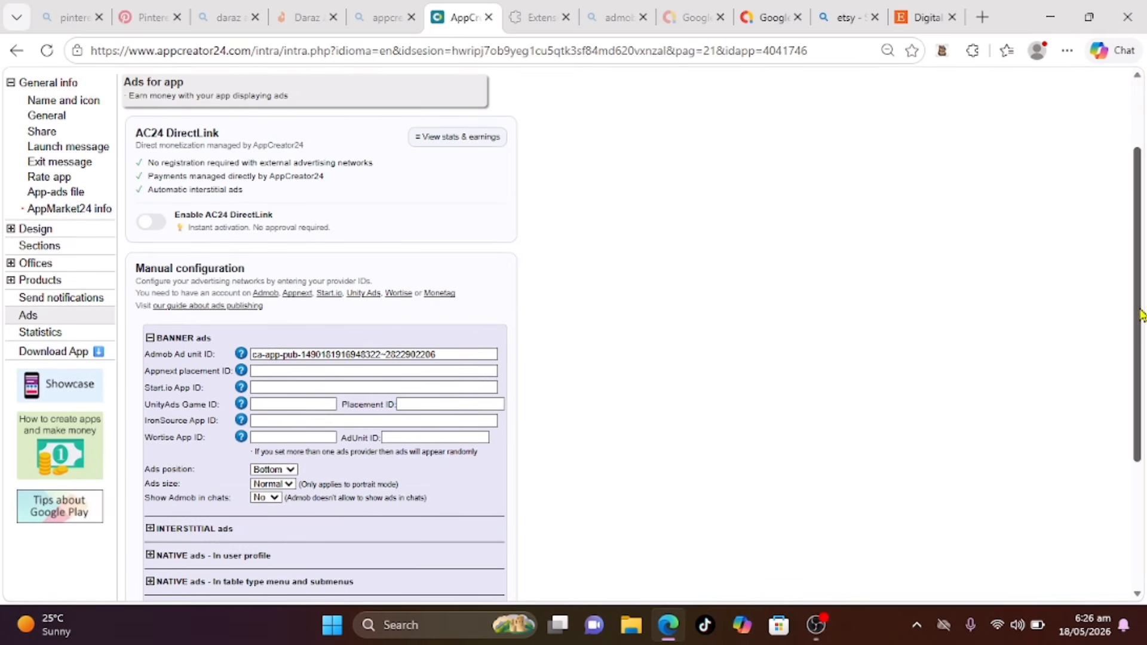
{"action": "left_click", "coordinate": [150, 338]}
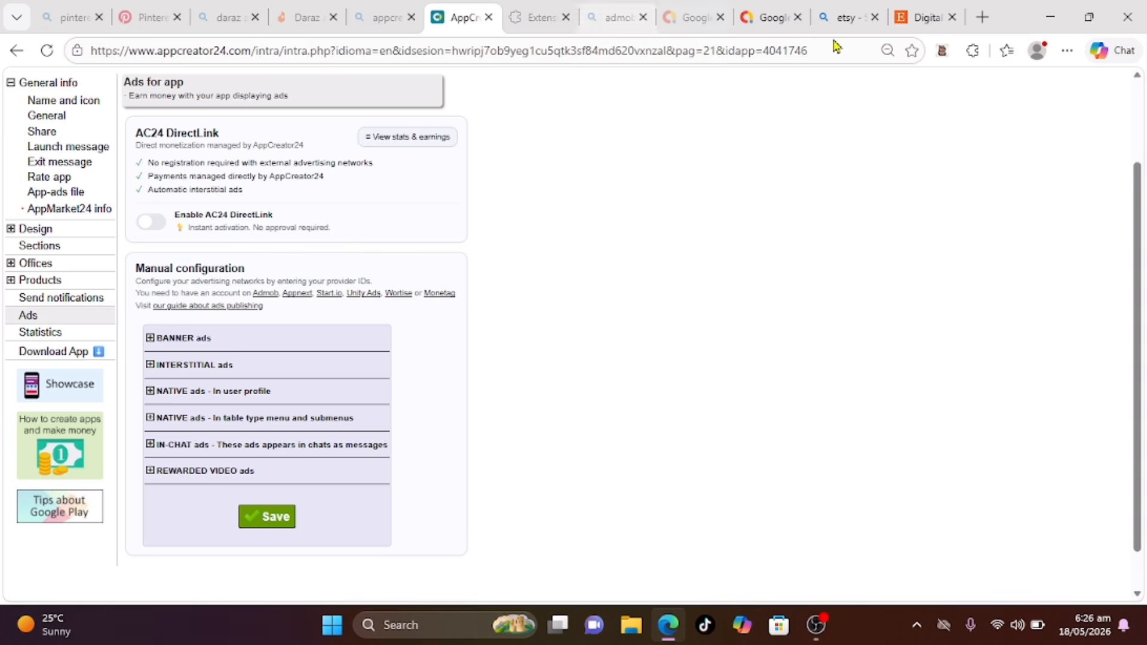
Step: Finish the banner setup in AdMob and create an Interstitial format ad unit for Drift Boss named "Interestial"
{"action": "left_click", "coordinate": [687, 17]}
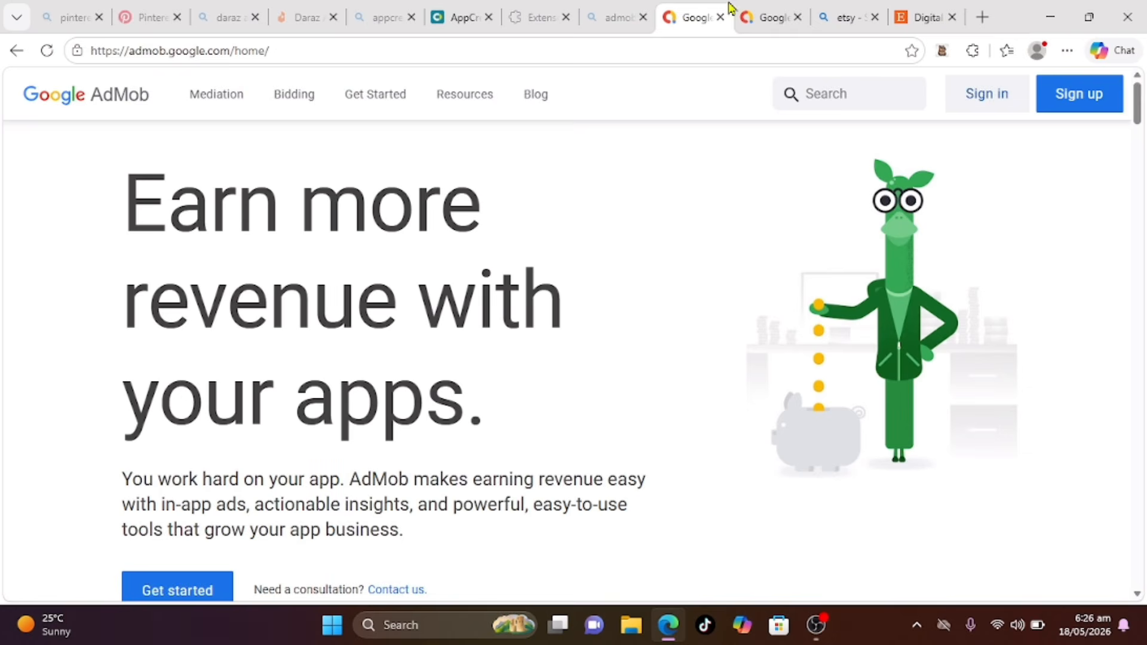
{"action": "left_click", "coordinate": [773, 14]}
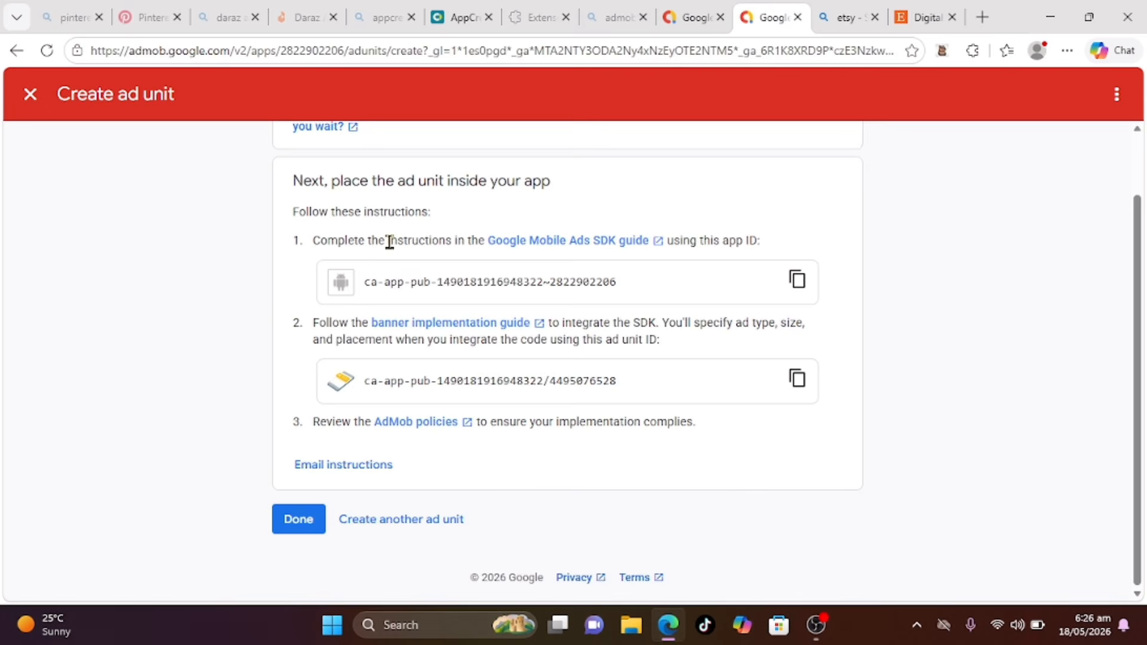
{"action": "left_click", "coordinate": [287, 534]}
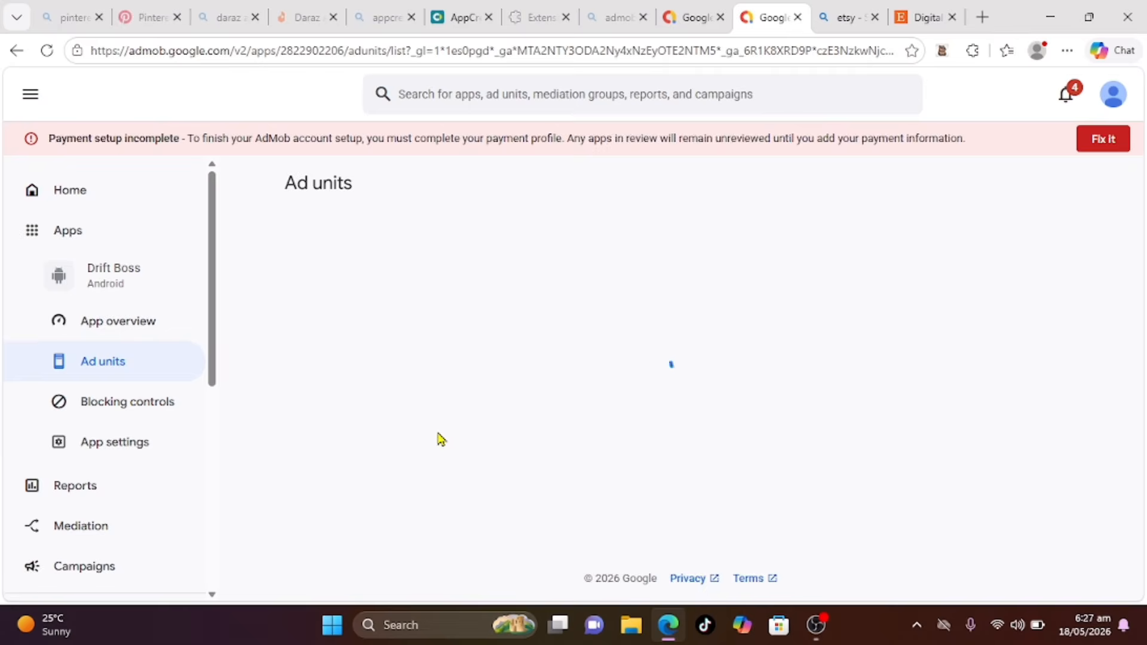
{"action": "left_click", "coordinate": [333, 283]}
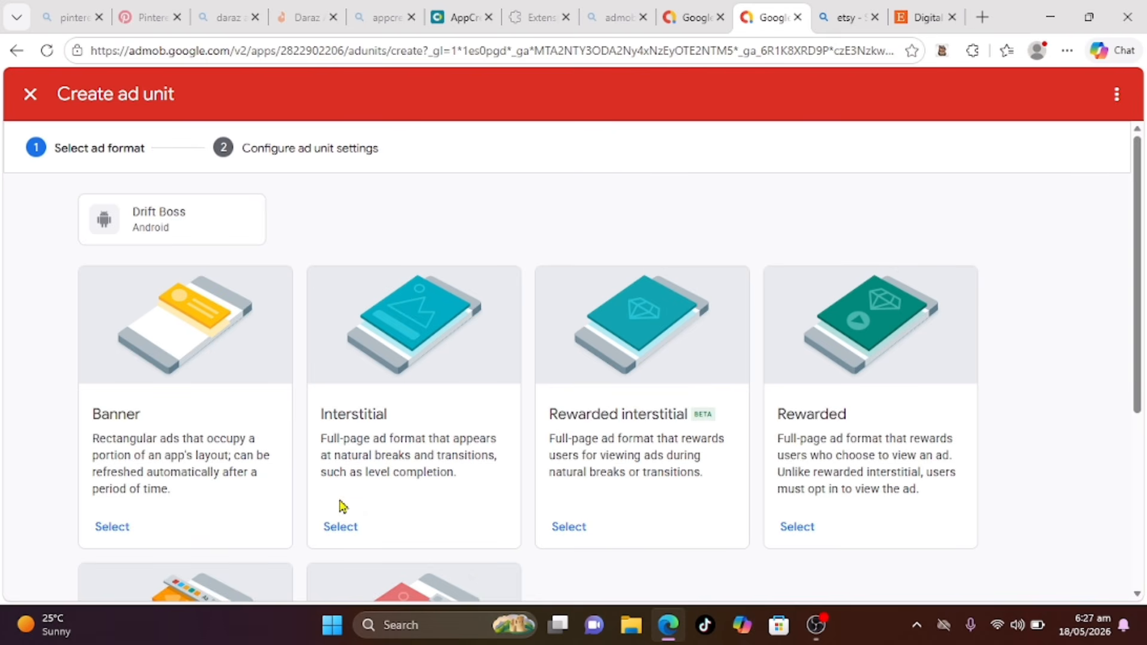
{"action": "left_click", "coordinate": [340, 525]}
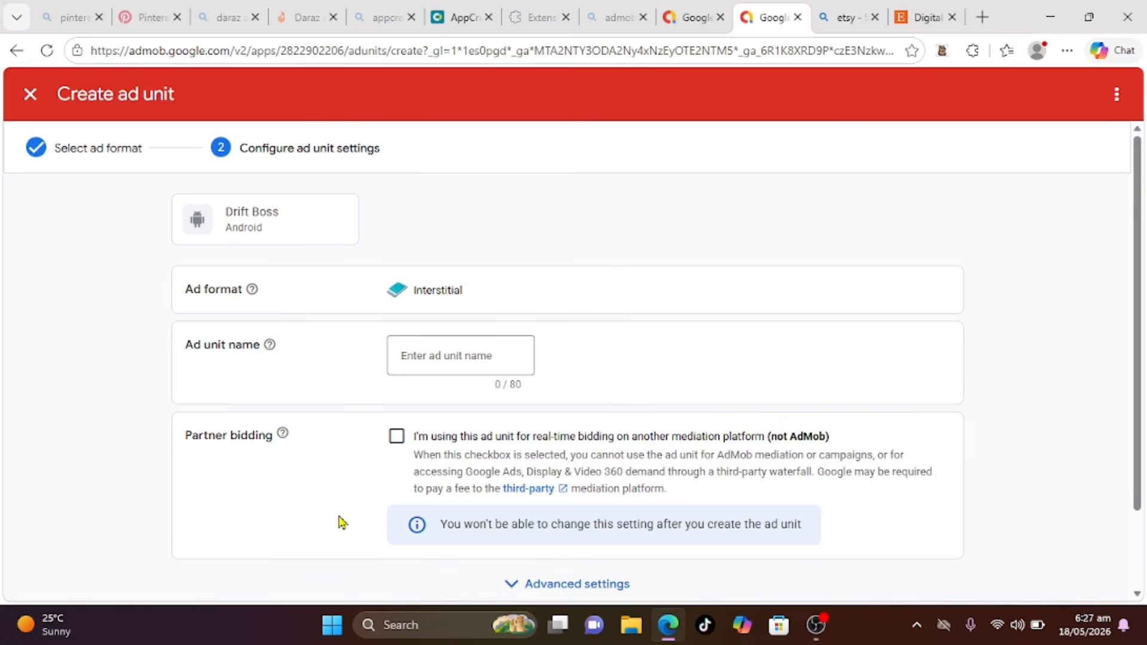
{"action": "left_click", "coordinate": [462, 359]}
{"action": "type", "text": "Interestial"}
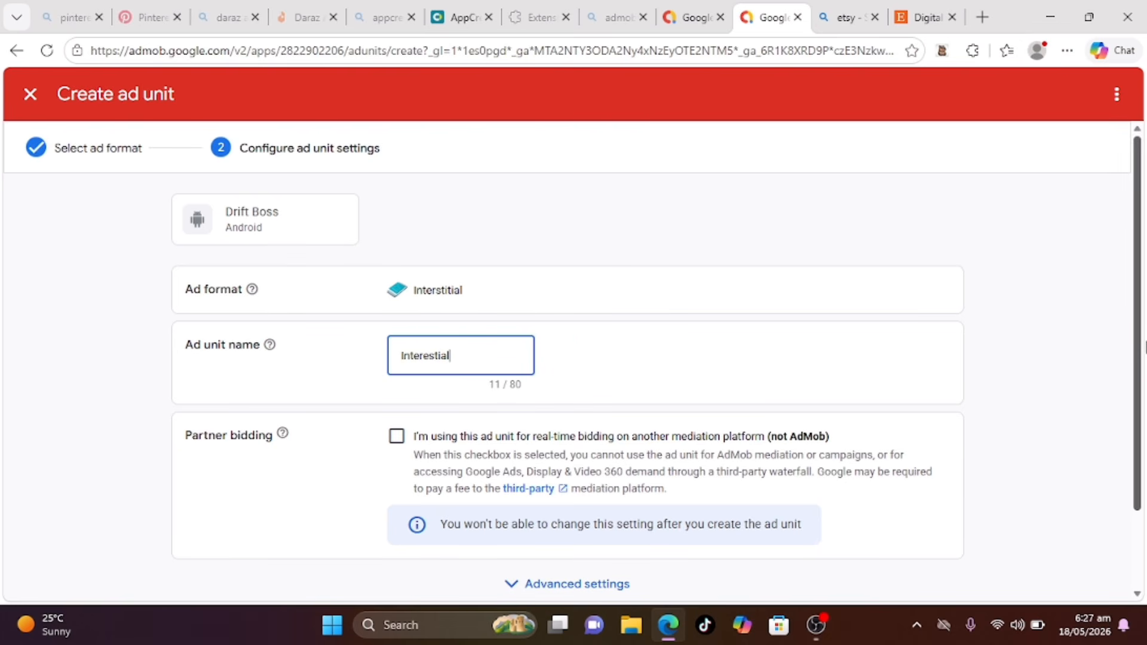
{"action": "left_click_drag", "start_coordinate": [1138, 400], "coordinate": [1141, 479]}
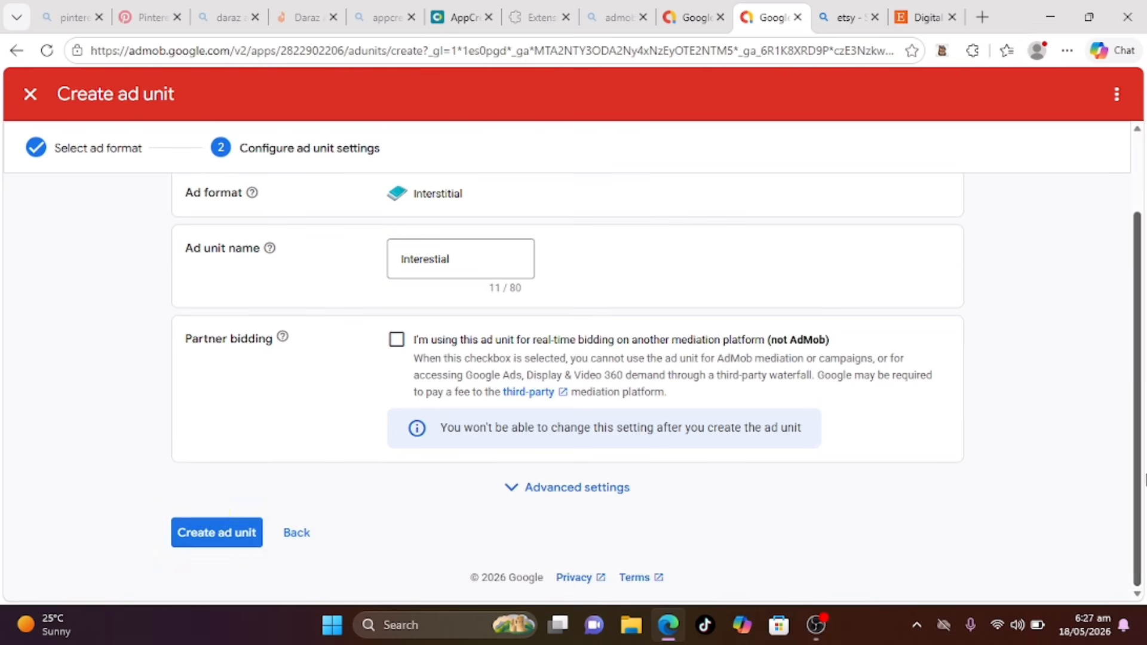
{"action": "left_click", "coordinate": [218, 533]}
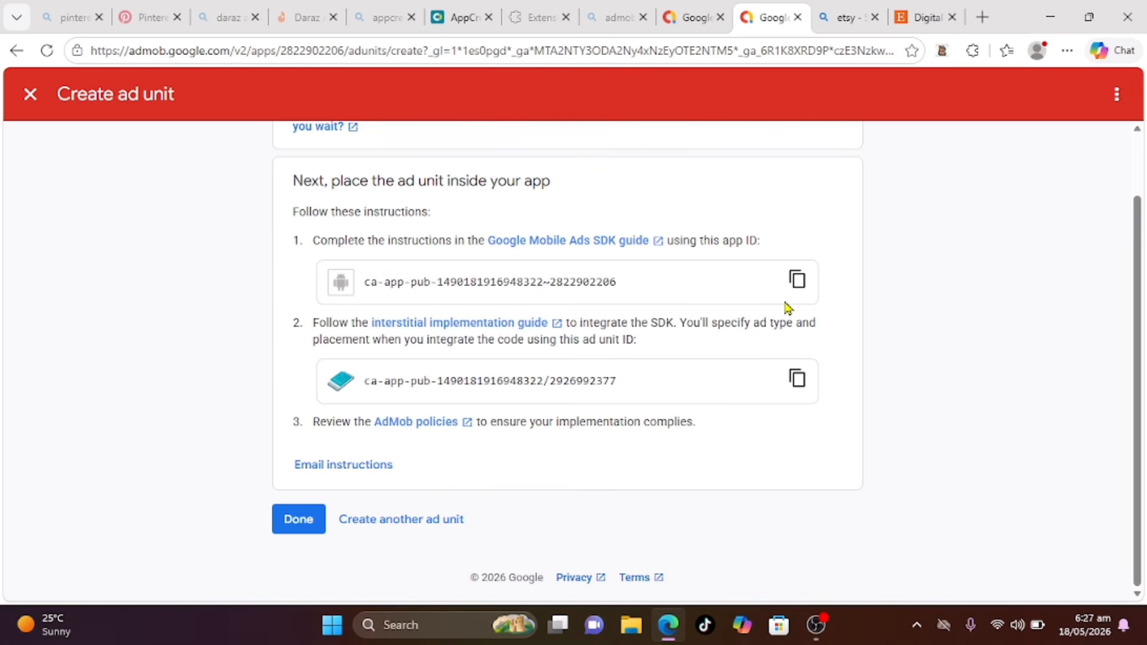
Step: Copy the AdMob app ID into the interstitial ads' Admob Ad unit ID field in AppCreator24, save, and return to the ads settings
{"action": "left_click", "coordinate": [799, 281]}
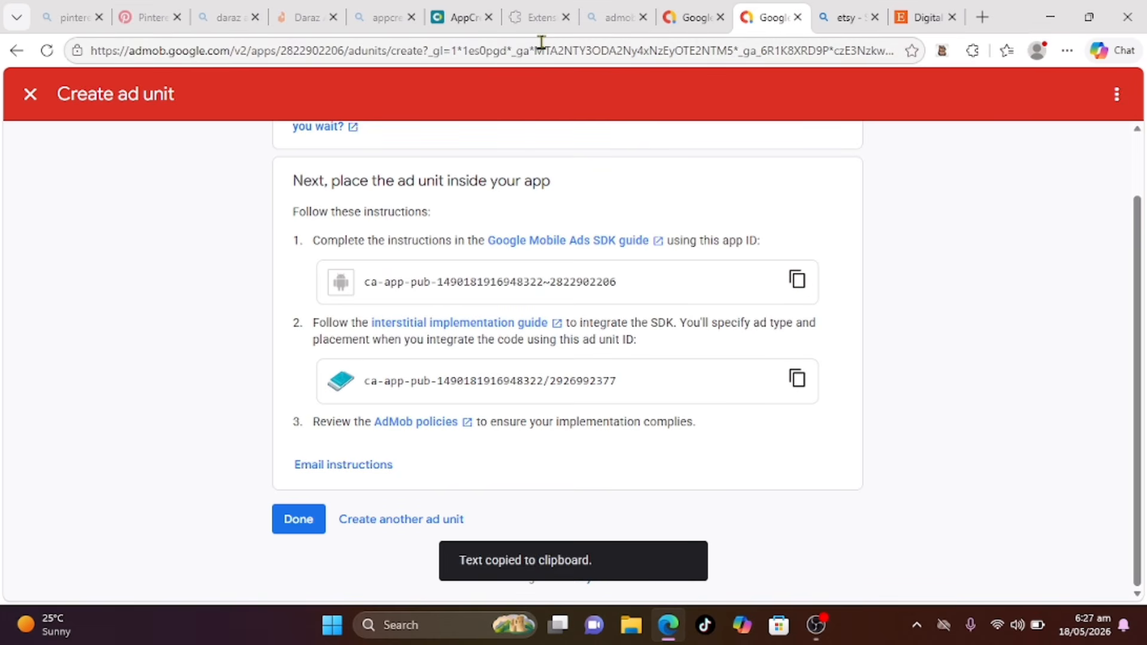
{"action": "left_click", "coordinate": [461, 17]}
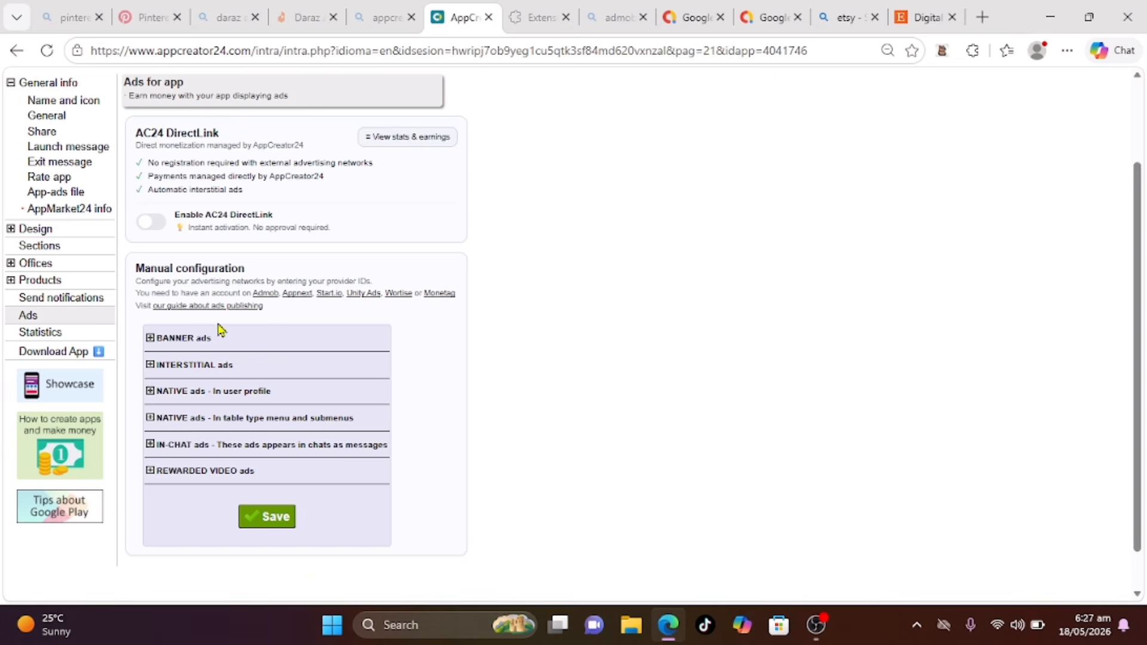
{"action": "left_click", "coordinate": [195, 366]}
{"action": "left_click", "coordinate": [293, 381]}
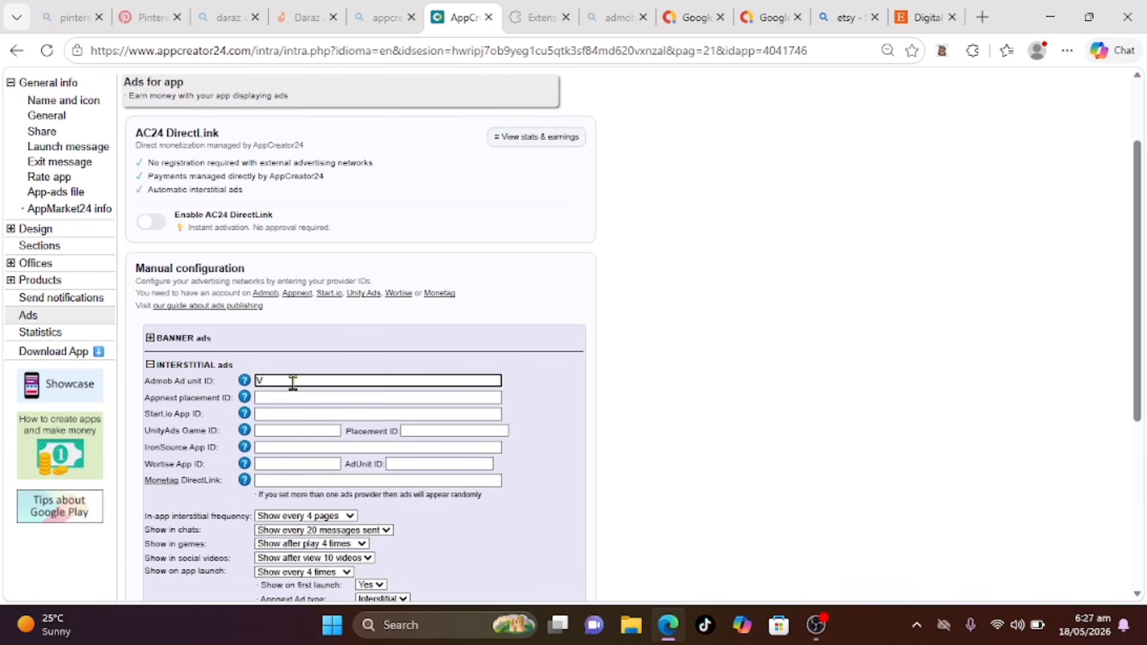
{"action": "left_click", "coordinate": [293, 381]}
{"action": "key", "text": "ctrl+v"}
{"action": "scroll", "coordinate": [657, 537], "scroll_direction": "down", "scroll_amount": 4}
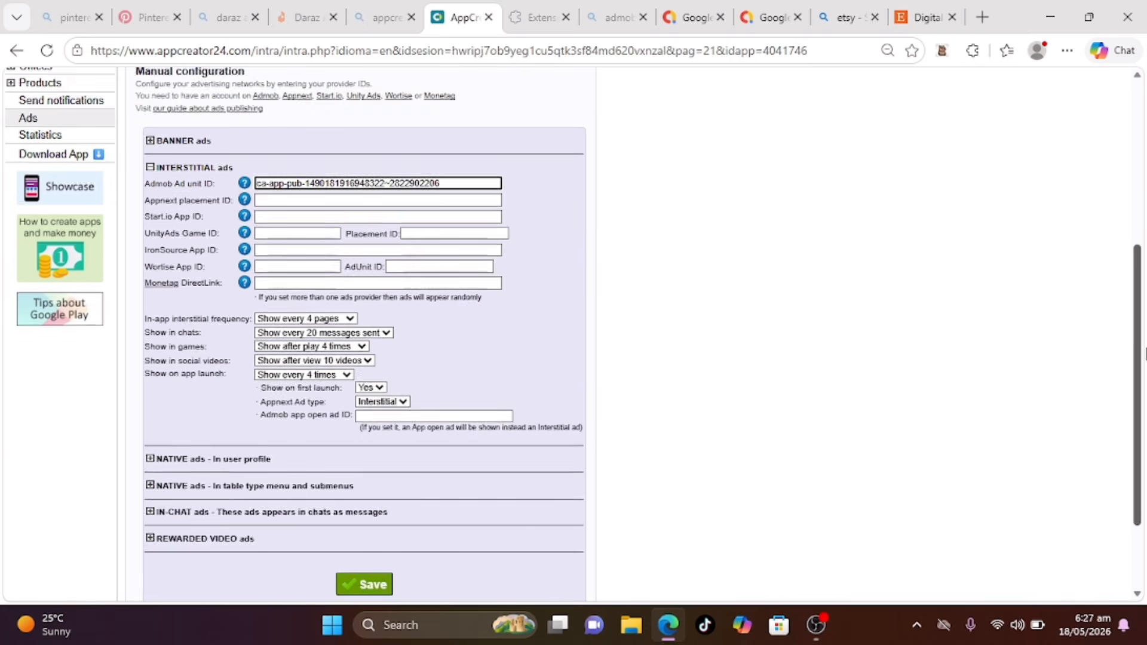
{"action": "left_click", "coordinate": [371, 547]}
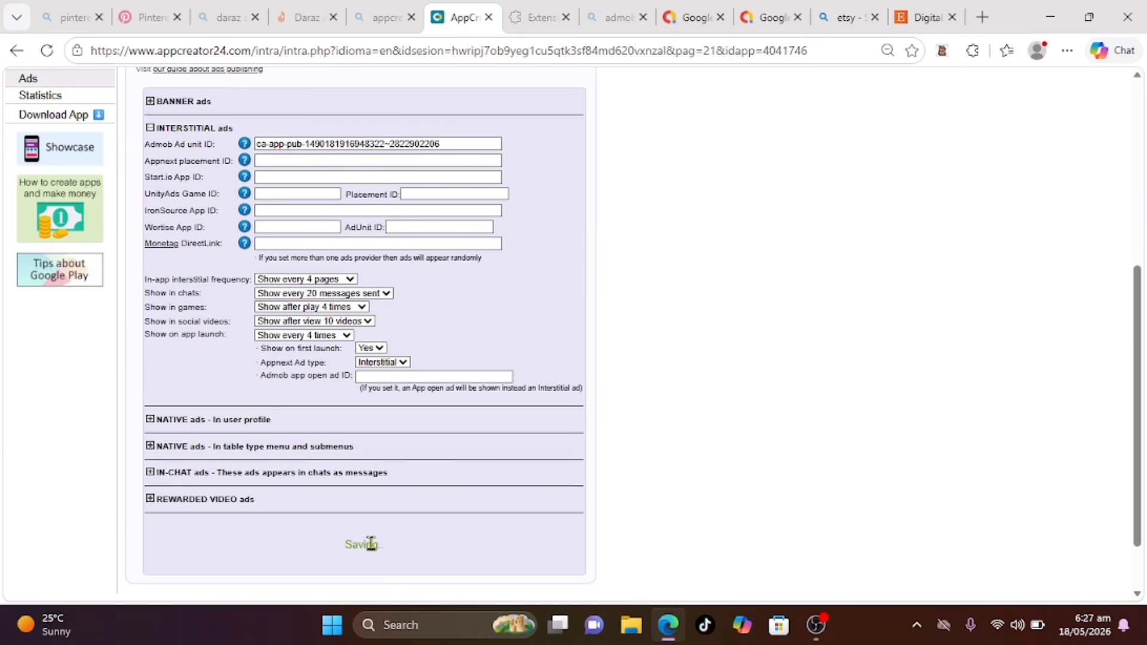
{"action": "left_click", "coordinate": [159, 250]}
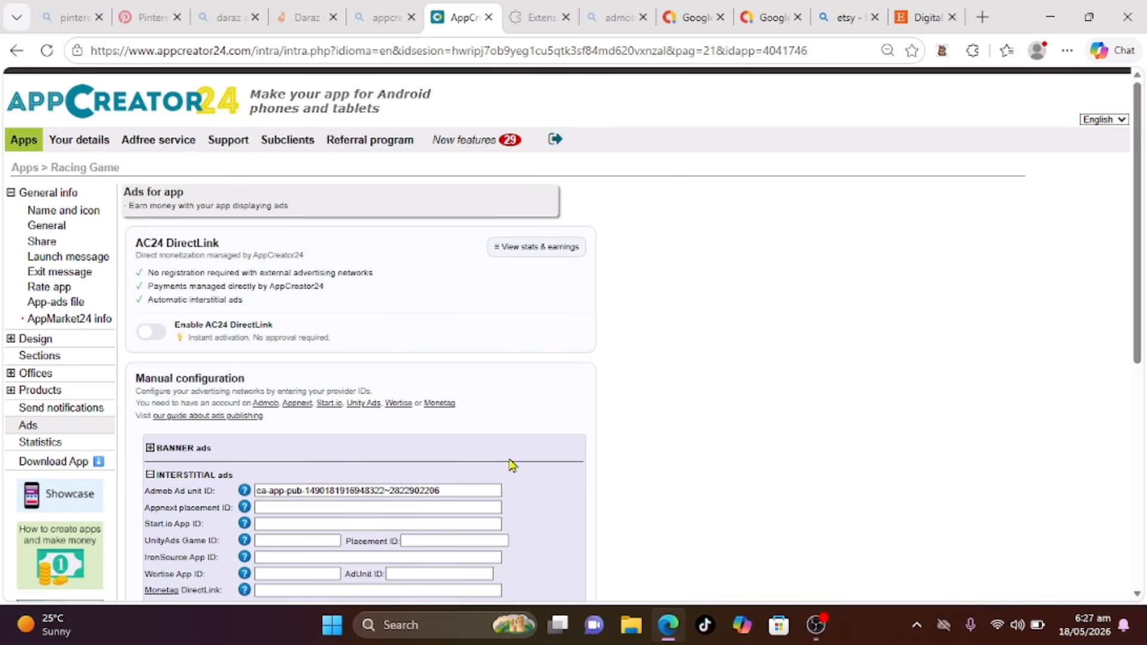
Step: Complete the interstitial ad unit setup in AdMob and collapse the interstitial ads section in AppCreator24
{"action": "left_click", "coordinate": [767, 17]}
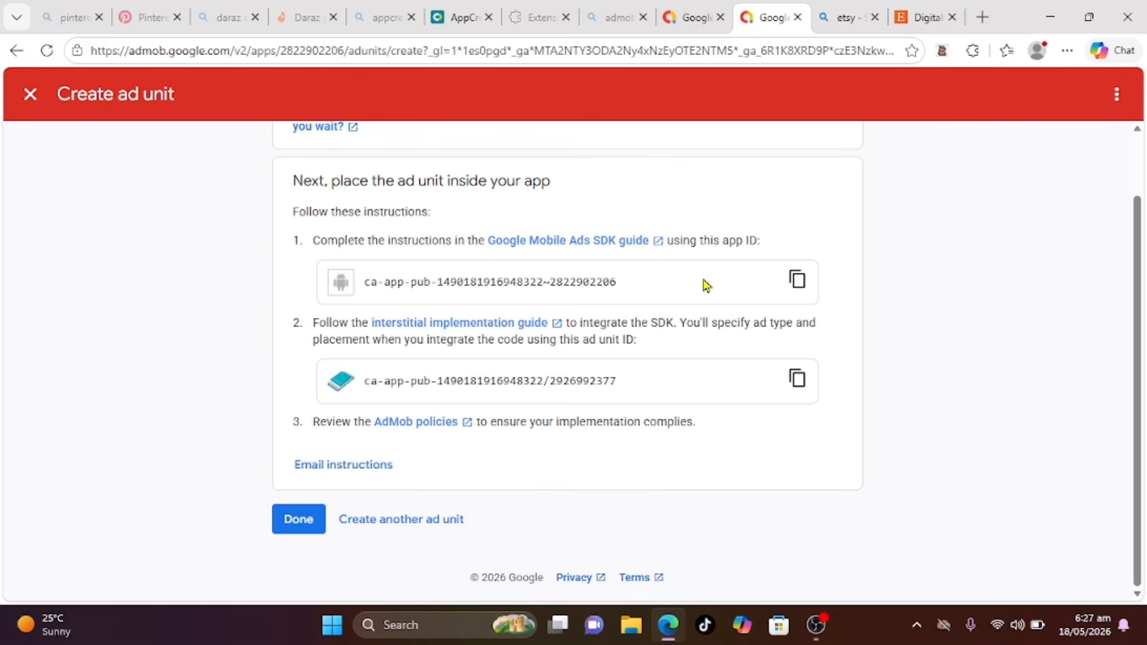
{"action": "left_click", "coordinate": [307, 529]}
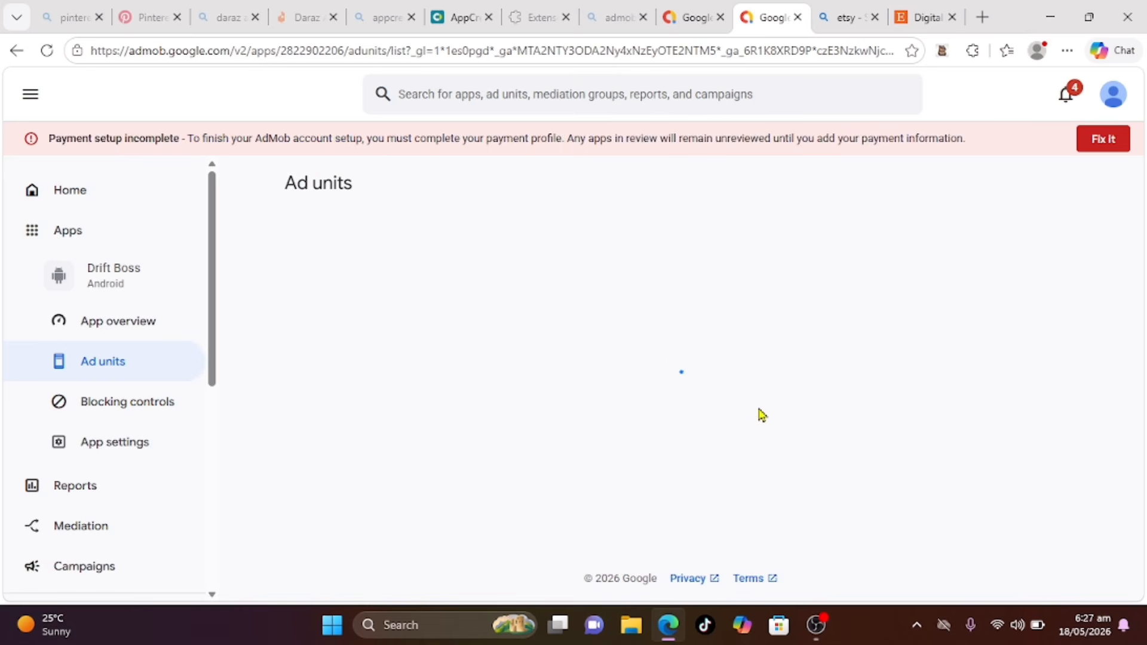
{"action": "left_click", "coordinate": [458, 17]}
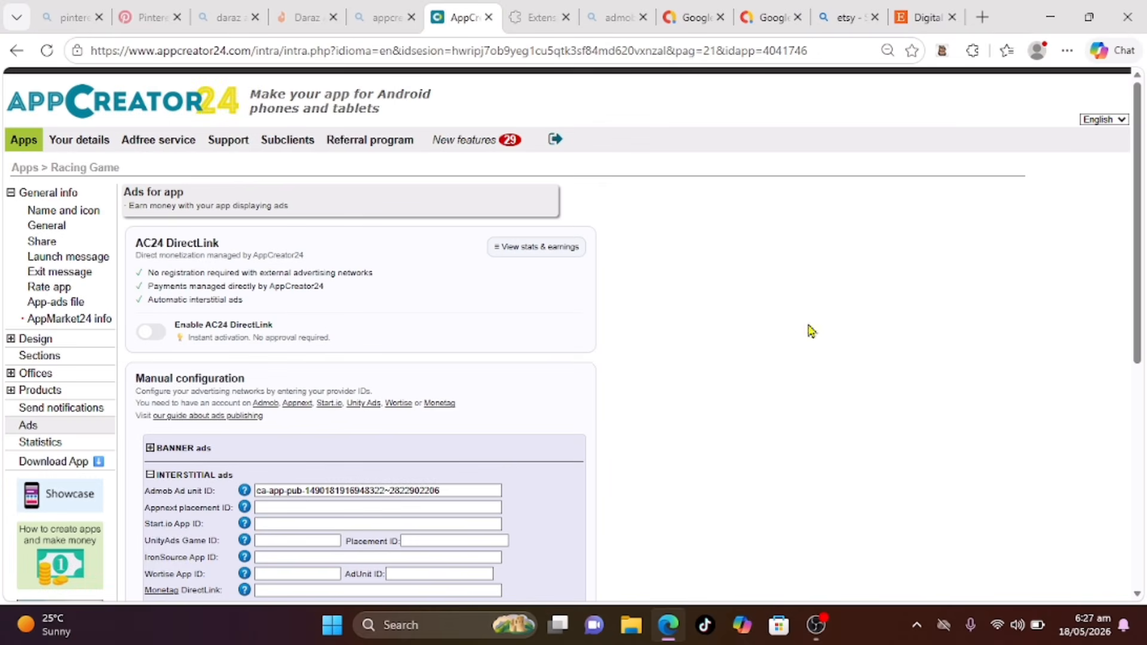
{"action": "left_click", "coordinate": [151, 475]}
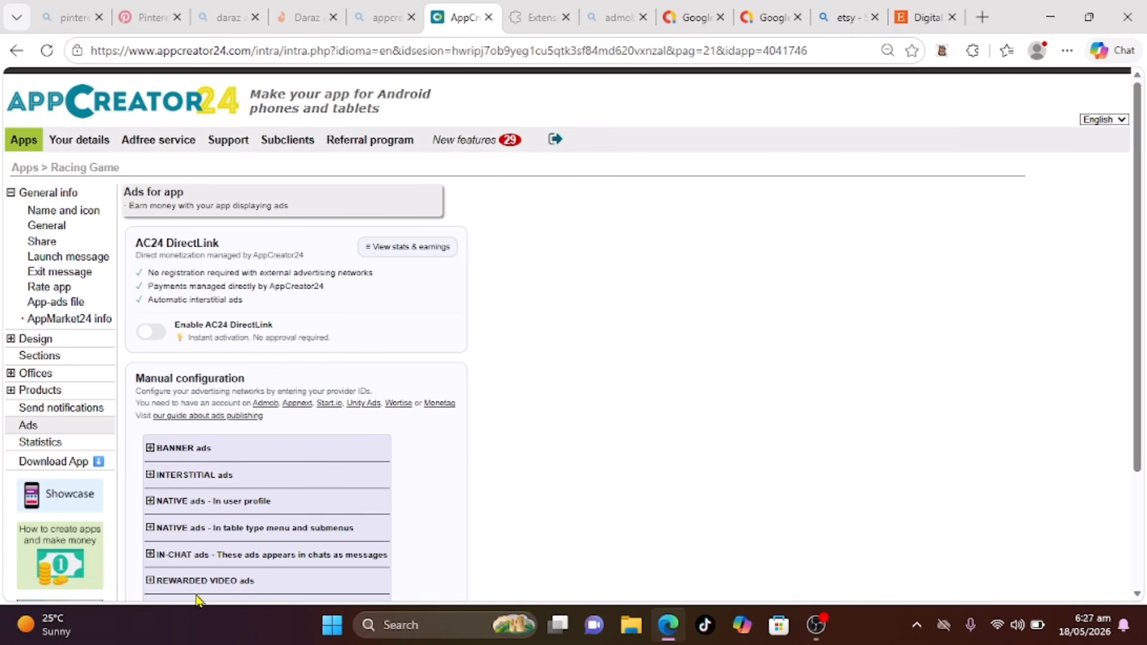
Step: Create a Native advanced format ad unit for the Drift Boss app in AdMob and name it "Native"
{"action": "left_click", "coordinate": [764, 24]}
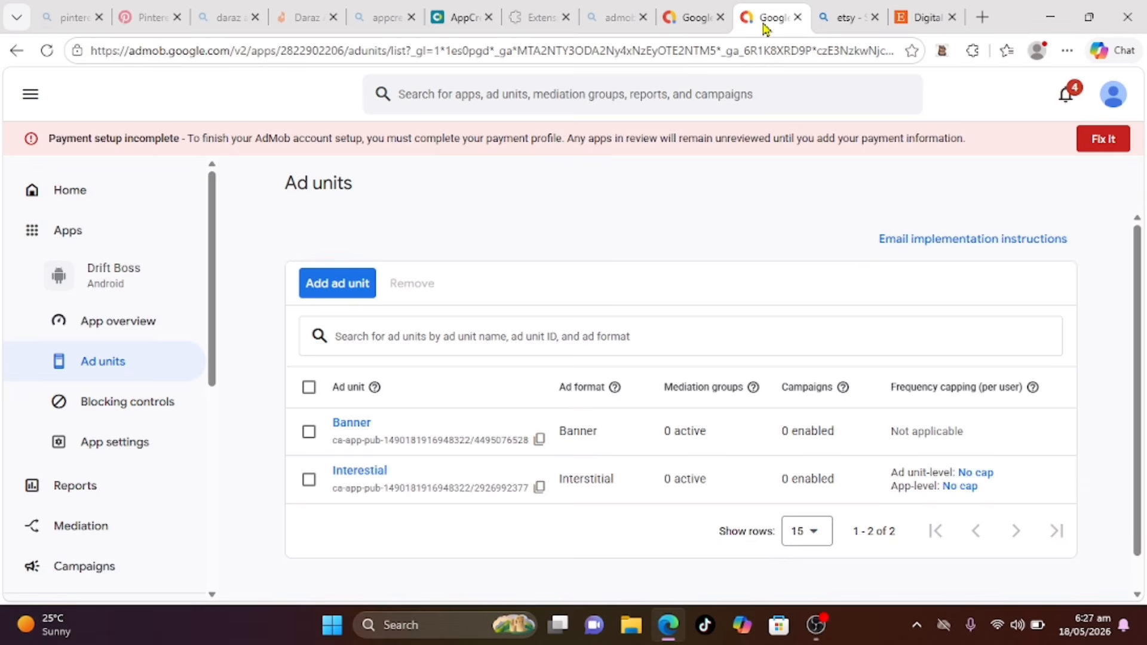
{"action": "left_click", "coordinate": [325, 283]}
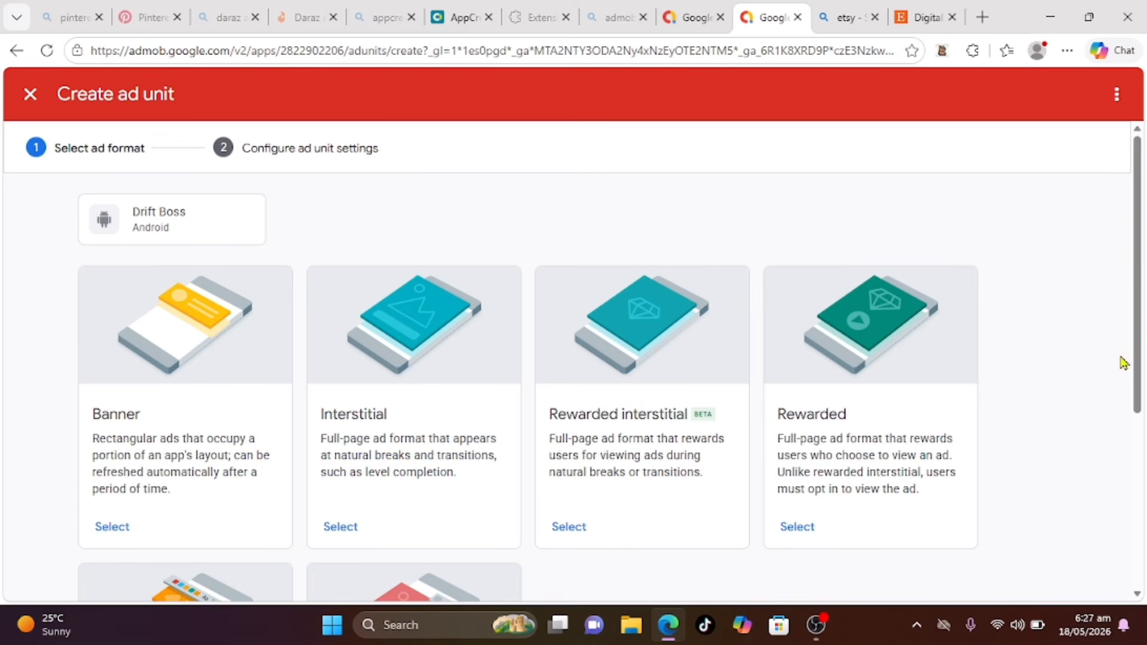
{"action": "scroll", "coordinate": [1145, 440], "scroll_direction": "down", "scroll_amount": 4}
{"action": "left_click_drag", "start_coordinate": [1144, 481], "coordinate": [1129, 418]}
{"action": "scroll", "coordinate": [115, 522], "scroll_direction": "down", "scroll_amount": 3}
{"action": "left_click", "coordinate": [114, 533]}
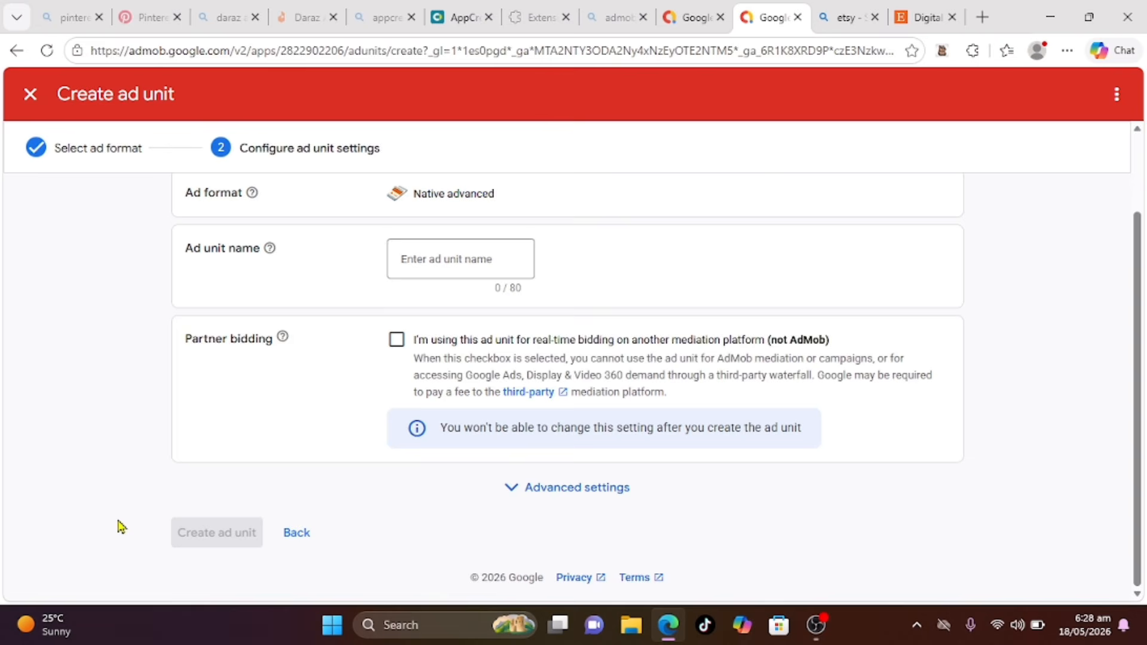
{"action": "left_click", "coordinate": [438, 254]}
{"action": "type", "text": "N"}
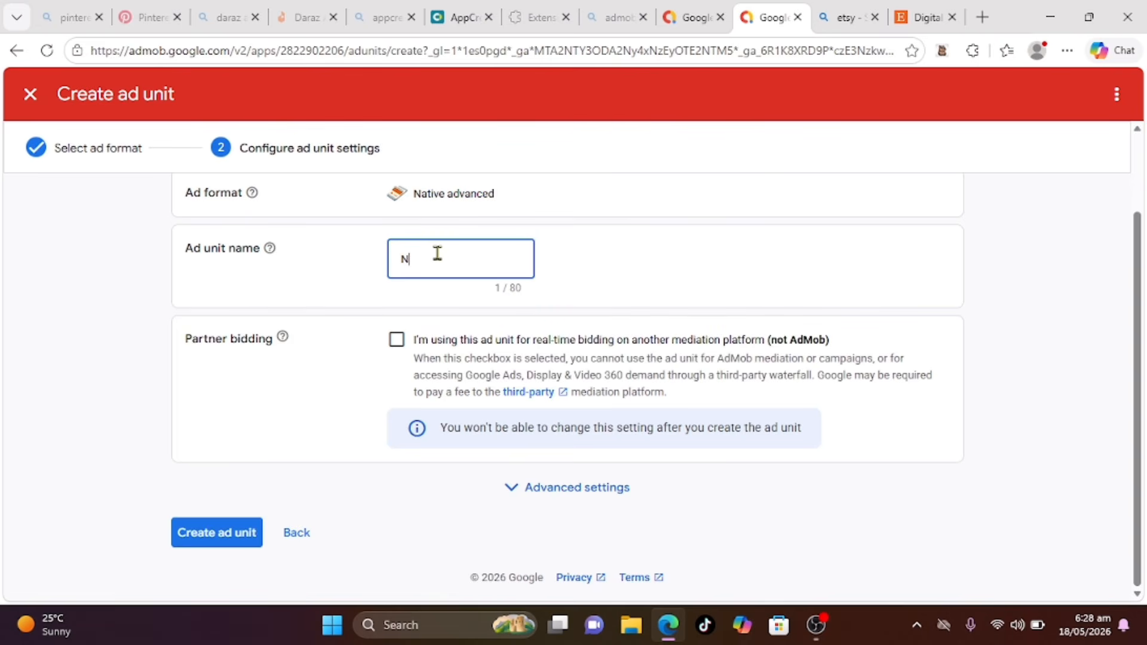
{"action": "type", "text": "ative"}
{"action": "left_click", "coordinate": [225, 541]}
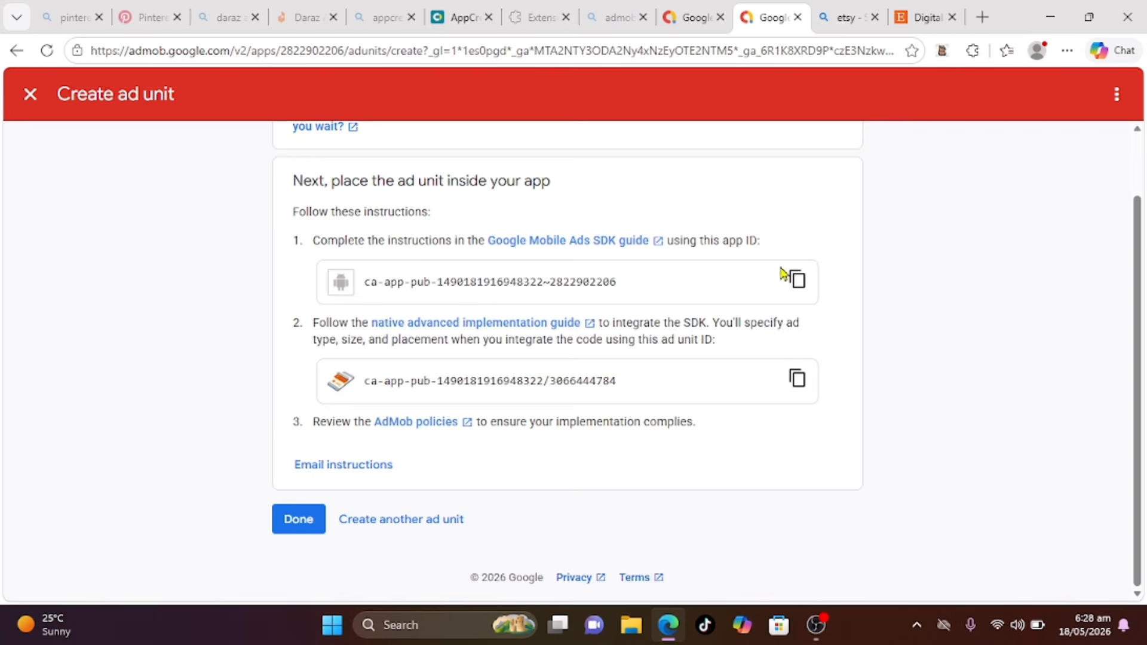
Step: Copy the AdMob app ID into the Admob Ad unit ID field of AppCreator24's user-profile native ads and save
{"action": "left_click", "coordinate": [796, 279]}
{"action": "left_click", "coordinate": [459, 14]}
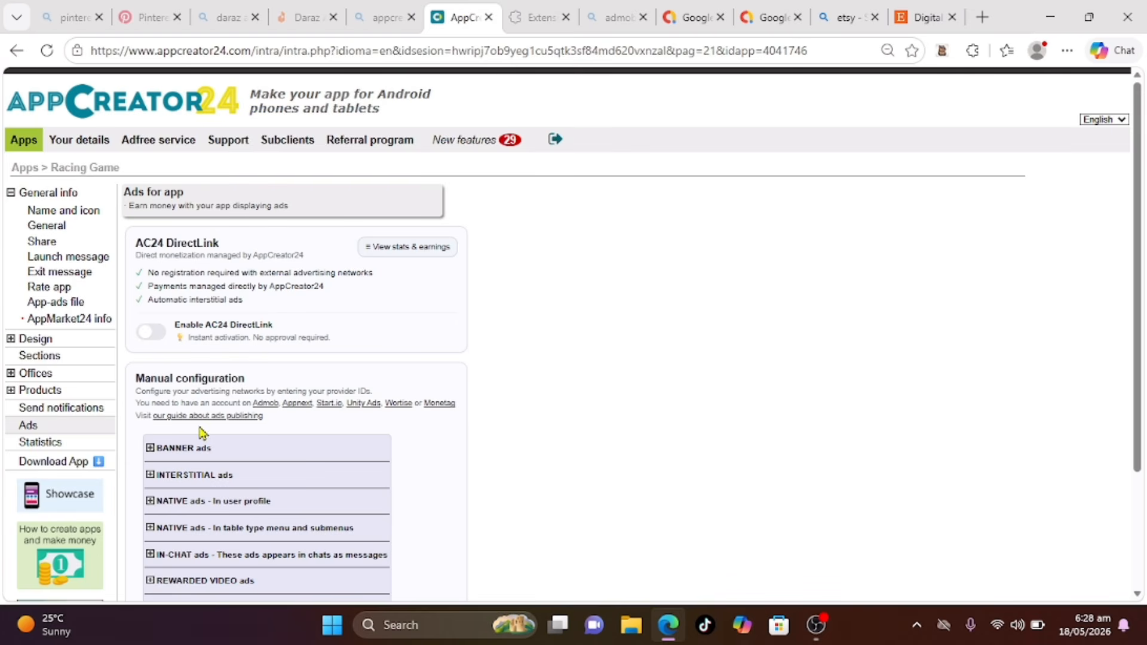
{"action": "left_click", "coordinate": [213, 501]}
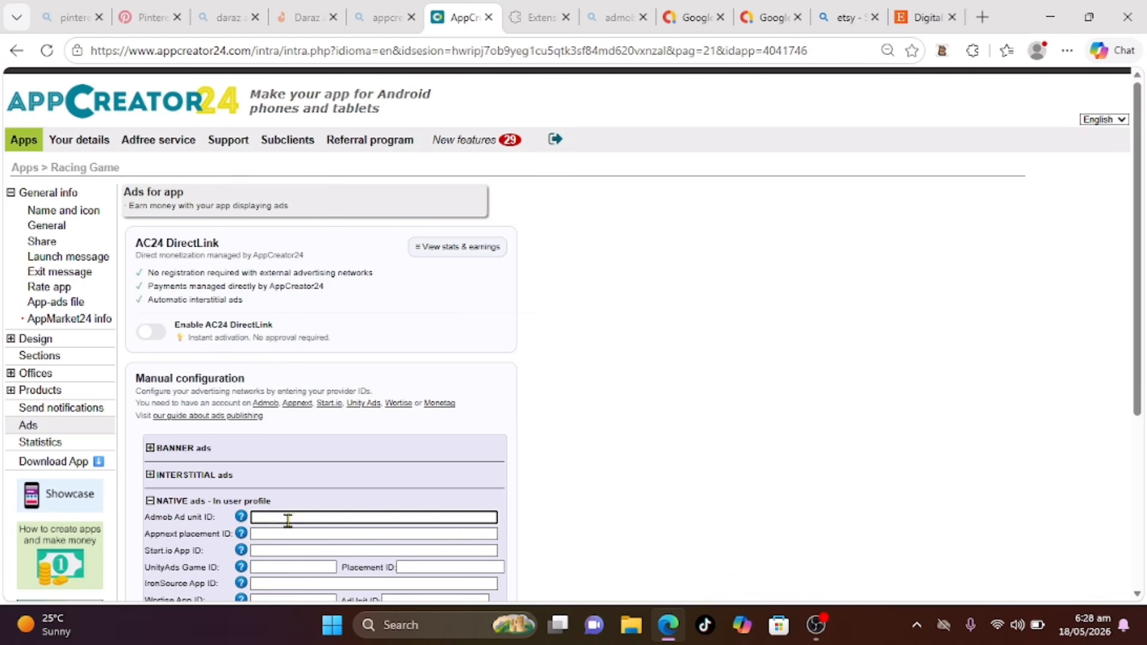
{"action": "key", "text": "ctrl+v"}
{"action": "left_click_drag", "start_coordinate": [1142, 258], "coordinate": [1145, 424]}
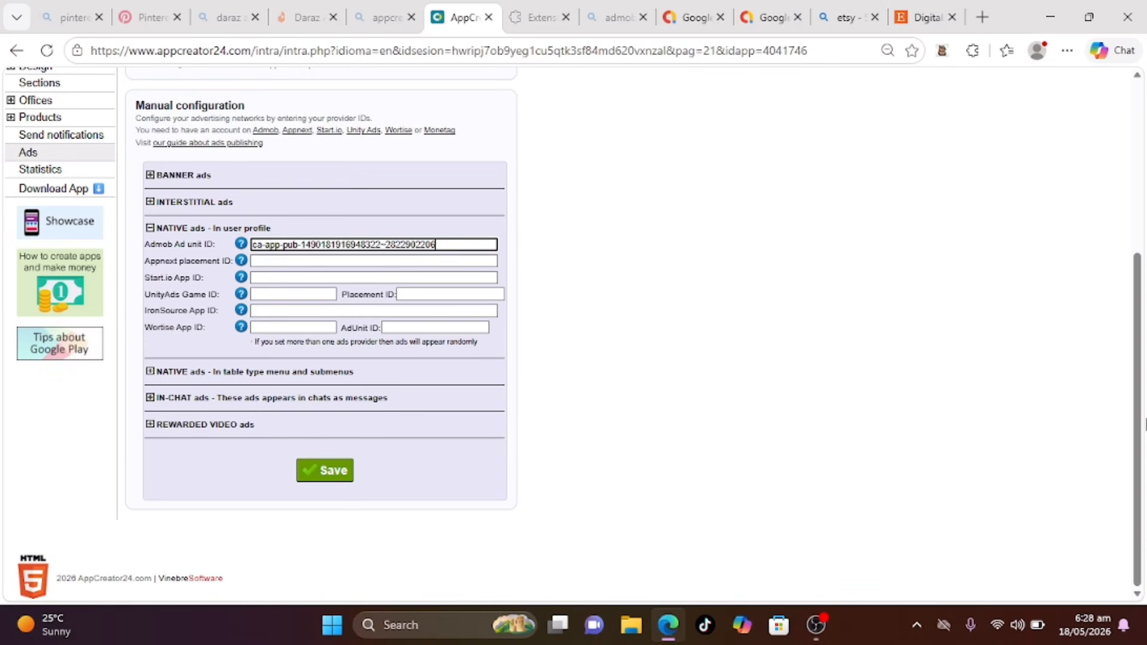
{"action": "left_click", "coordinate": [322, 478]}
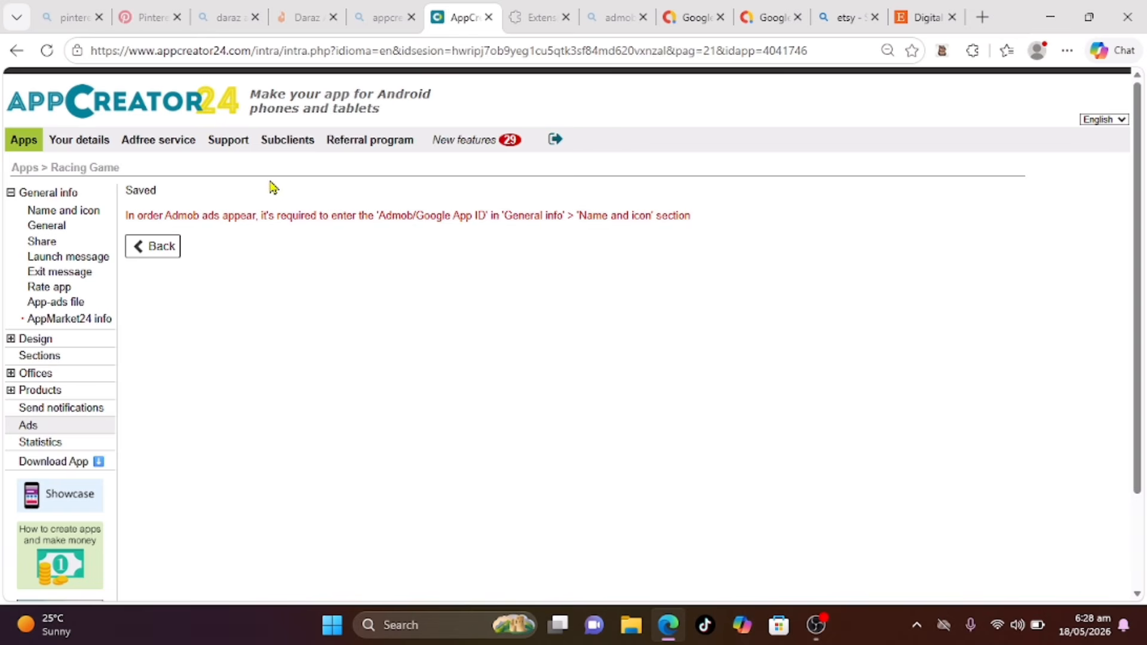
Step: Download the Drift Boss Game's Android APK file and locate it in the Downloads folder
{"action": "left_click", "coordinate": [55, 463]}
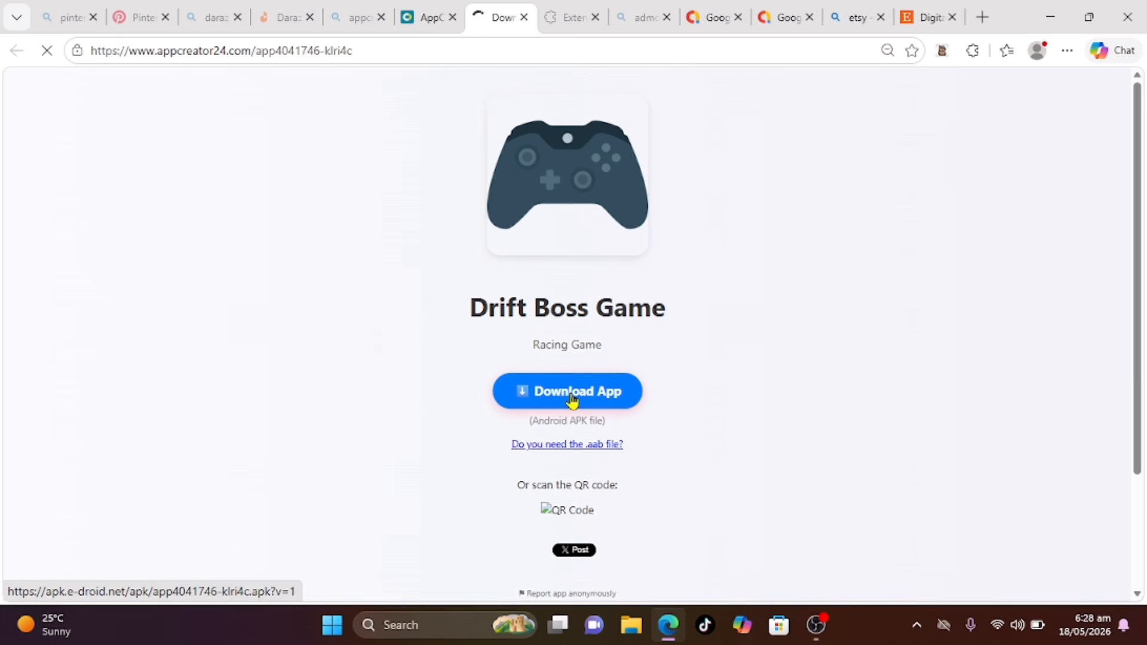
{"action": "left_click", "coordinate": [572, 400]}
{"action": "left_click", "coordinate": [572, 386]}
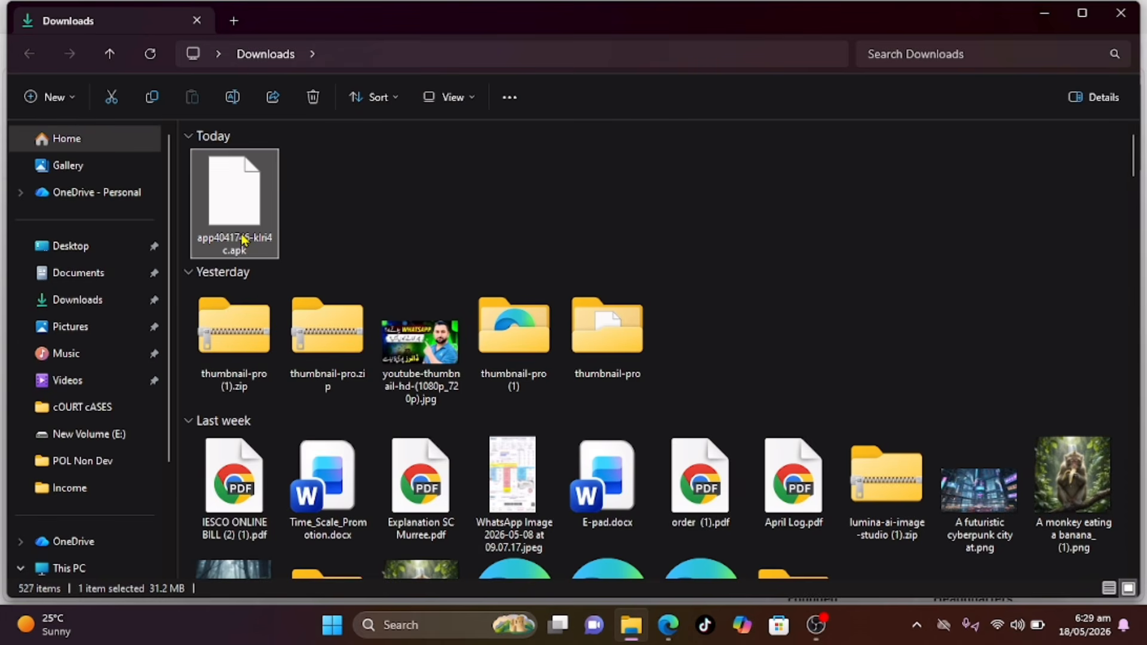
{"action": "right_click", "coordinate": [221, 247]}
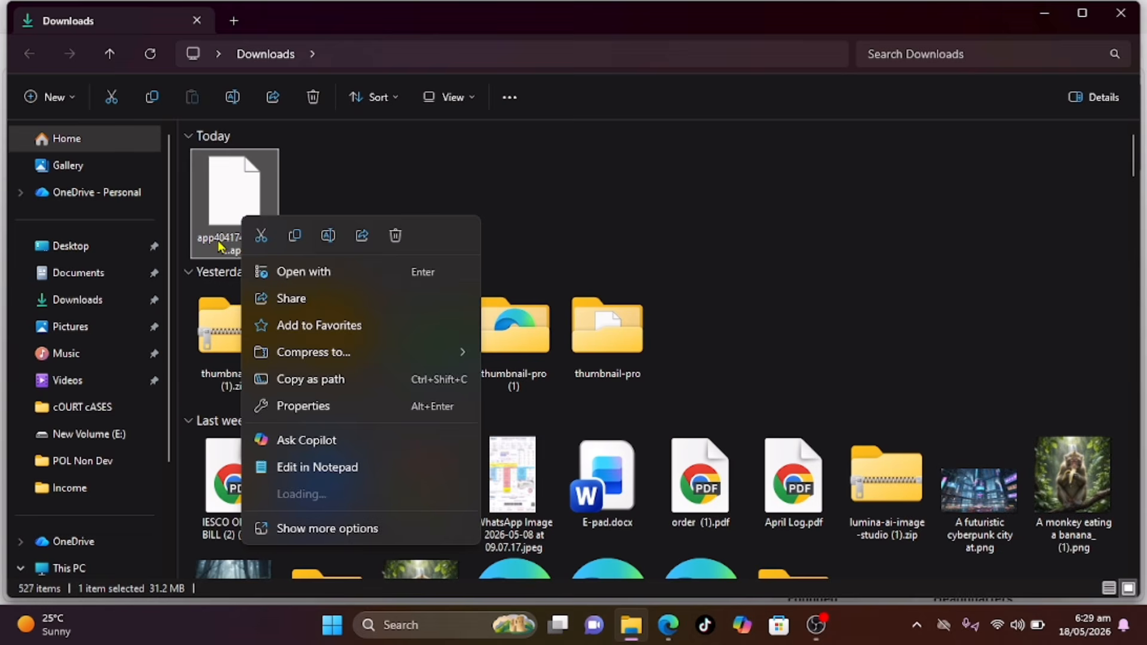
{"action": "left_click", "coordinate": [405, 189]}
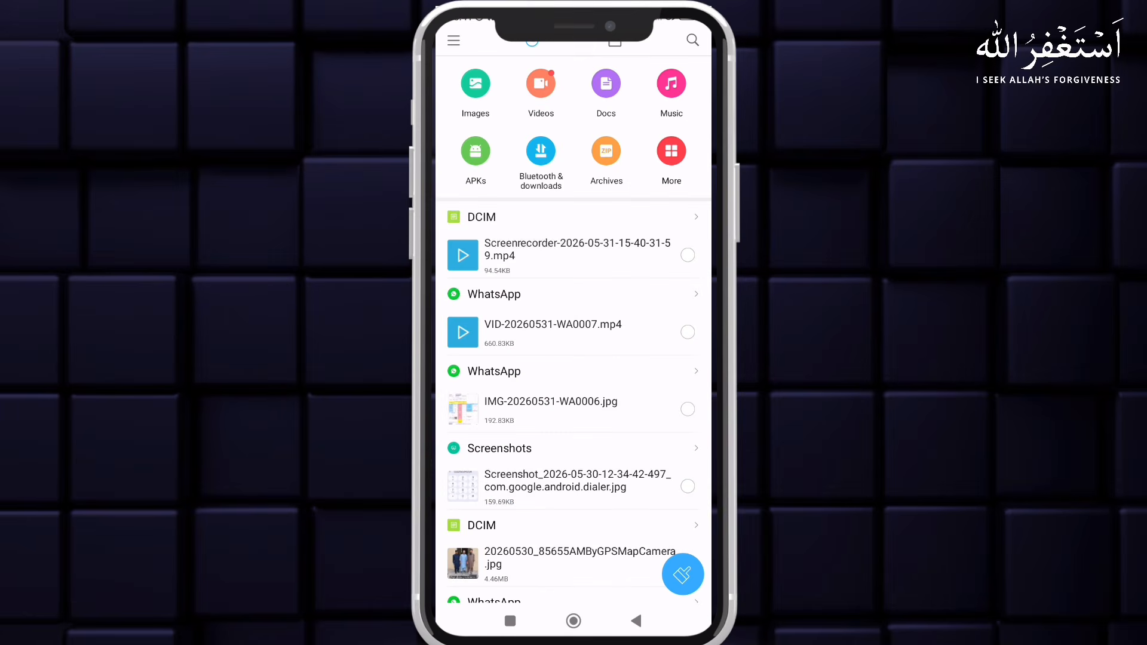
Step: Open Drift Boss.apk from the phone's APK files and cancel updating the installed app
{"action": "left_click", "coordinate": [476, 151]}
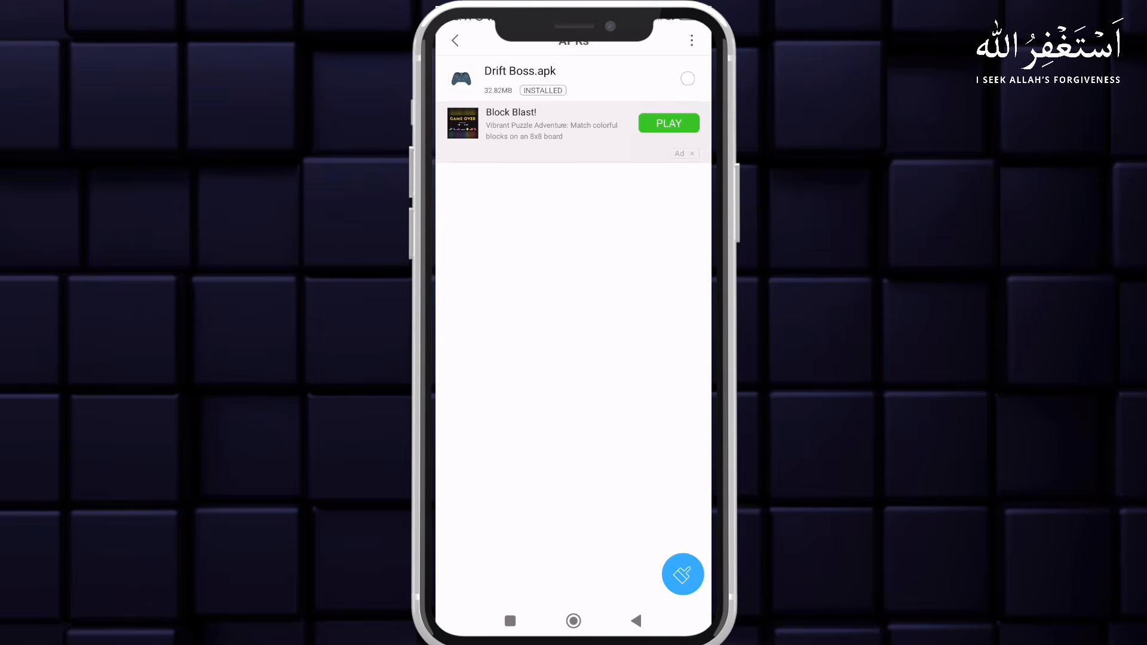
{"action": "left_click", "coordinate": [520, 78]}
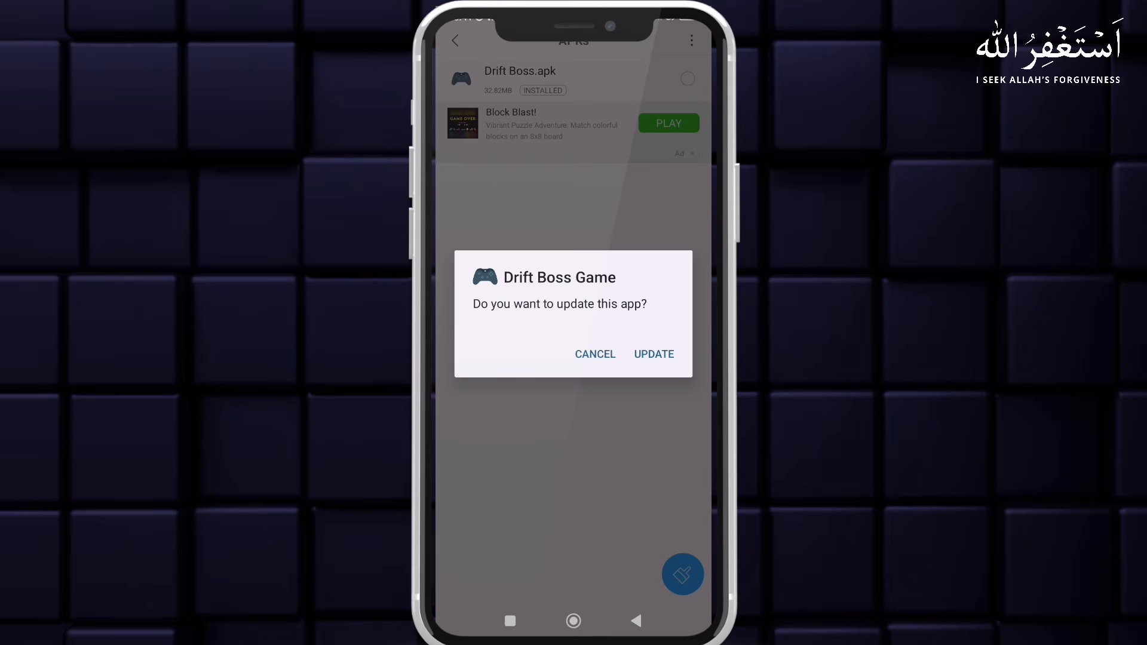
{"action": "left_click", "coordinate": [602, 357]}
Step: Leave the phone's file manager and go to the home screen page holding the Drift Boss Game app
{"action": "left_click", "coordinate": [572, 621]}
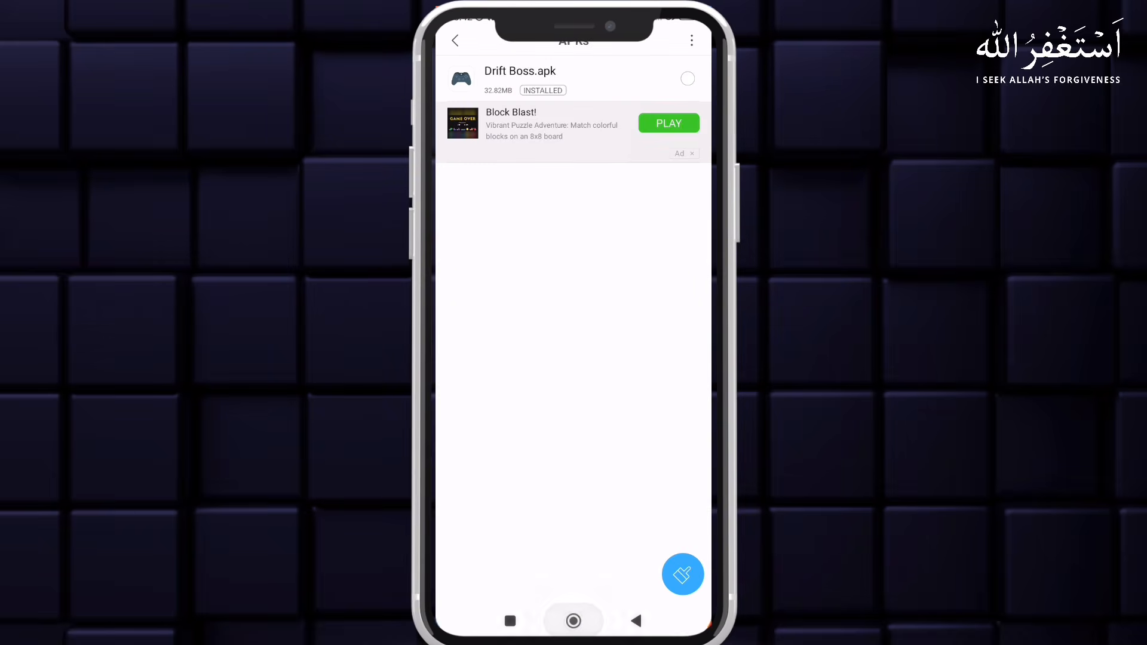
{"action": "left_click", "coordinate": [683, 365]}
{"action": "left_click_drag", "start_coordinate": [666, 495], "coordinate": [519, 517]}
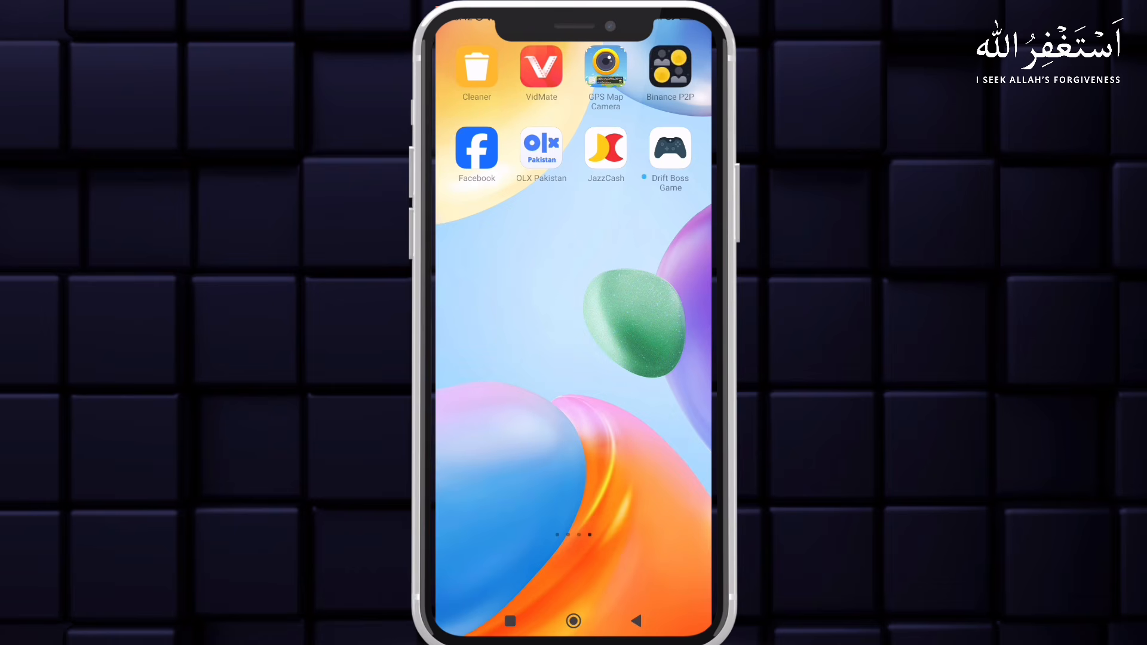
Step: Launch the Drift Boss Game app from the phone's home screen and acknowledge the request to complete the profile
{"action": "left_click", "coordinate": [691, 148]}
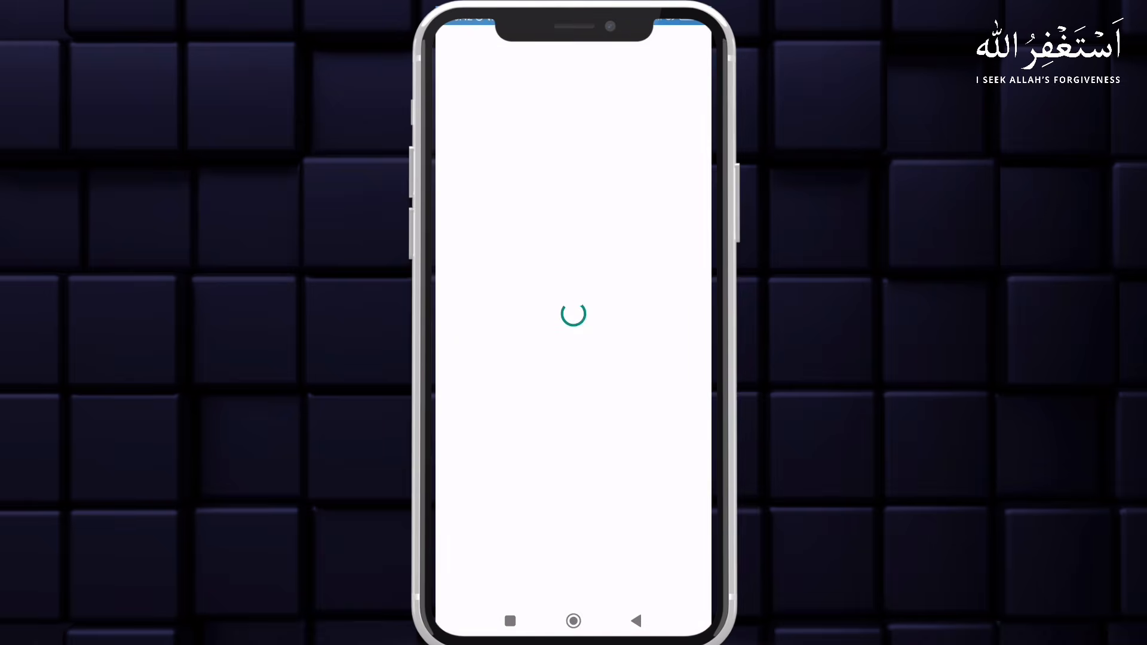
{"action": "left_click", "coordinate": [658, 423]}
{"action": "left_click", "coordinate": [583, 335]}
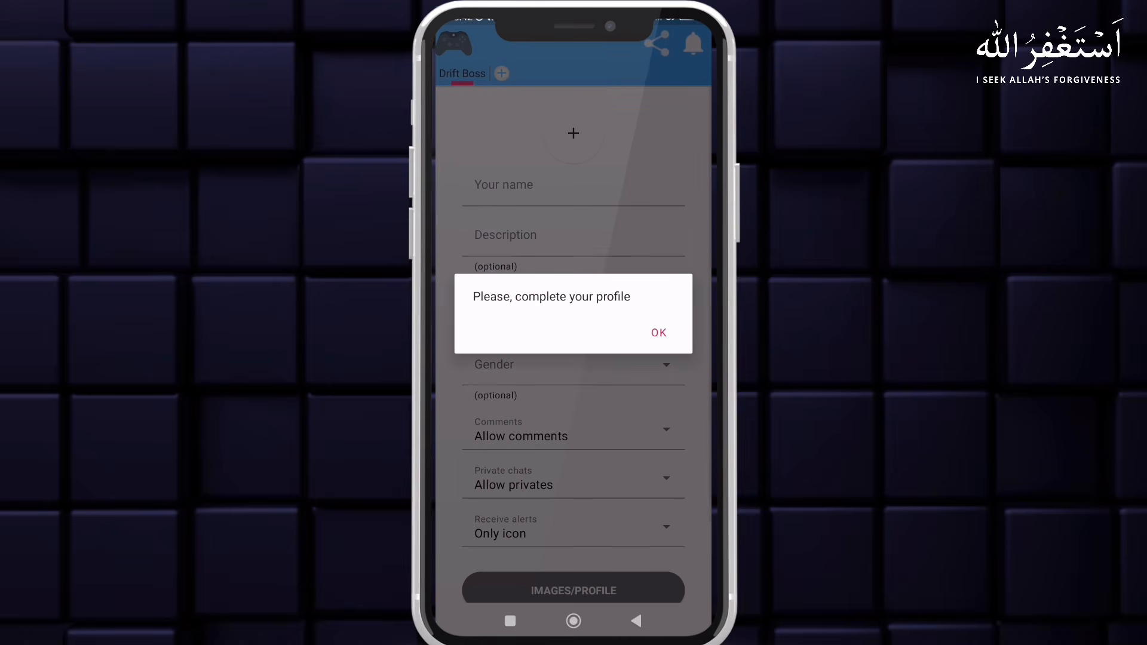
{"action": "left_click", "coordinate": [658, 332]}
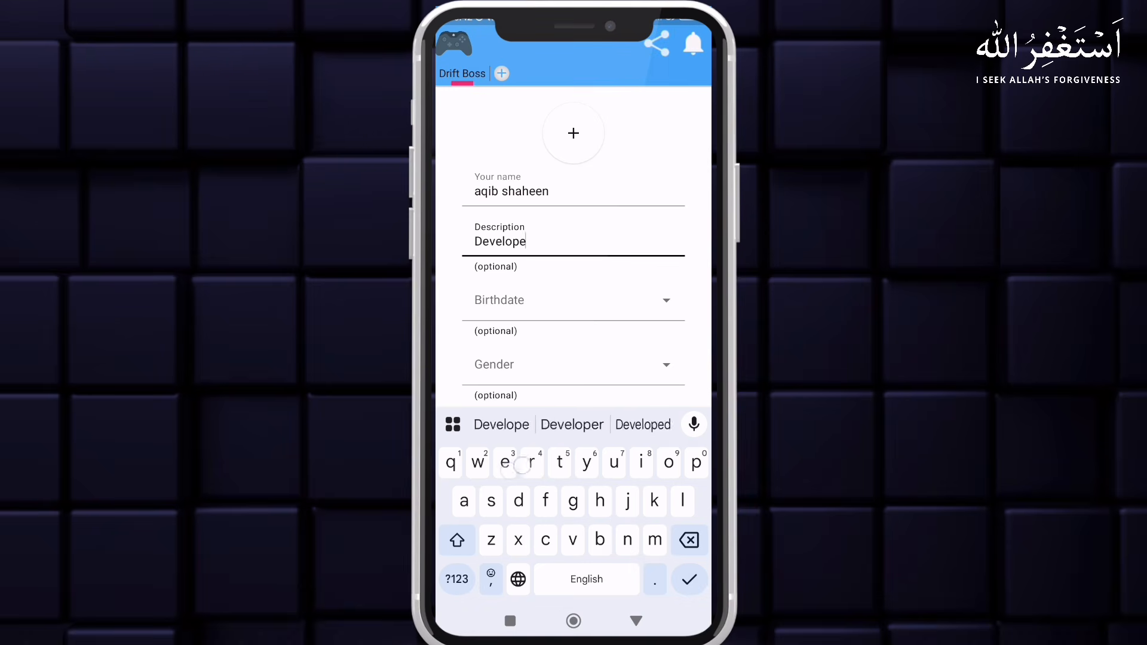
Step: Fill in the app profile with the user's name, the description Developer and the gender Male, and save it
{"action": "type", "text": "r"}
{"action": "mouse_move", "coordinate": [617, 347]}
{"action": "left_mouse_down"}
{"action": "mouse_move", "coordinate": [617, 312]}
{"action": "mouse_move", "coordinate": [616, 363]}
{"action": "mouse_move", "coordinate": [617, 180]}
{"action": "mouse_move", "coordinate": [621, 358]}
{"action": "left_mouse_up"}
{"action": "left_click", "coordinate": [662, 256]}
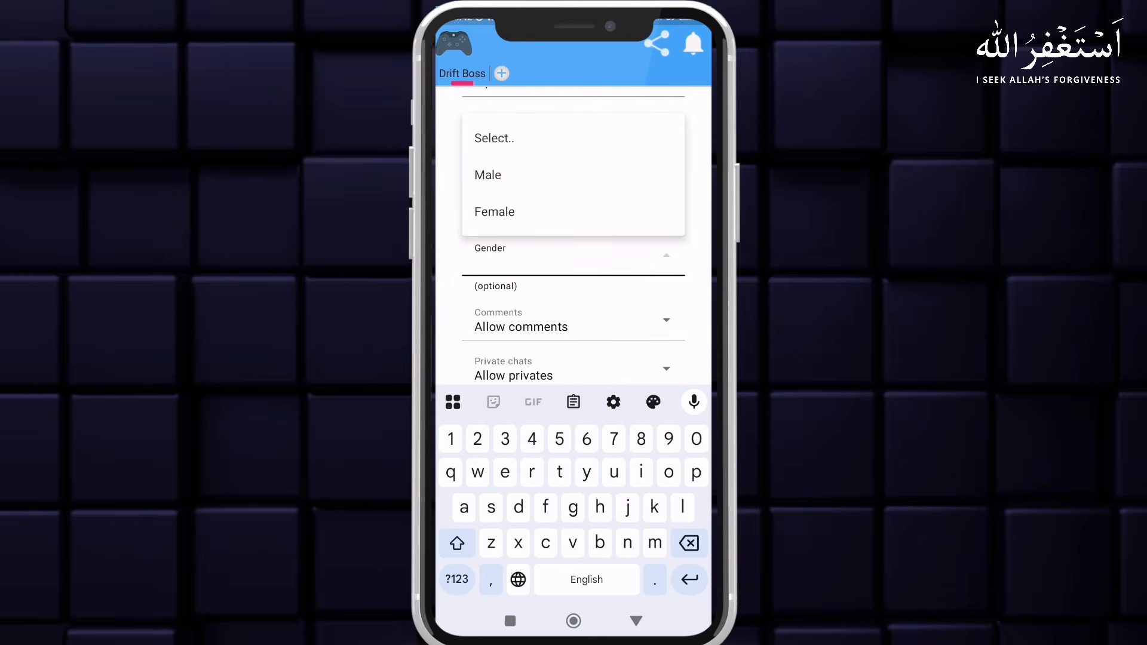
{"action": "left_click", "coordinate": [487, 174]}
{"action": "scroll", "coordinate": [573, 239], "scroll_direction": "down", "scroll_amount": 2}
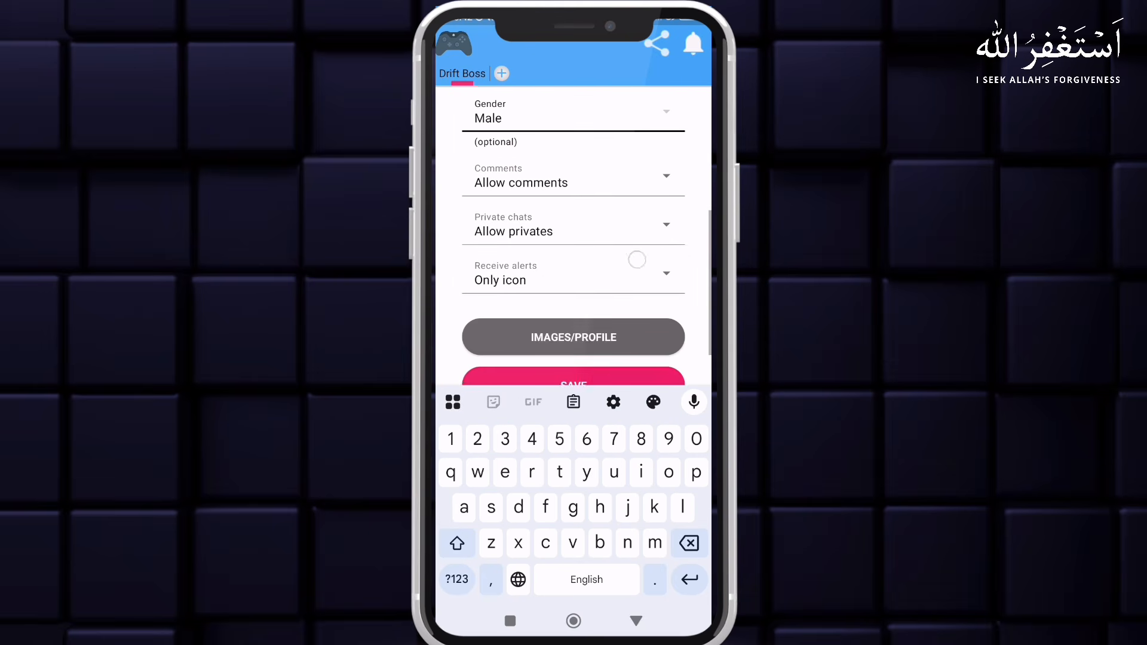
{"action": "left_click", "coordinate": [574, 333]}
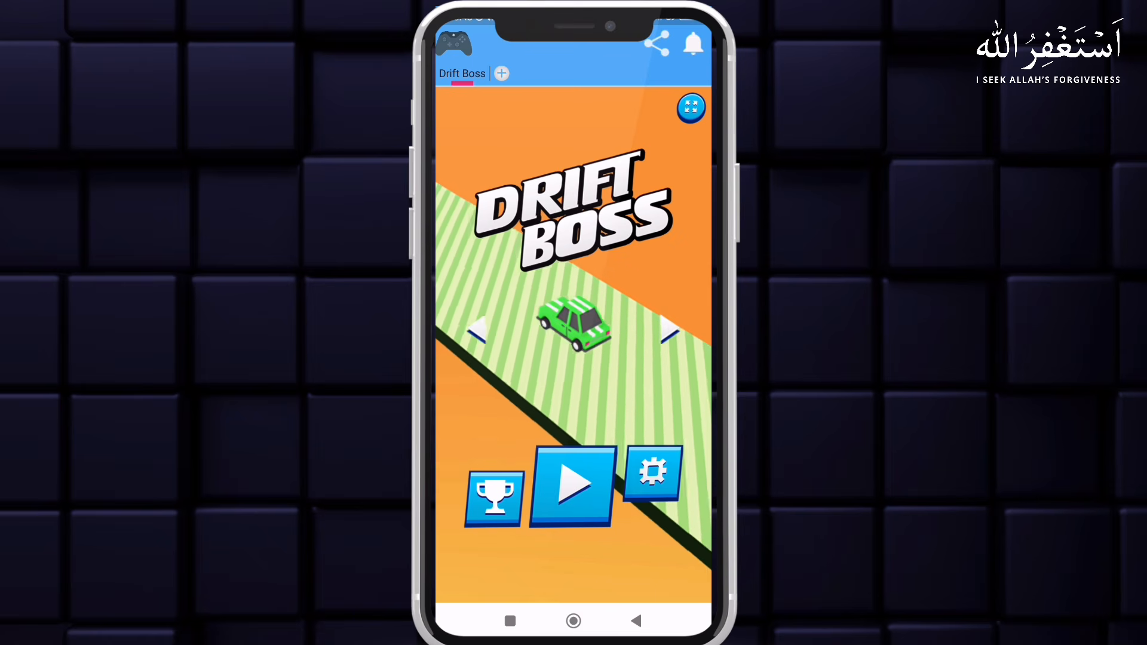
Step: Start the Drift Boss game and steer the car through the tutorial to test the gameplay
{"action": "left_click", "coordinate": [572, 486]}
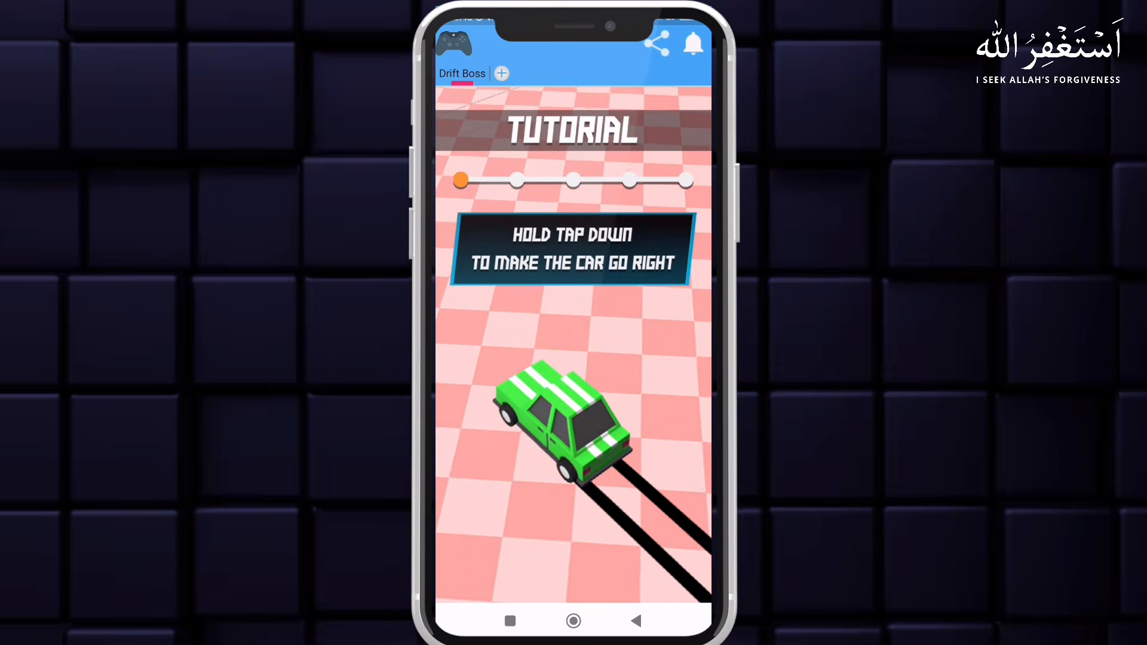
{"action": "left_click", "coordinate": [675, 333]}
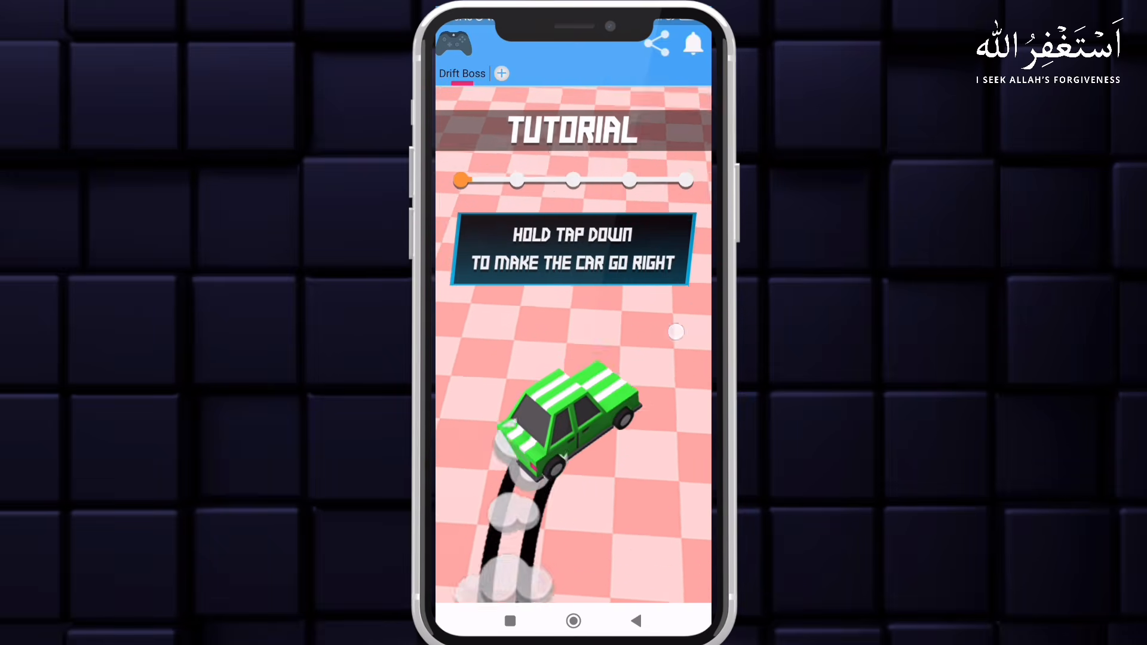
{"action": "left_click", "coordinate": [514, 359]}
{"action": "left_click", "coordinate": [550, 346]}
{"action": "left_click", "coordinate": [540, 255]}
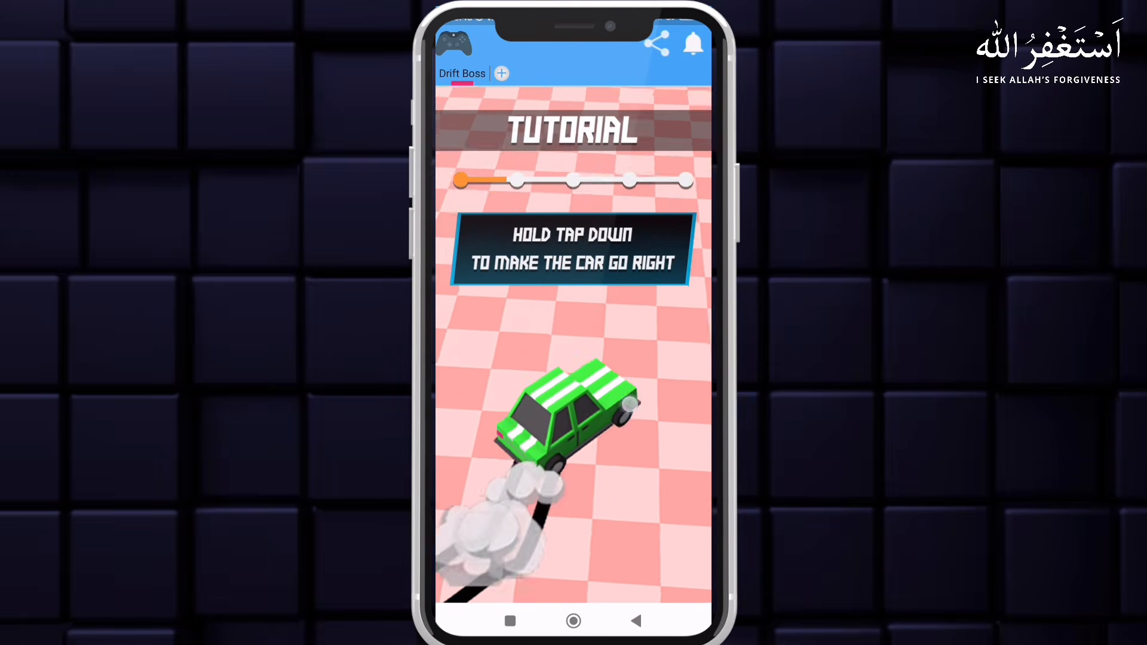
{"action": "left_click", "coordinate": [697, 215]}
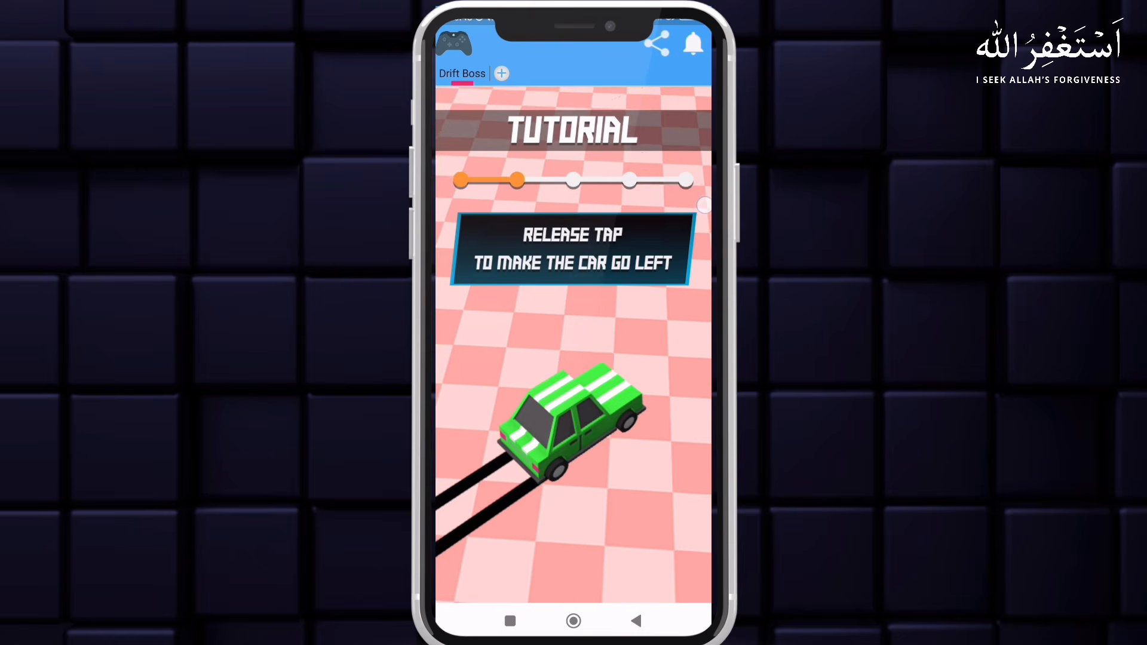
{"action": "left_click", "coordinate": [541, 354]}
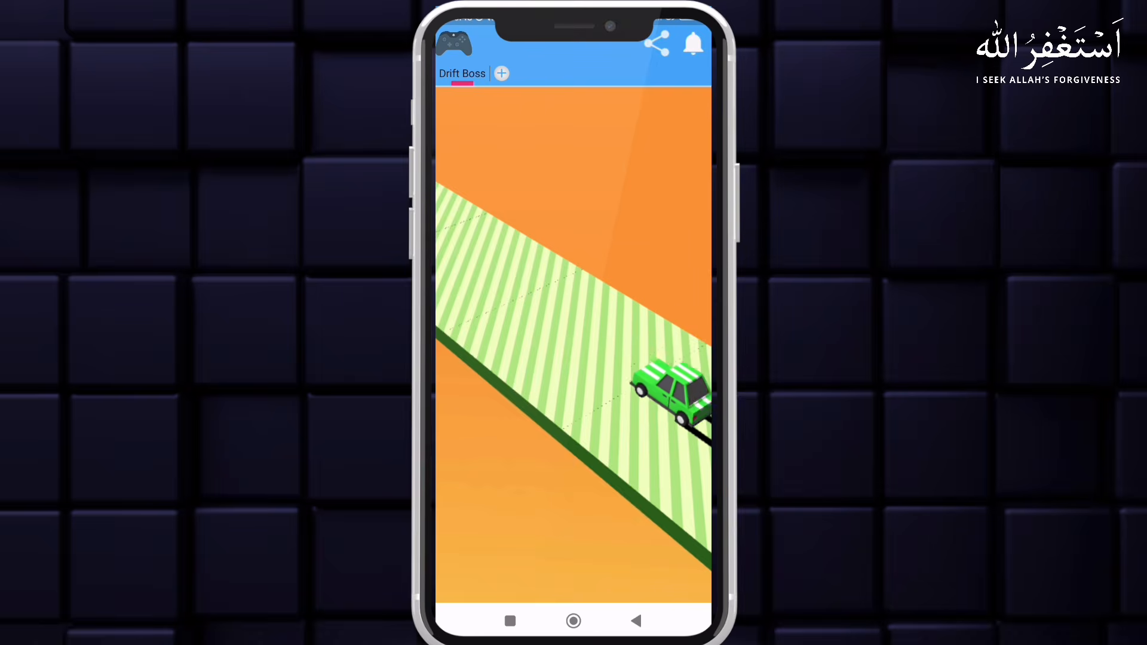
{"action": "left_click", "coordinate": [572, 481]}
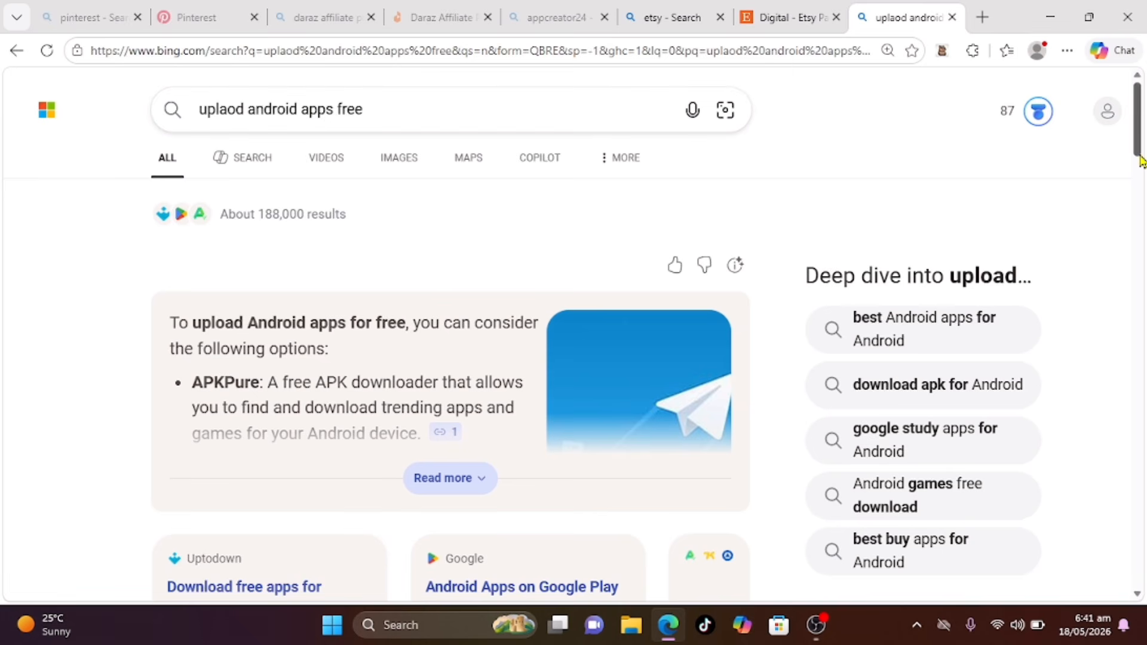
Step: In the computer's browser, open Uptodown from the search results and go to its Publish your app page
{"action": "scroll", "coordinate": [1144, 239], "scroll_direction": "down", "scroll_amount": 7}
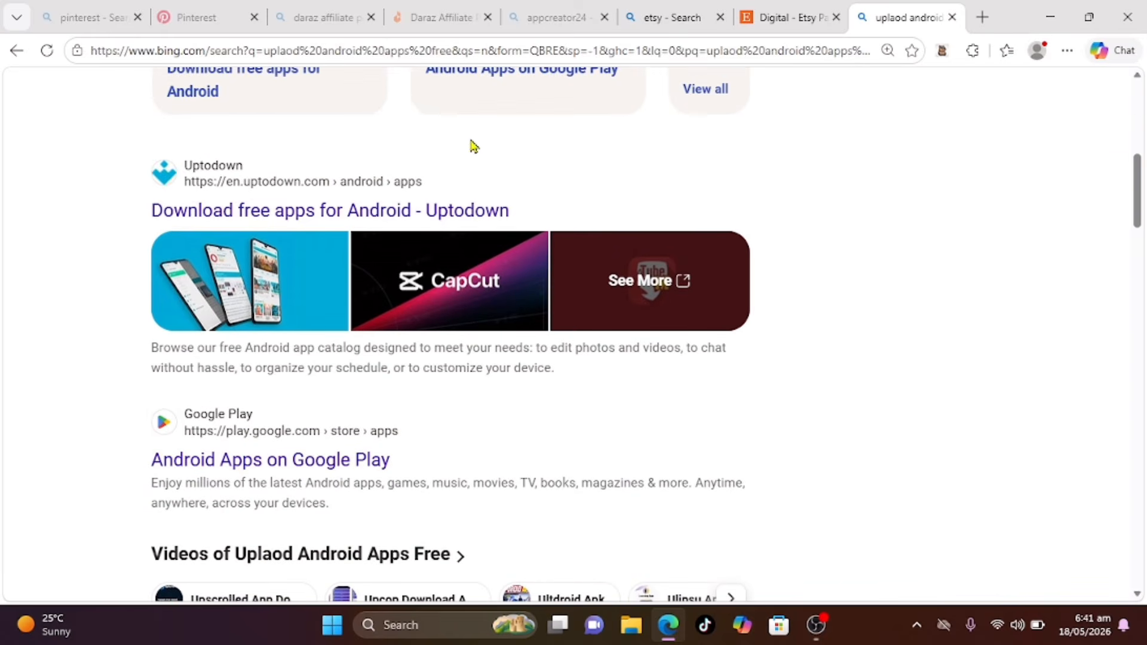
{"action": "left_click", "coordinate": [252, 217]}
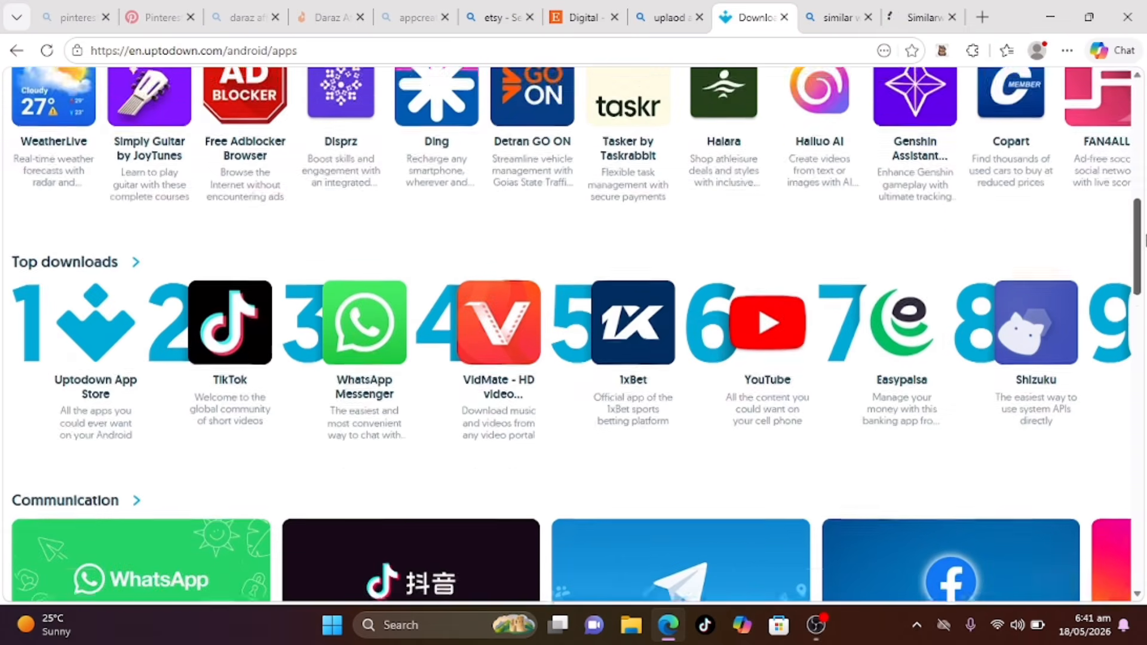
{"action": "left_click_drag", "start_coordinate": [1145, 233], "coordinate": [1142, 548]}
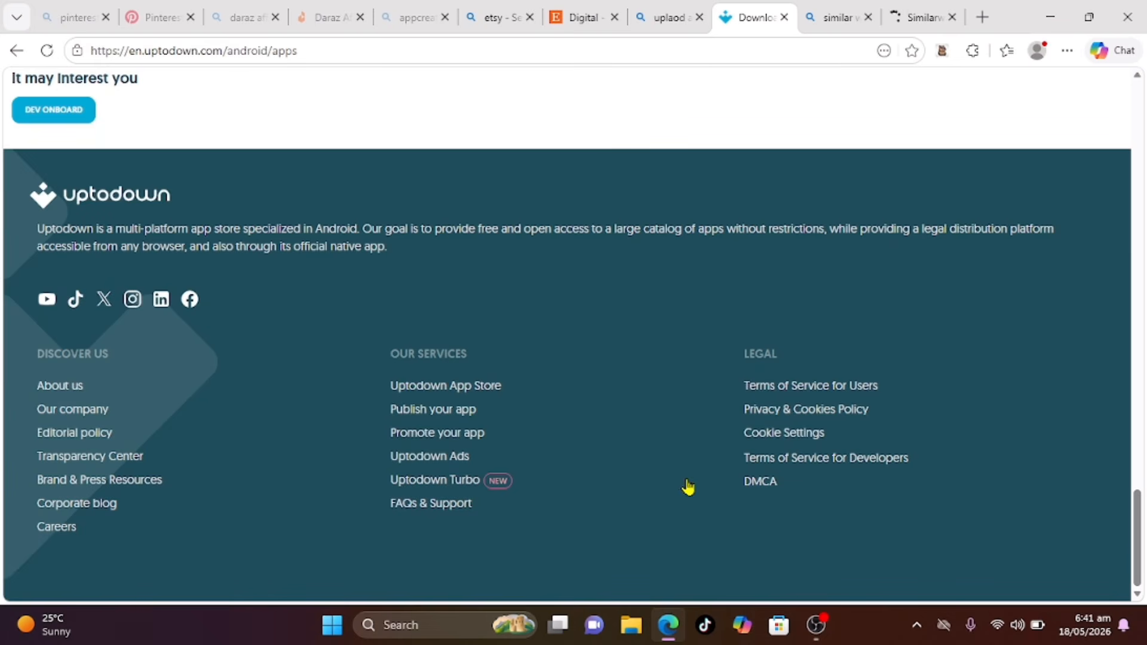
{"action": "left_click", "coordinate": [442, 416]}
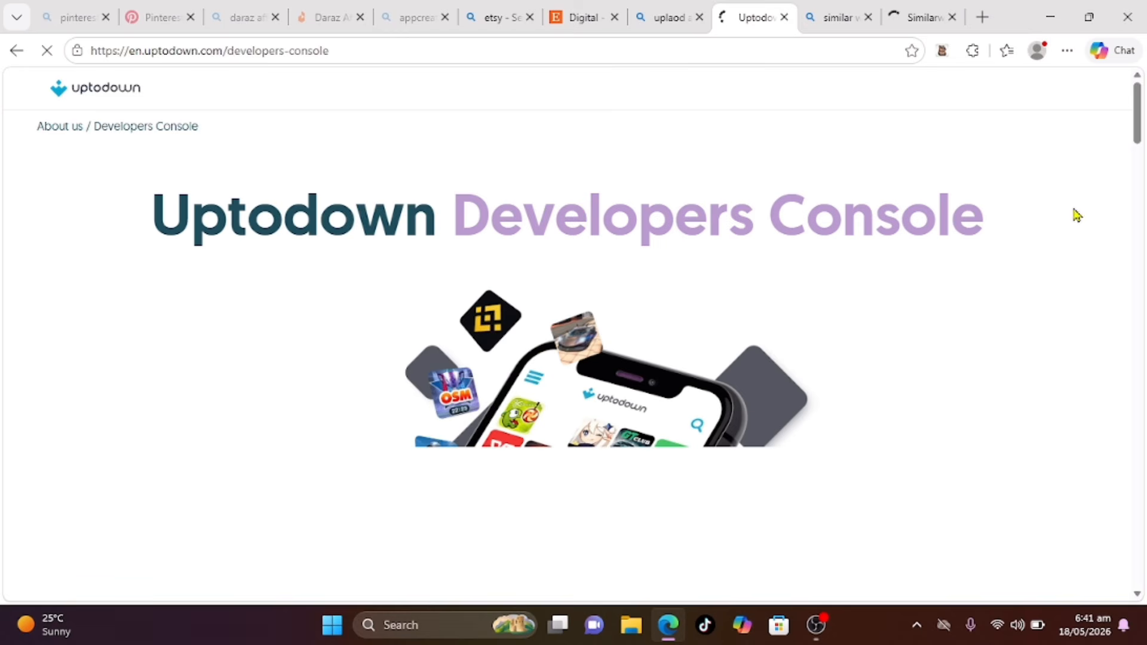
Step: Go to account creation for the Uptodown Developers Console and sign in with a Google account
{"action": "scroll", "coordinate": [1144, 142], "scroll_direction": "down", "scroll_amount": 3}
{"action": "left_click_drag", "start_coordinate": [1145, 142], "coordinate": [1145, 147]}
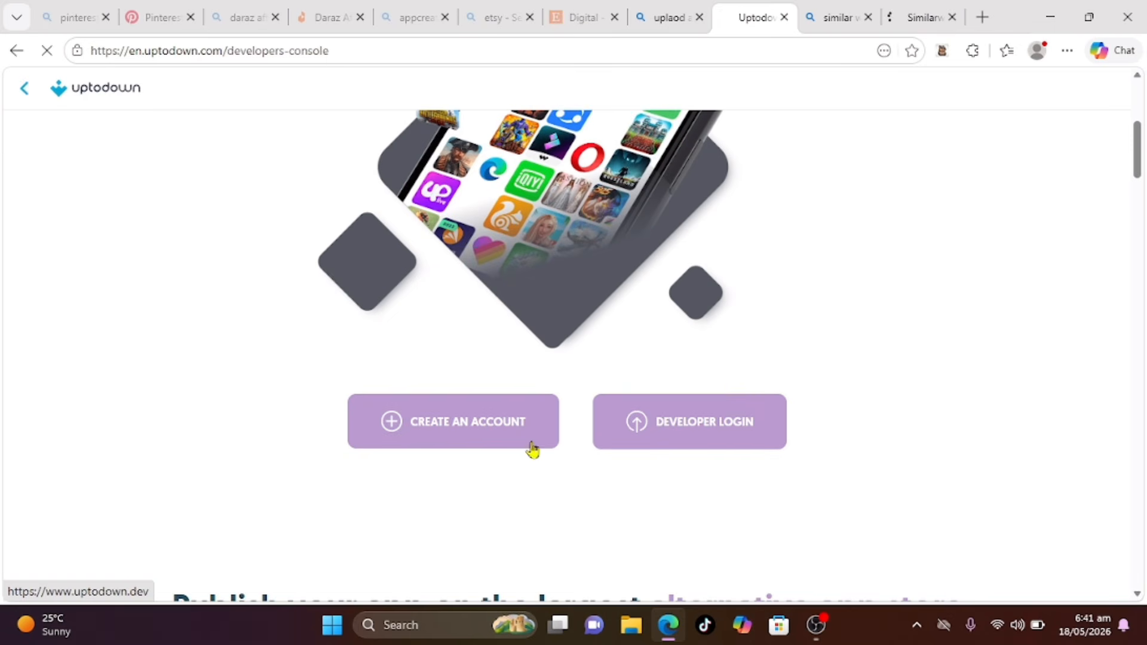
{"action": "left_click", "coordinate": [482, 440]}
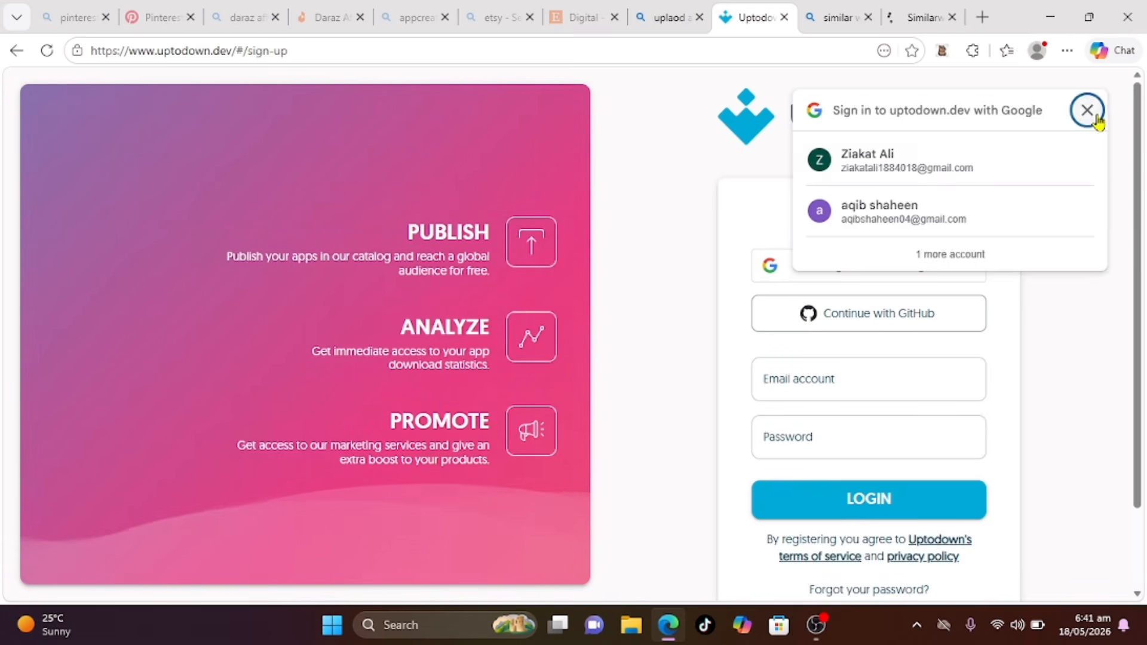
{"action": "left_click", "coordinate": [1085, 108]}
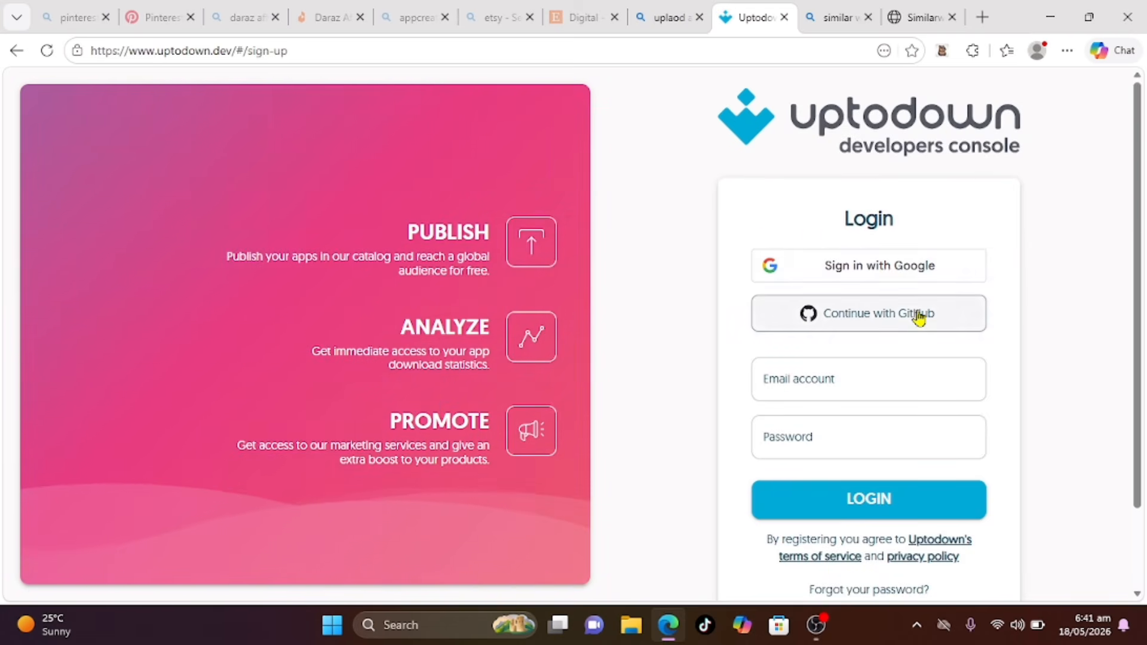
{"action": "left_click", "coordinate": [915, 280]}
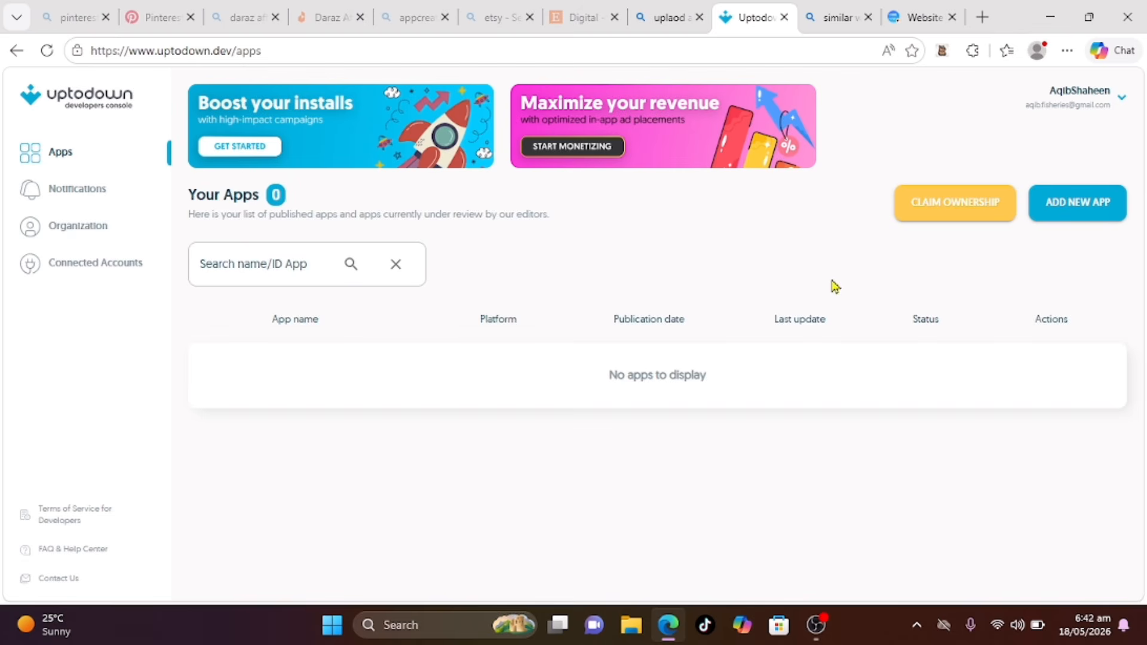
Step: Begin adding a new Android app and rename the downloaded APK in the Downloads folder as Drift Boss.apk
{"action": "left_click", "coordinate": [1097, 207]}
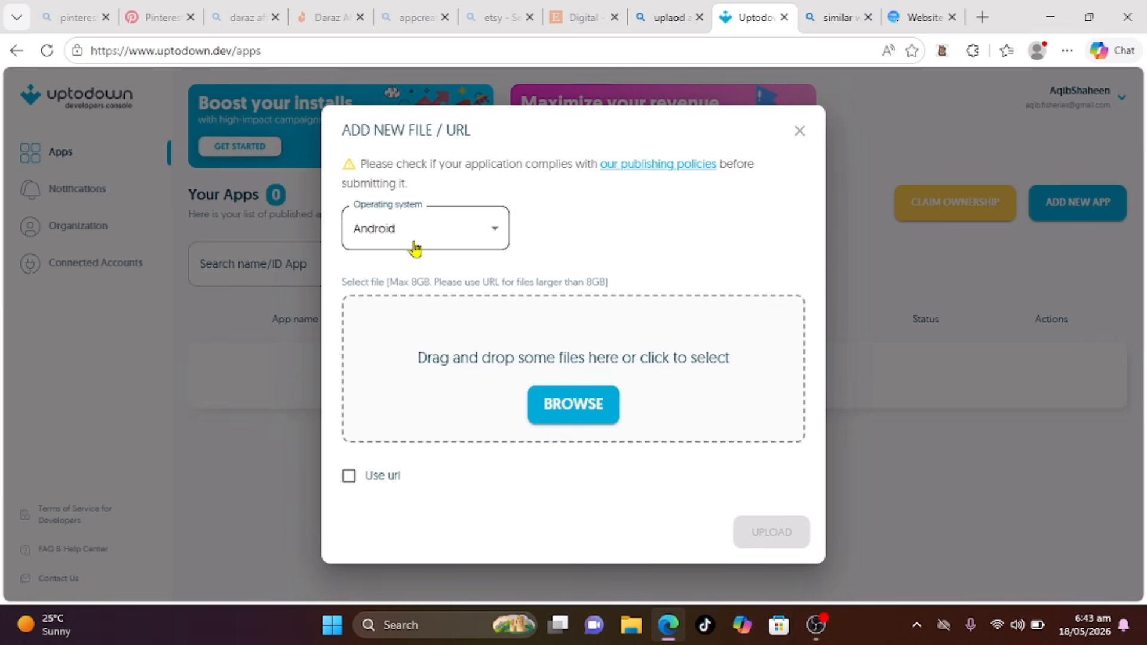
{"action": "left_click", "coordinate": [555, 404]}
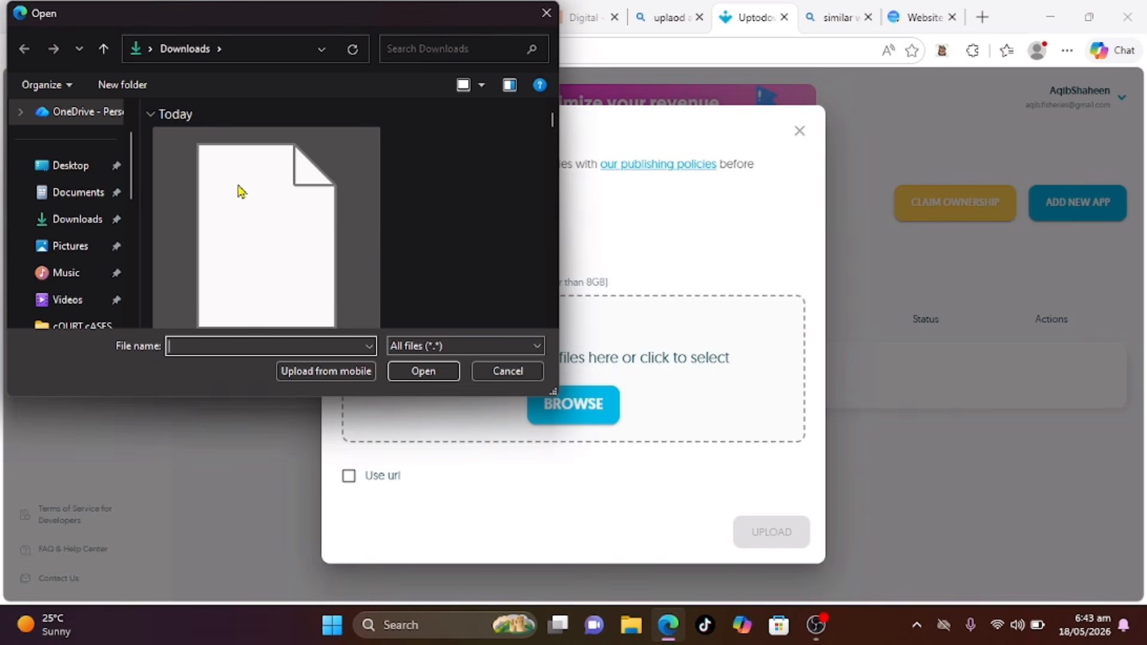
{"action": "double_click", "coordinate": [239, 190]}
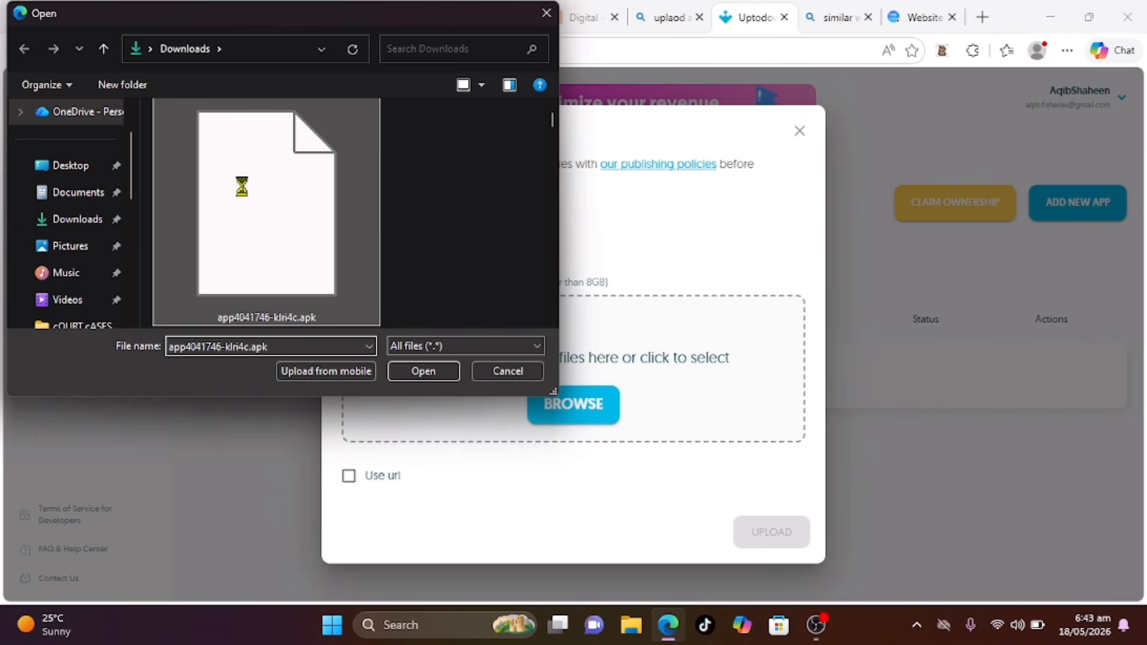
{"action": "right_click", "coordinate": [241, 186]}
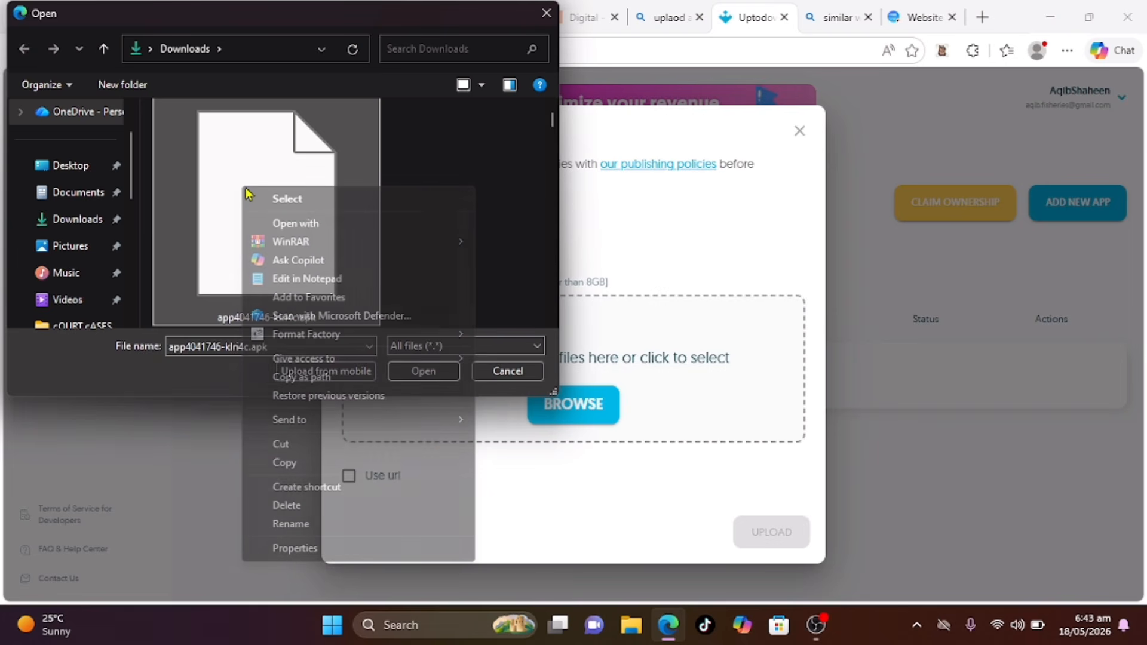
{"action": "left_click", "coordinate": [309, 524]}
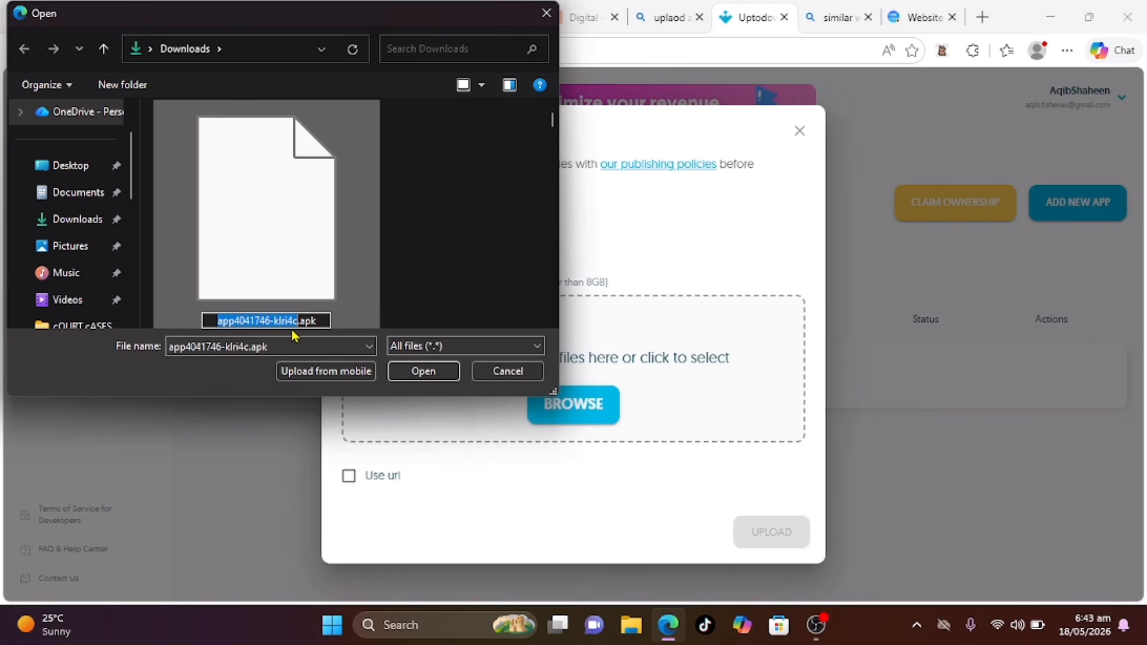
{"action": "type", "text": "Drift"}
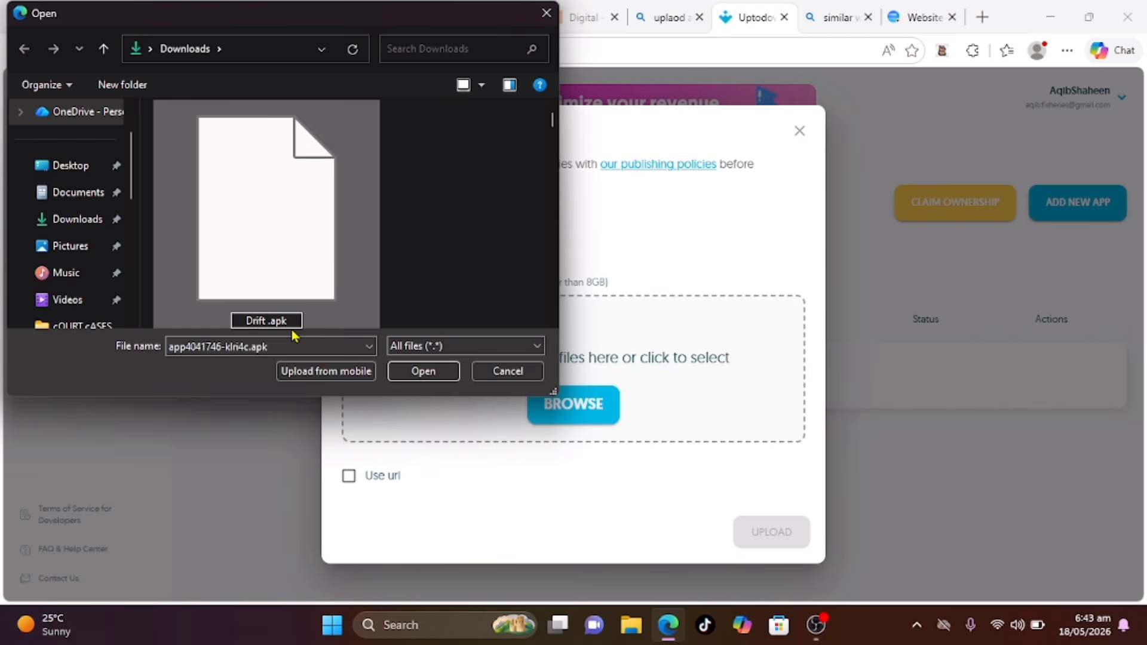
{"action": "type", "text": " Boss"}
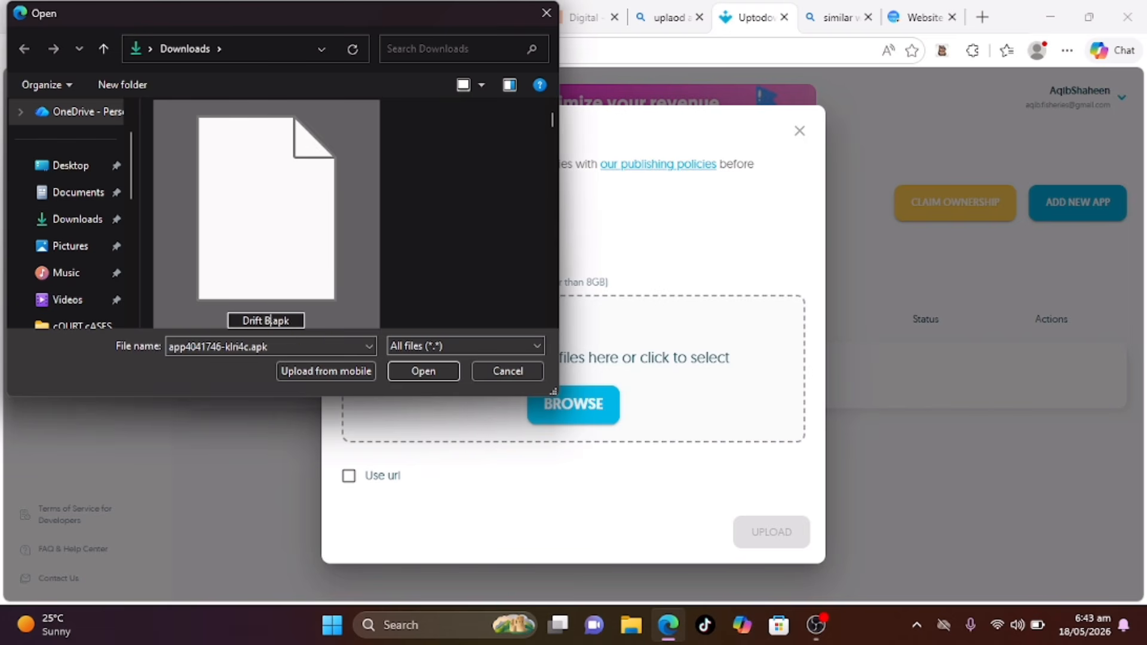
{"action": "key", "text": "Return"}
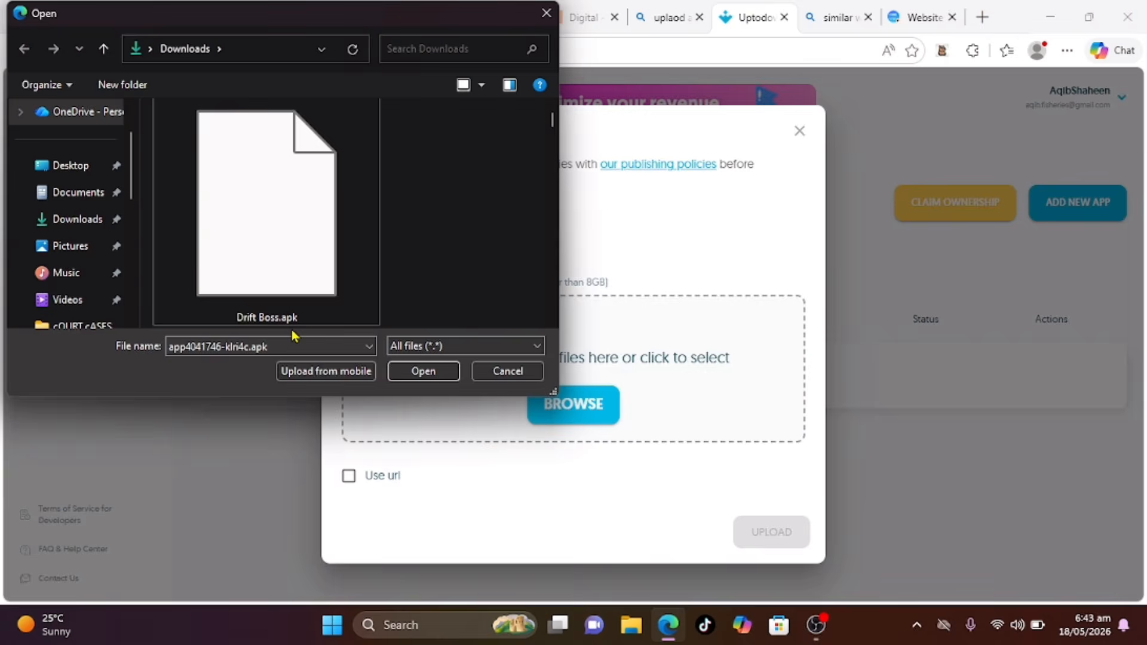
Step: Select Drift Boss.apk as the new app's file and upload it to Uptodown
{"action": "double_click", "coordinate": [314, 227]}
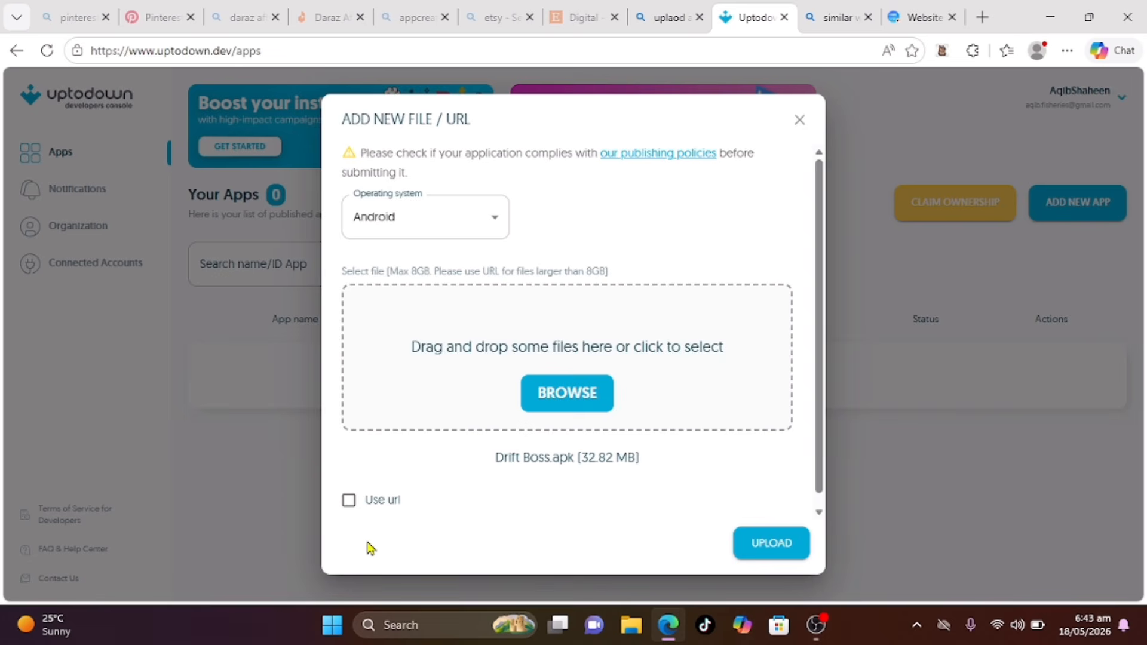
{"action": "left_click", "coordinate": [787, 554]}
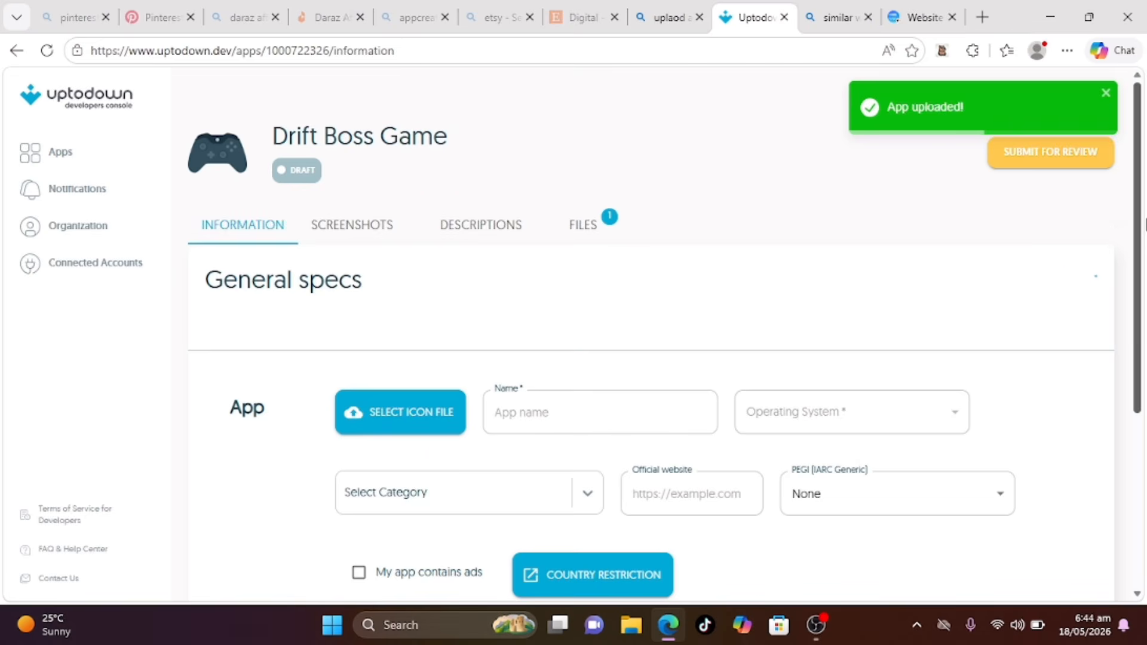
Step: Set the app's category to Racing in the general specs of Drift Boss Game
{"action": "left_click_drag", "start_coordinate": [1128, 246], "coordinate": [1131, 263]}
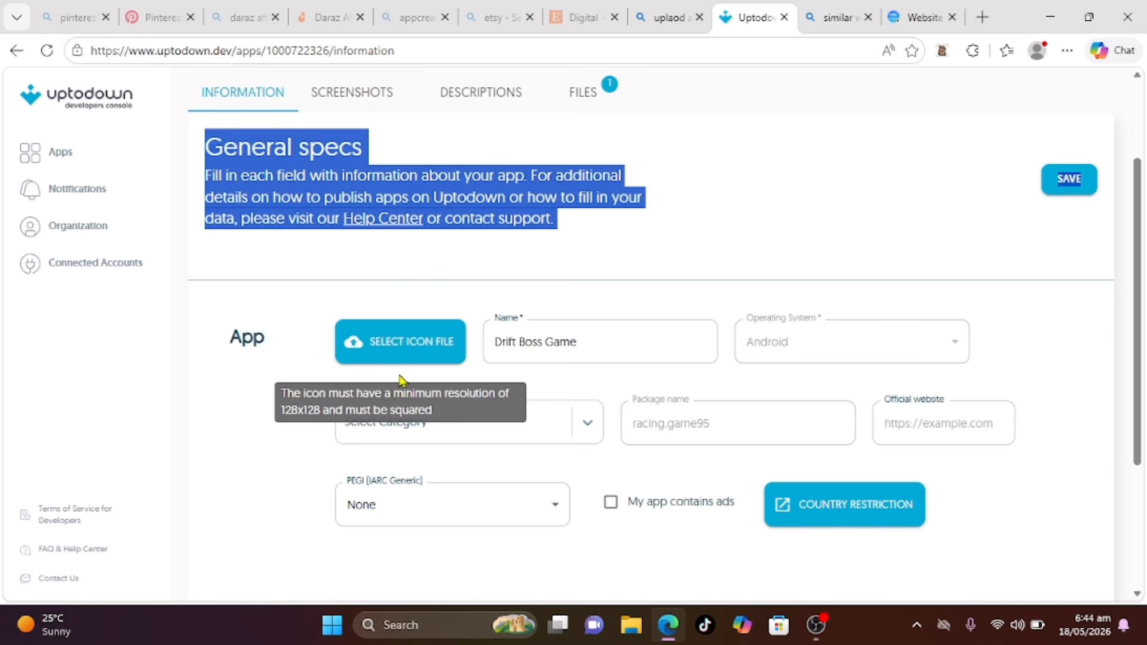
{"action": "left_click", "coordinate": [401, 377]}
{"action": "left_click", "coordinate": [393, 345]}
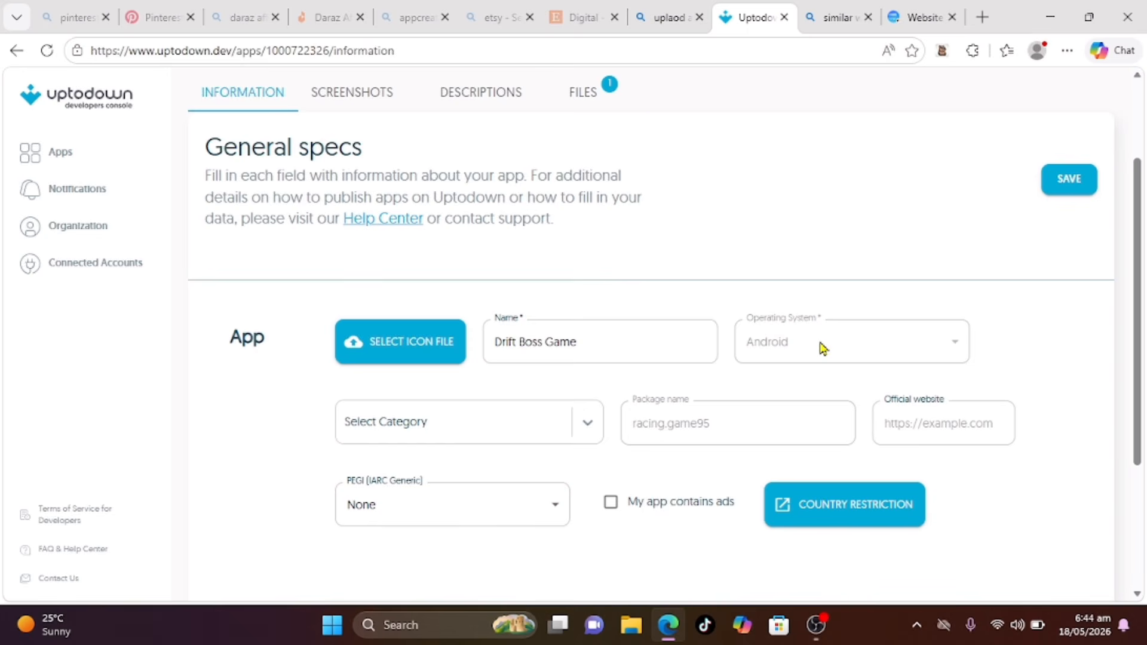
{"action": "left_click", "coordinate": [598, 434]}
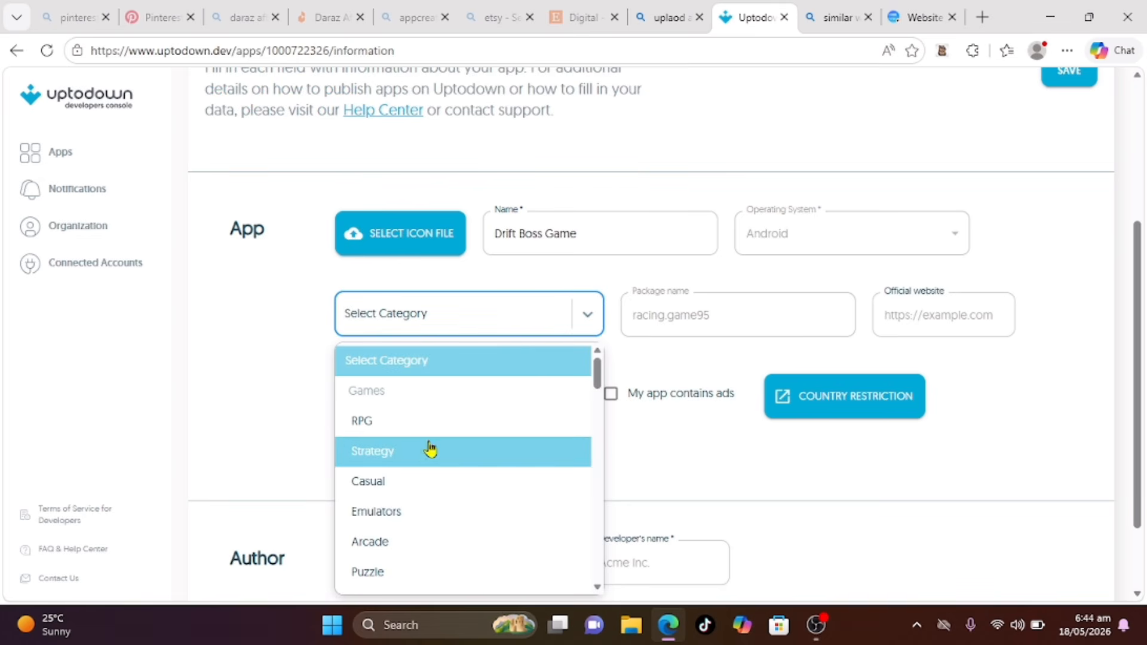
{"action": "type", "text": "rac"}
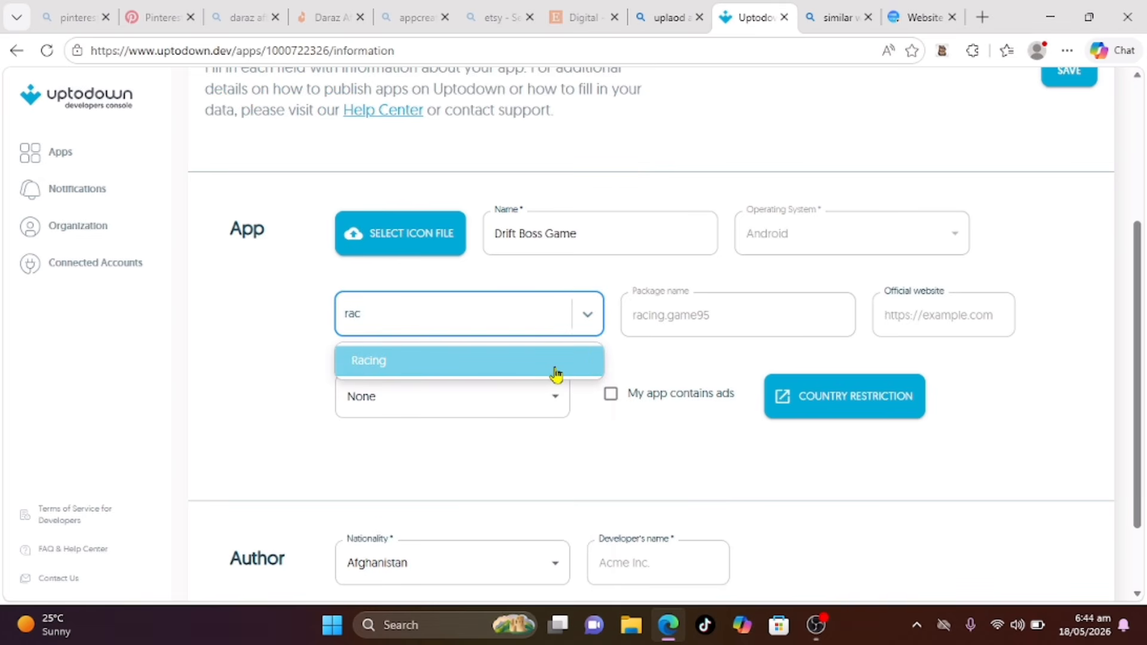
{"action": "left_click", "coordinate": [398, 359]}
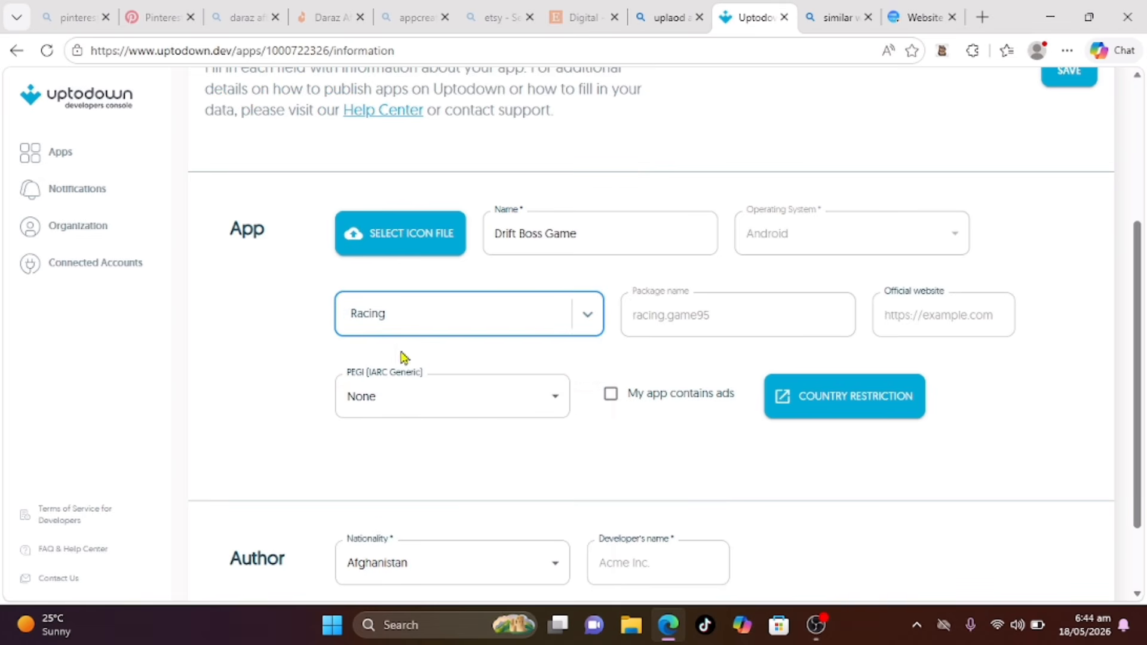
Step: Mark the app as containing ads and set the author's nationality to Pakistan
{"action": "left_click", "coordinate": [952, 325]}
{"action": "left_click", "coordinate": [976, 393]}
{"action": "left_click", "coordinate": [609, 395]}
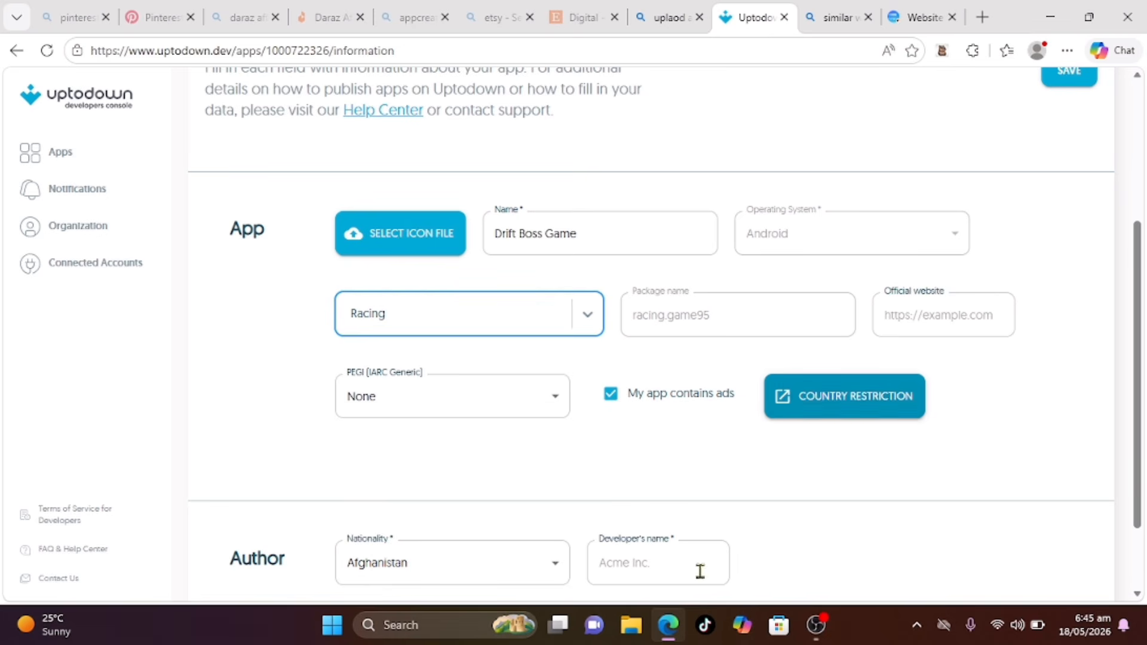
{"action": "left_click", "coordinate": [522, 559]}
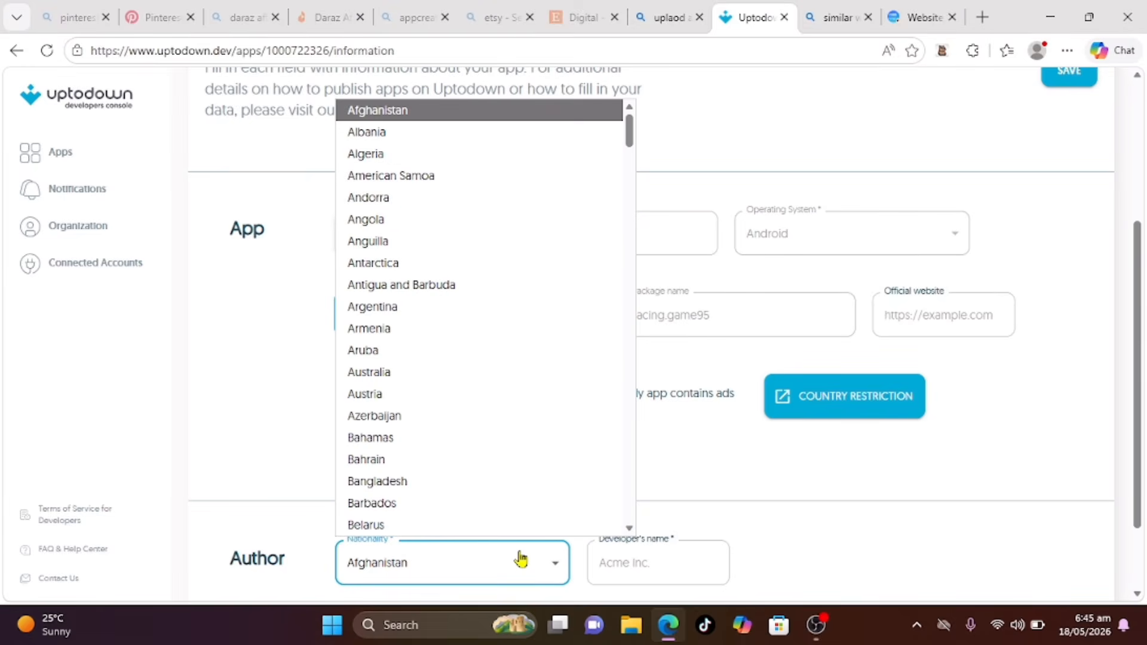
{"action": "key", "text": "p"}
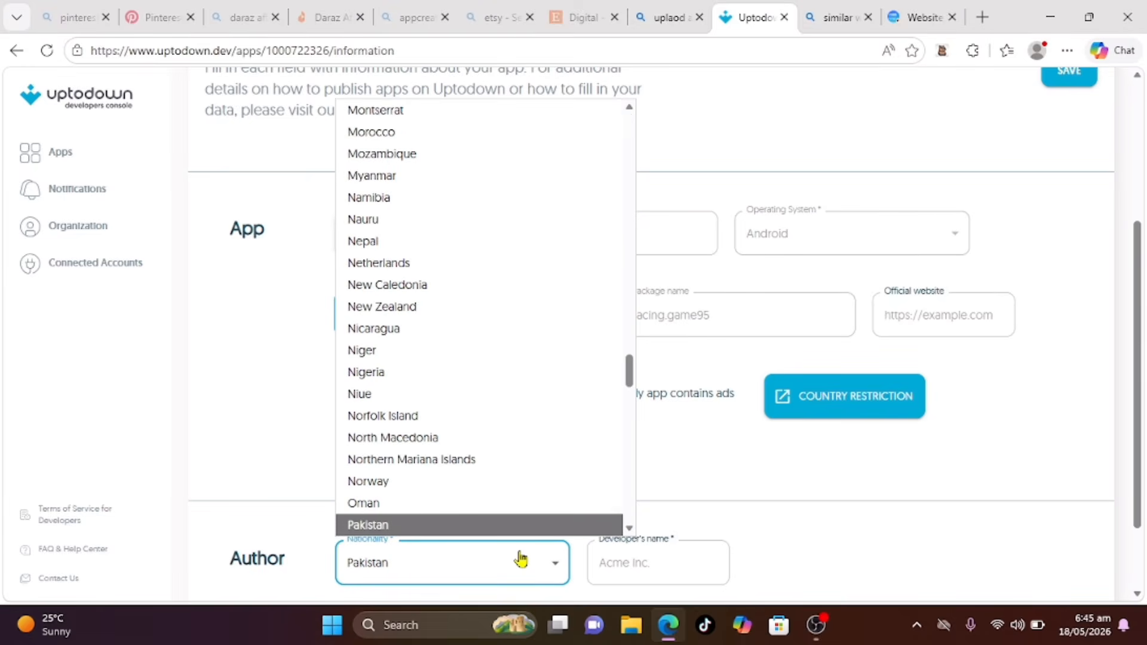
{"action": "left_click", "coordinate": [440, 525]}
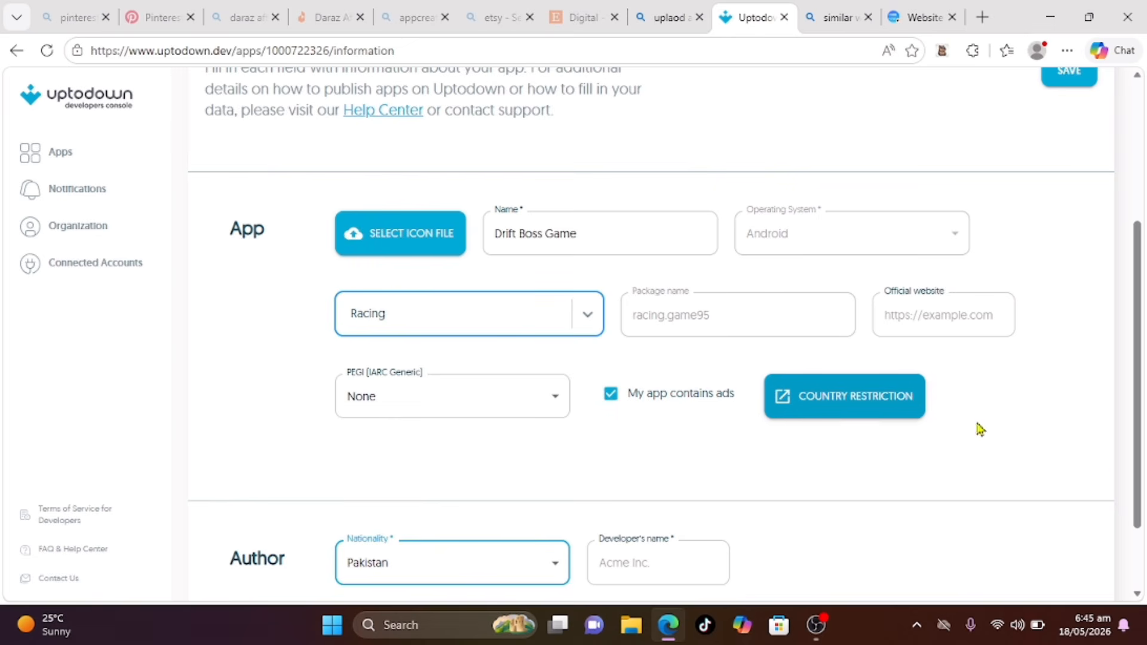
Step: Set the PEGI age rating to Everyone and save the app information
{"action": "left_click_drag", "start_coordinate": [1140, 470], "coordinate": [1143, 525]}
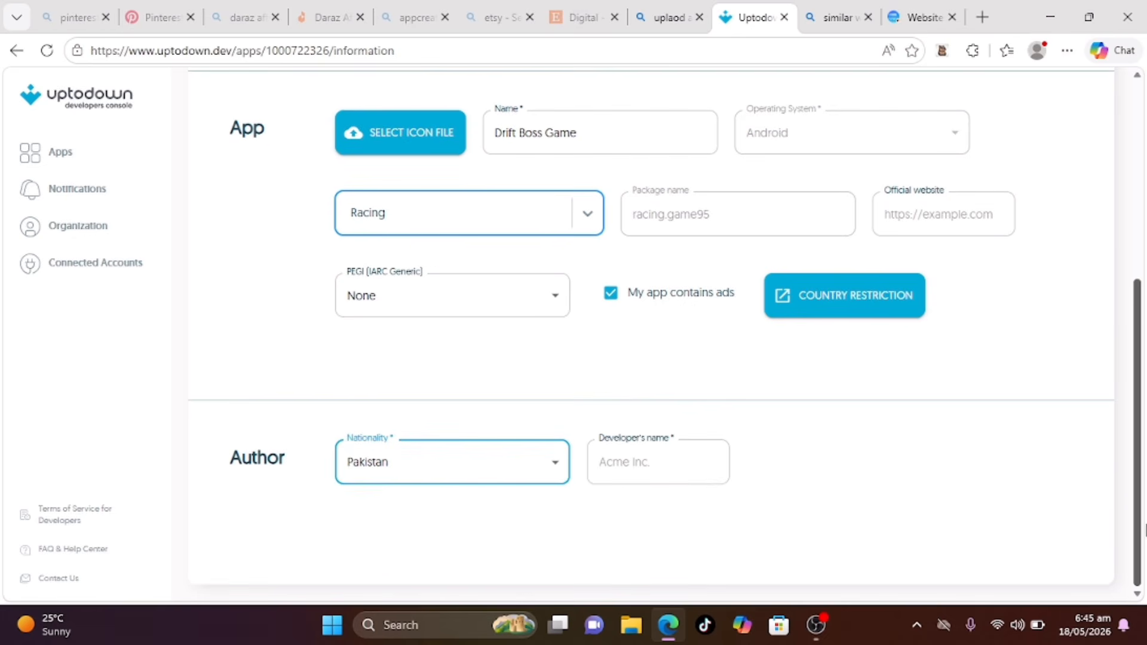
{"action": "left_click", "coordinate": [452, 297]}
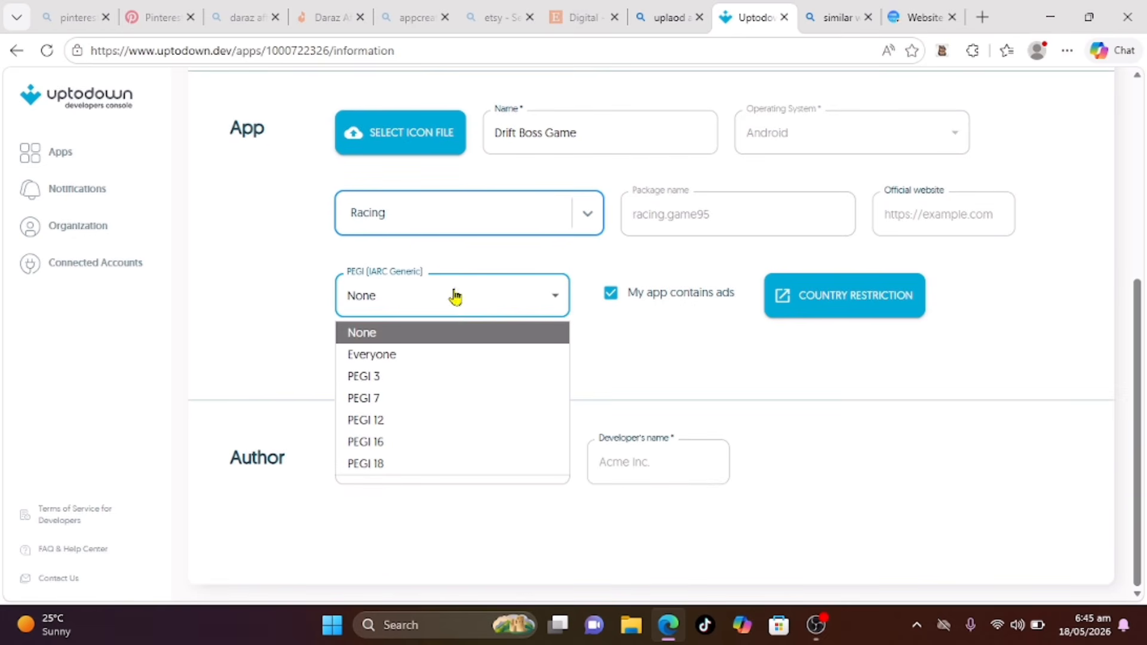
{"action": "left_click", "coordinate": [432, 356]}
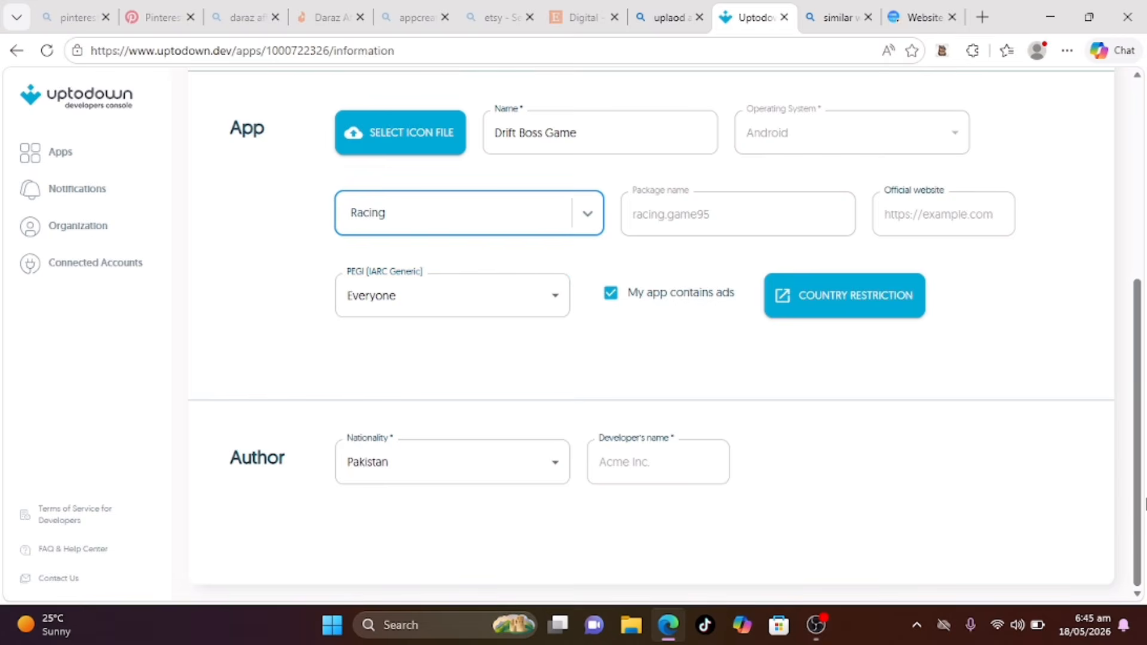
{"action": "scroll", "coordinate": [1063, 179], "scroll_direction": "up", "scroll_amount": 3}
{"action": "left_click", "coordinate": [1064, 159]}
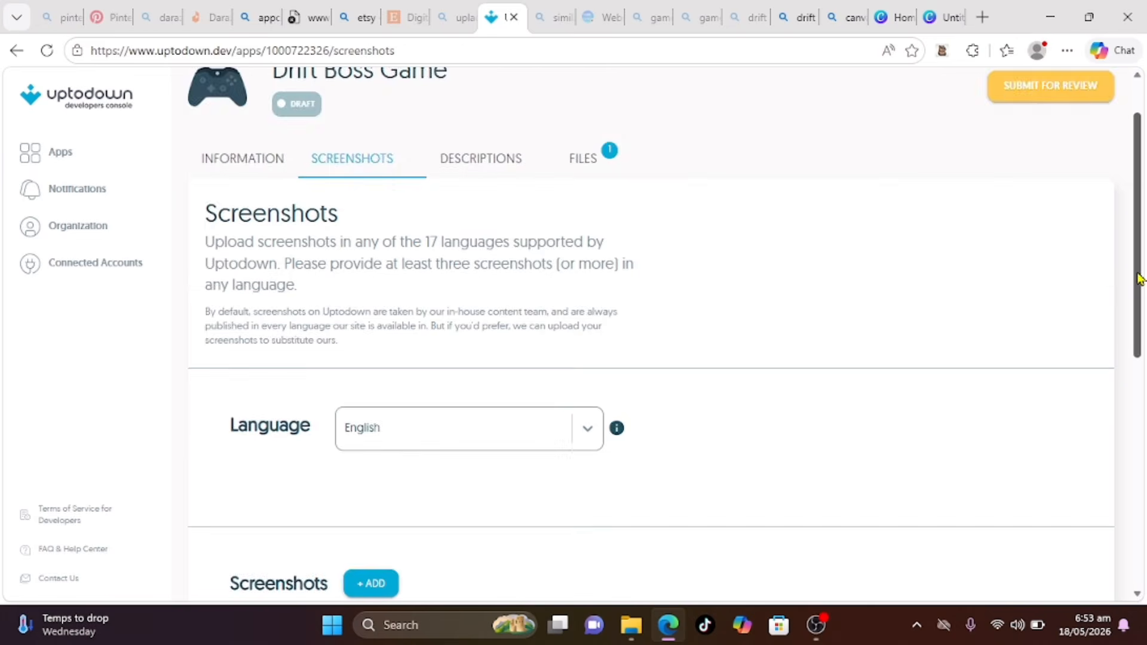
Step: Try to upload the Drift Boss image from the Downloads folder as an English screenshot of the app
{"action": "scroll", "coordinate": [1138, 370], "scroll_direction": "down", "scroll_amount": 5}
{"action": "scroll", "coordinate": [1121, 210], "scroll_direction": "up", "scroll_amount": 6}
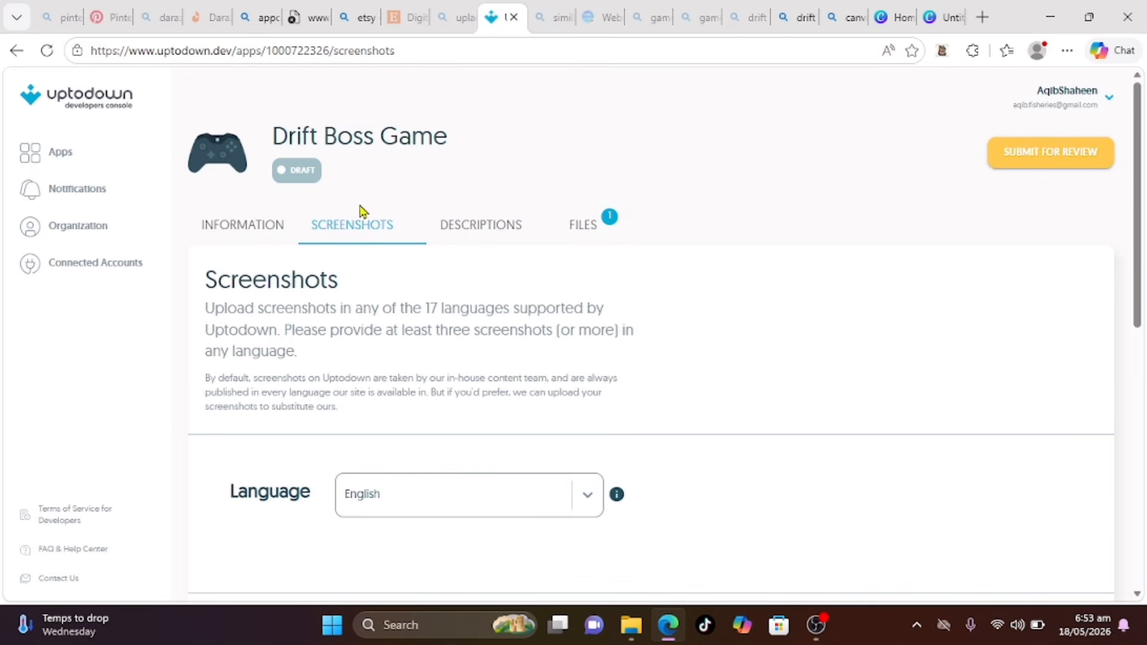
{"action": "scroll", "coordinate": [1143, 323], "scroll_direction": "down", "scroll_amount": 3}
{"action": "scroll", "coordinate": [1143, 322], "scroll_direction": "down", "scroll_amount": 4}
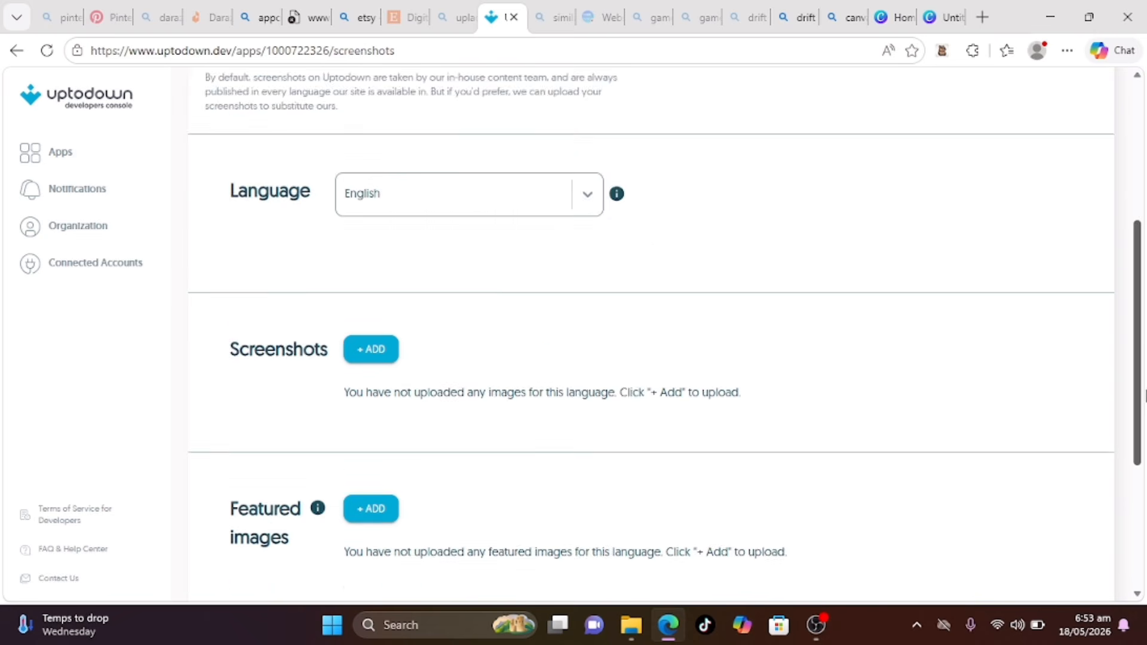
{"action": "left_click", "coordinate": [378, 270]}
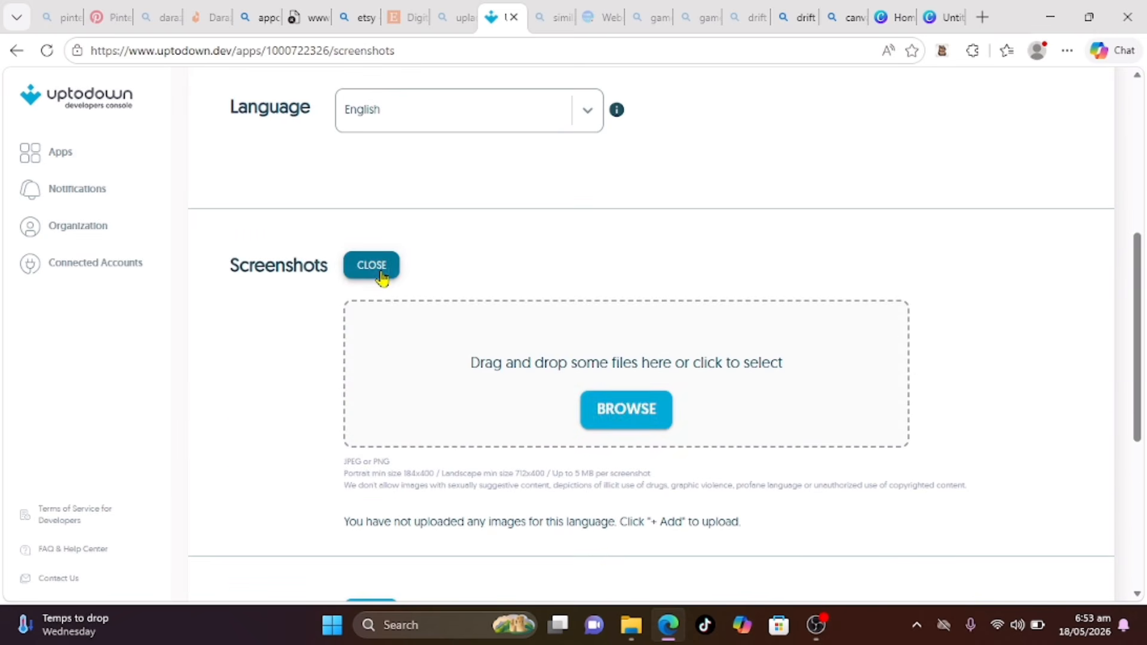
{"action": "left_click", "coordinate": [634, 419]}
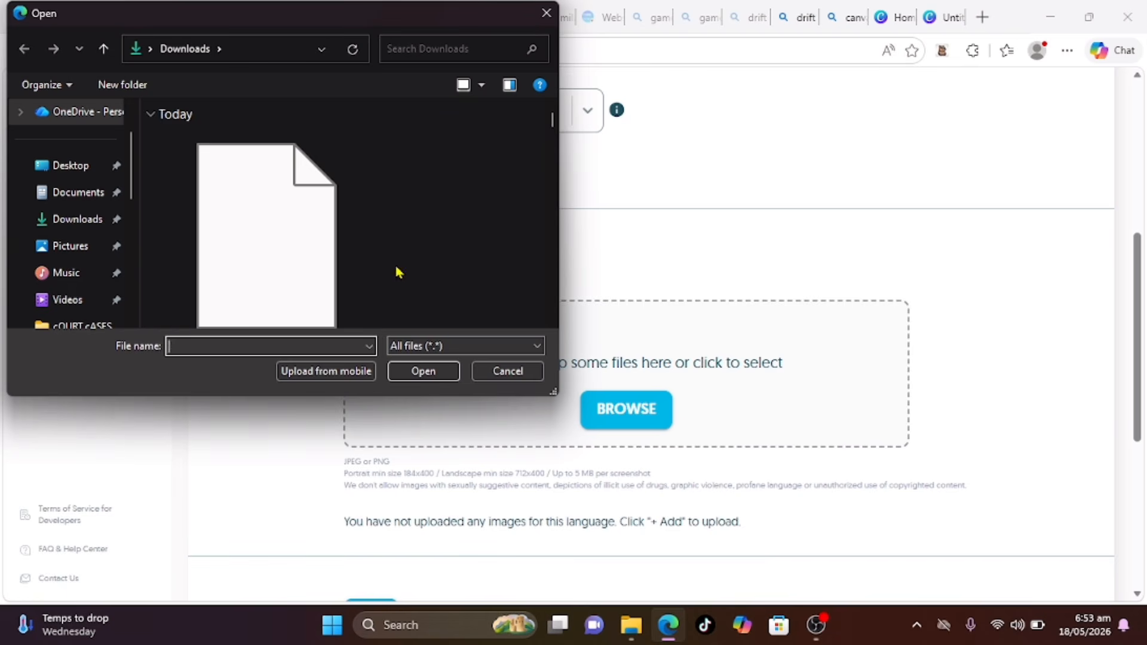
{"action": "left_click", "coordinate": [552, 323]}
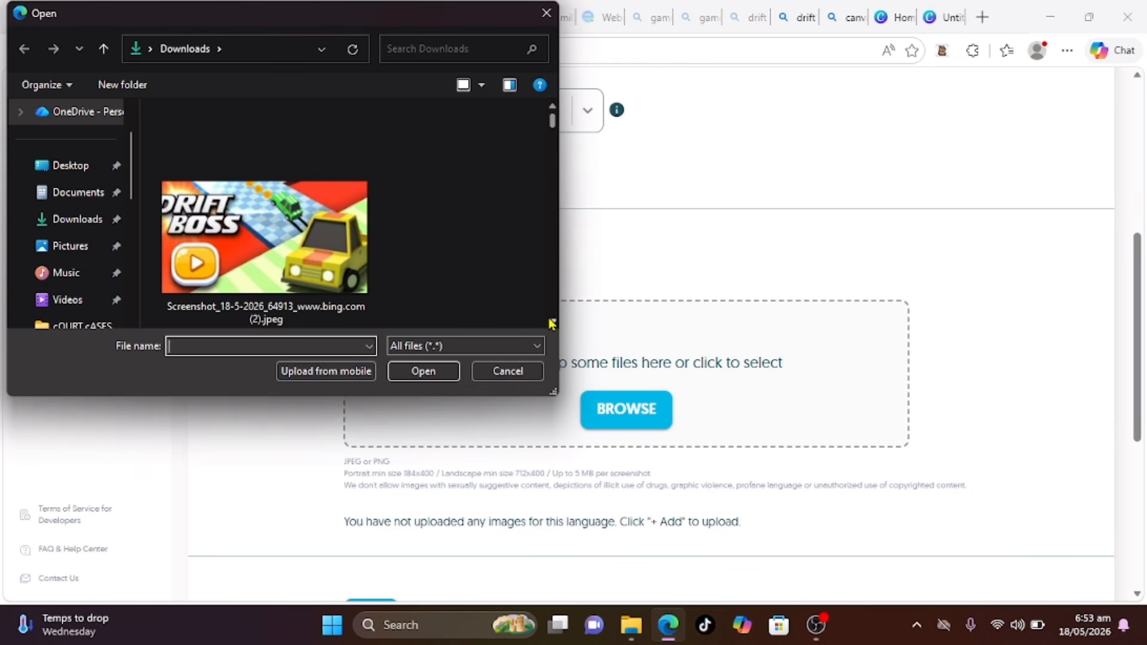
{"action": "double_click", "coordinate": [263, 227]}
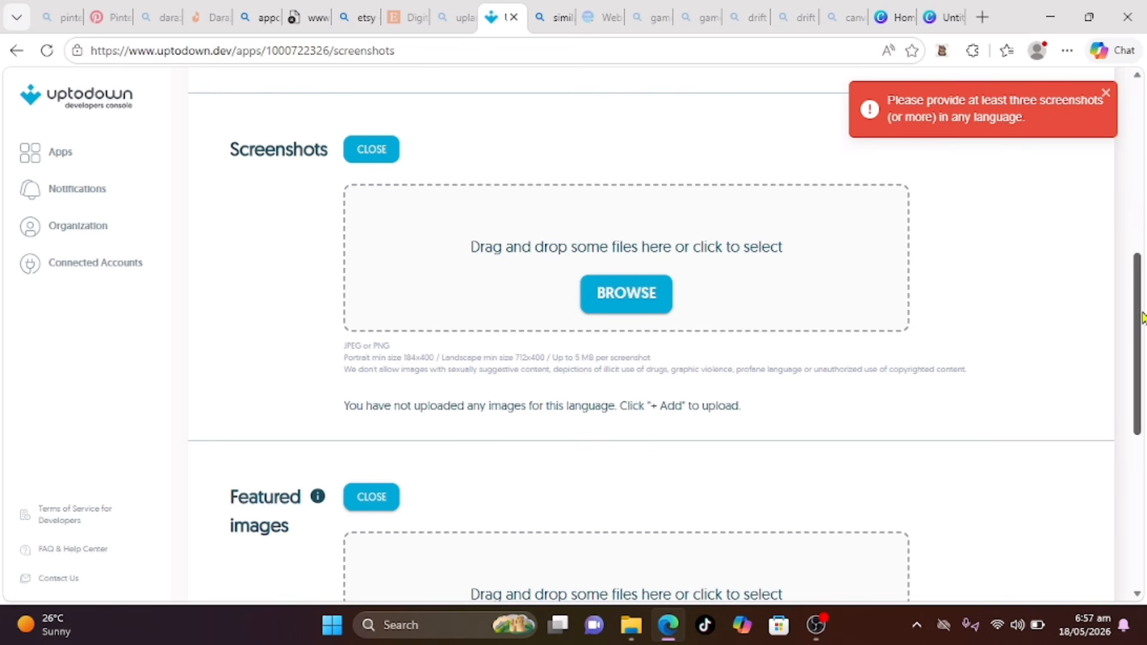
Step: Check the featured image size requirement, and in Canva create a custom-size design of 184 × 400 px
{"action": "scroll", "coordinate": [1143, 318], "scroll_direction": "down", "scroll_amount": 6}
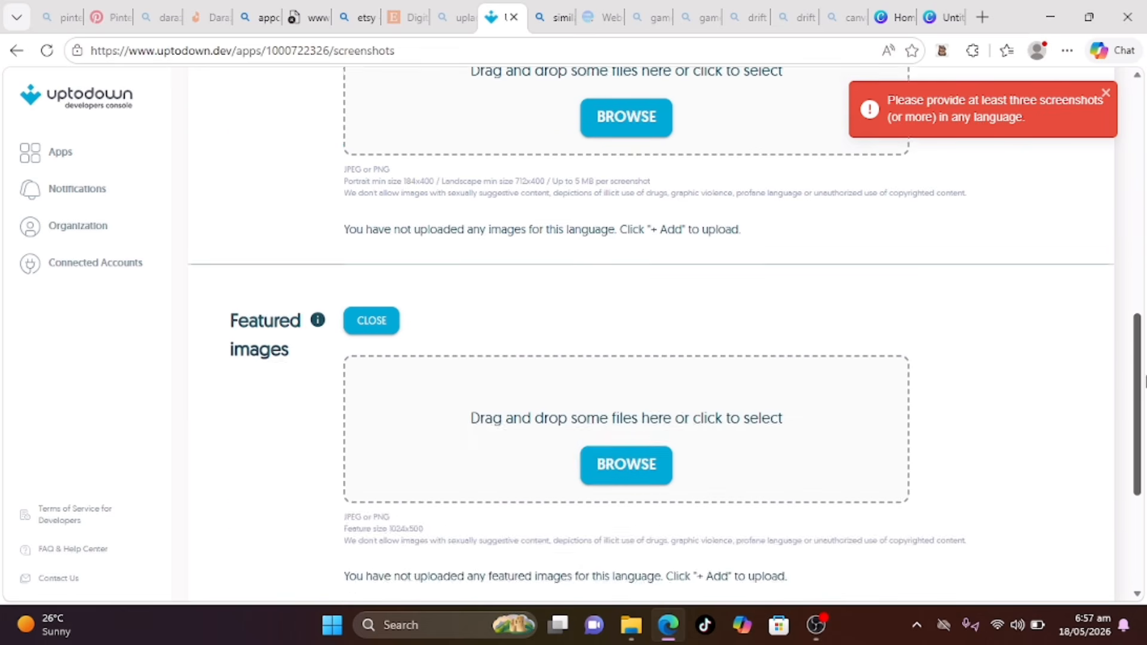
{"action": "left_click", "coordinate": [1105, 93]}
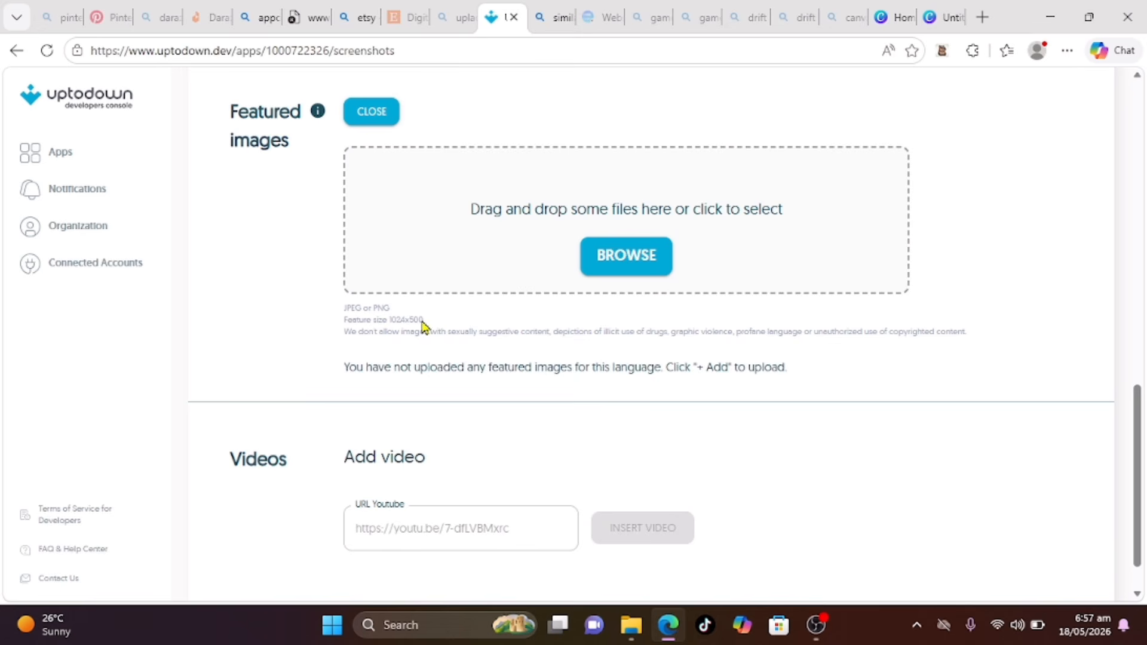
{"action": "left_click_drag", "start_coordinate": [423, 320], "coordinate": [389, 321]}
{"action": "left_click", "coordinate": [890, 27]}
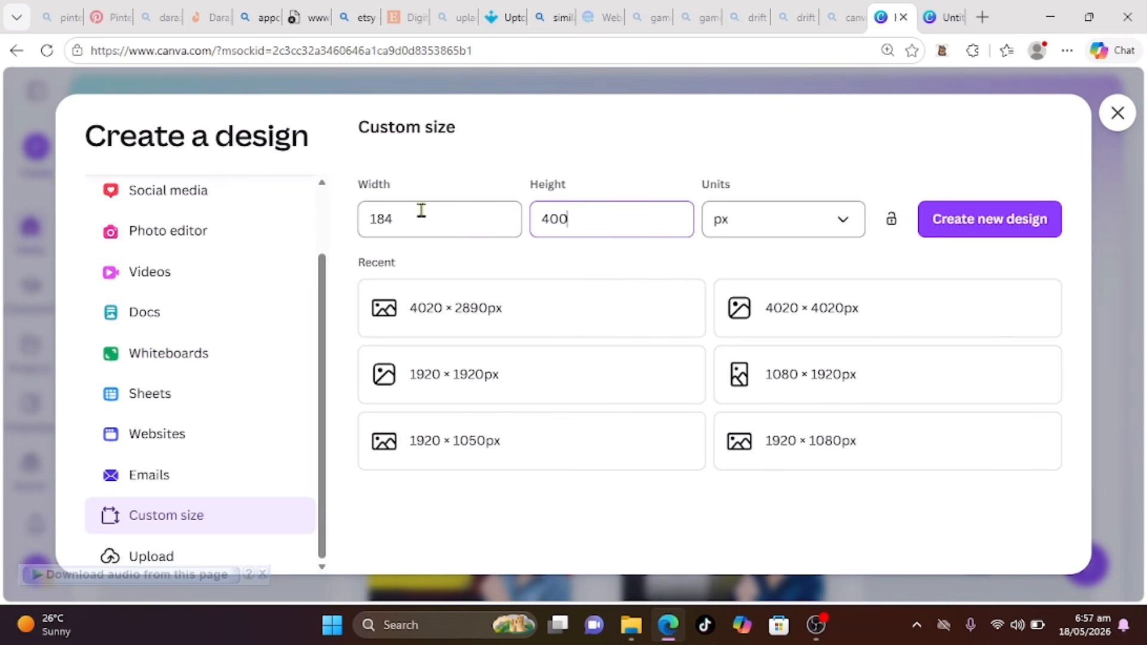
{"action": "left_click", "coordinate": [960, 220]}
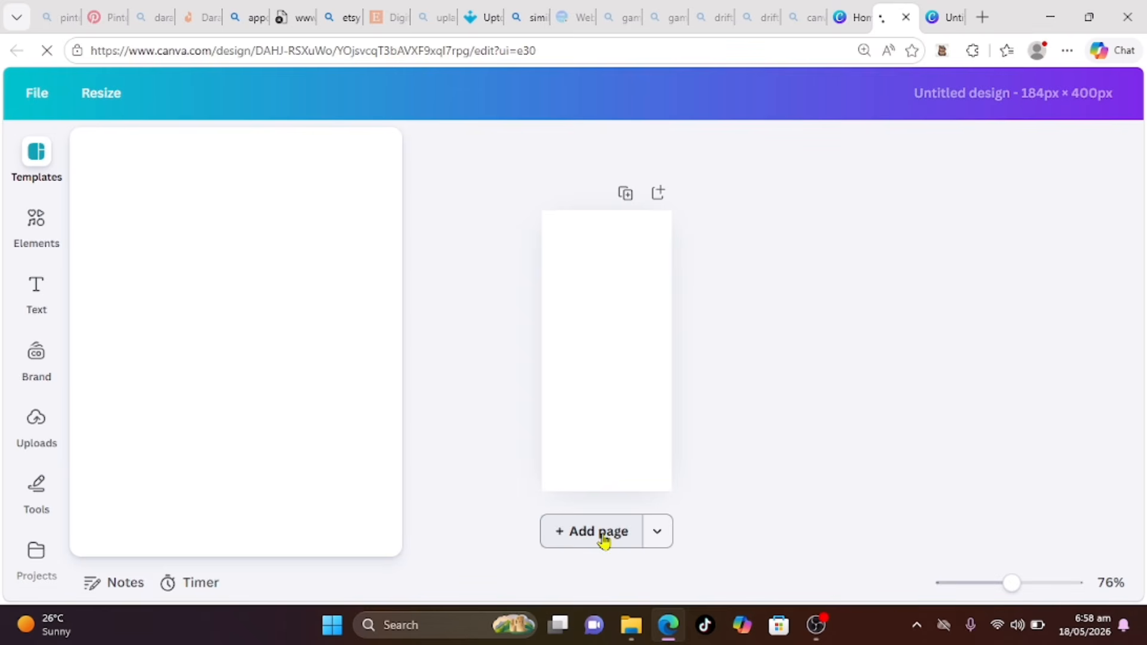
Step: Upload the Drift Boss image from the Downloads folder to Canva for the 184 × 400 px design
{"action": "left_click", "coordinate": [49, 416]}
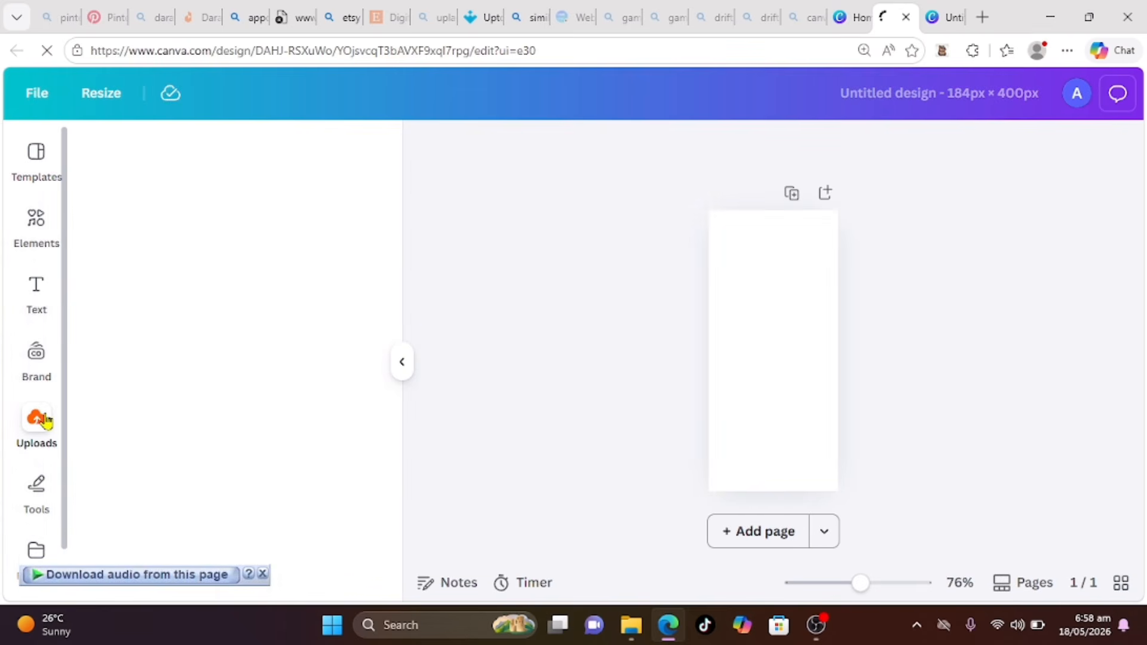
{"action": "left_click", "coordinate": [178, 188]}
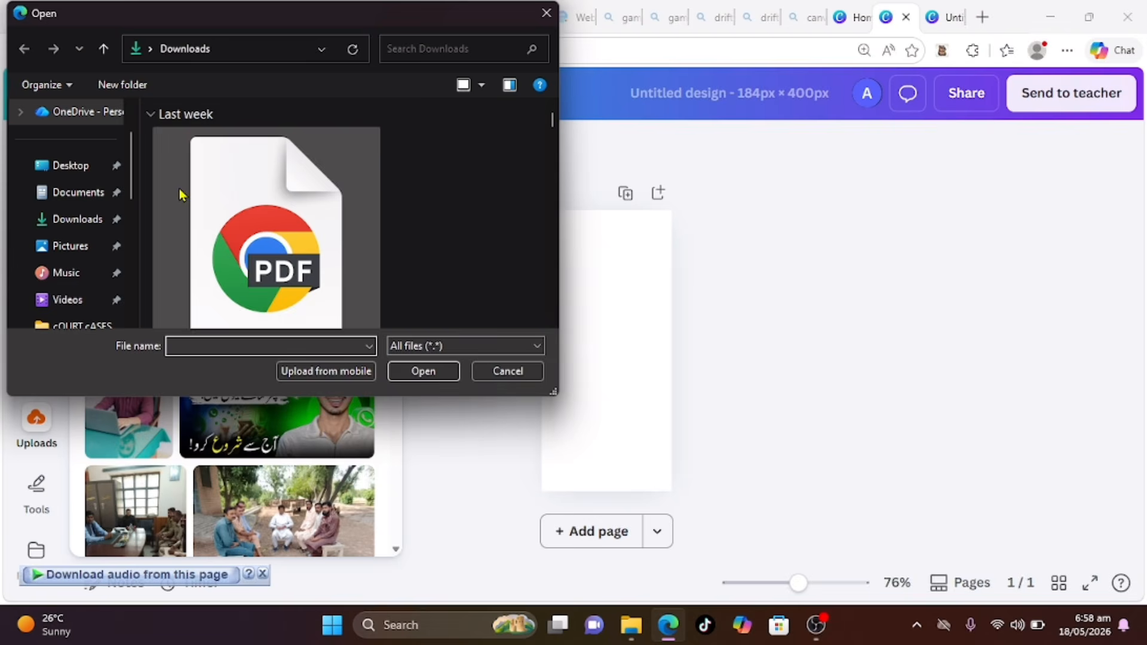
{"action": "left_click", "coordinate": [552, 327]}
{"action": "double_click", "coordinate": [308, 257]}
{"action": "left_click", "coordinate": [608, 394]}
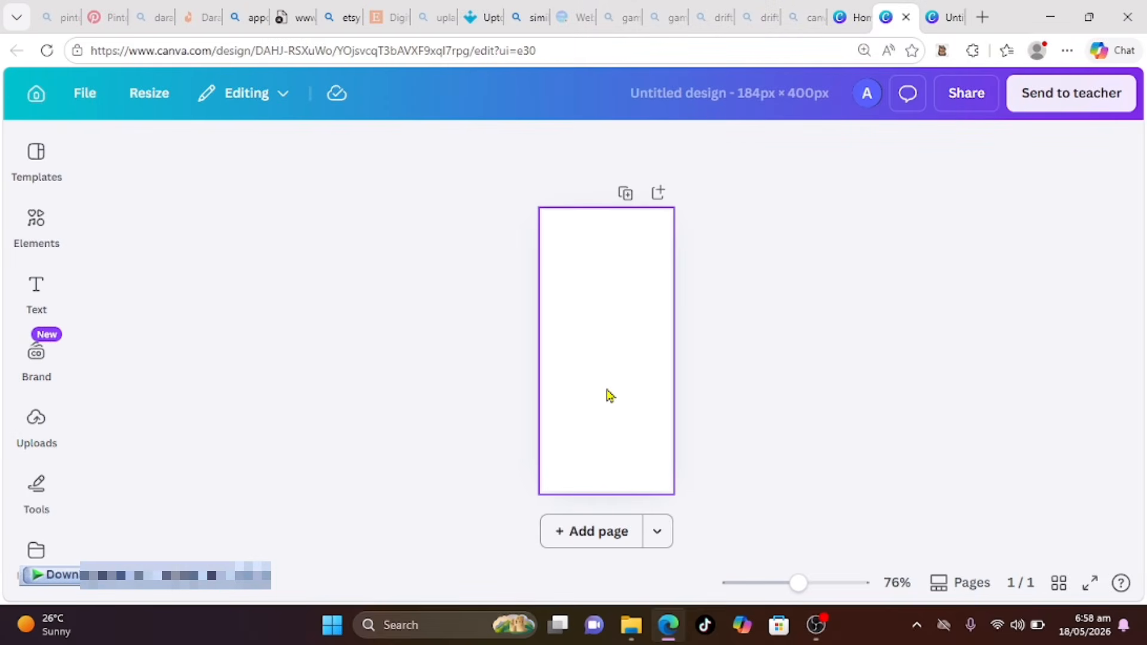
Step: Add a second and a third page and enlarge the Drift Boss image on page 3 until it covers the page
{"action": "left_click", "coordinate": [763, 537]}
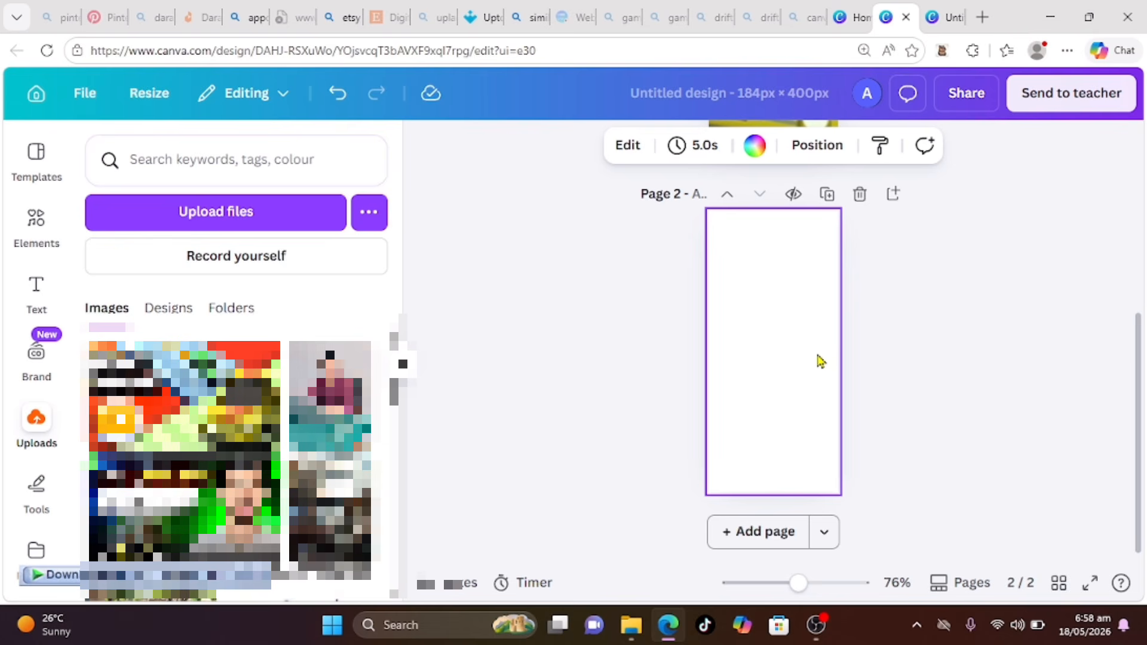
{"action": "left_click", "coordinate": [777, 531]}
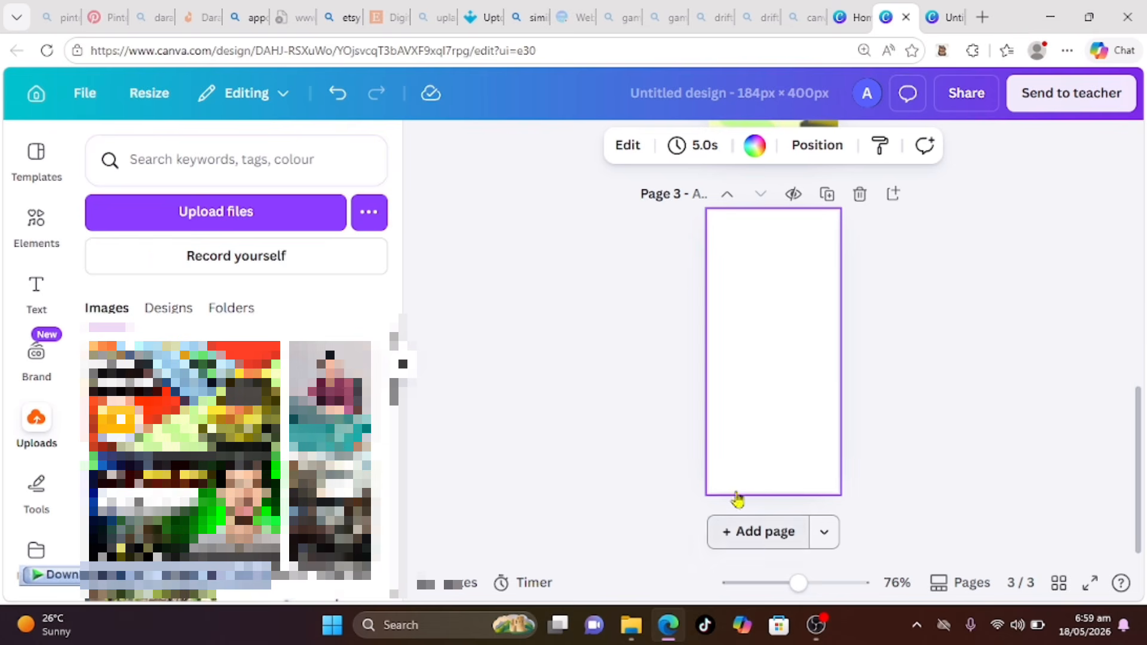
{"action": "left_click_drag", "start_coordinate": [743, 330], "coordinate": [562, 126]}
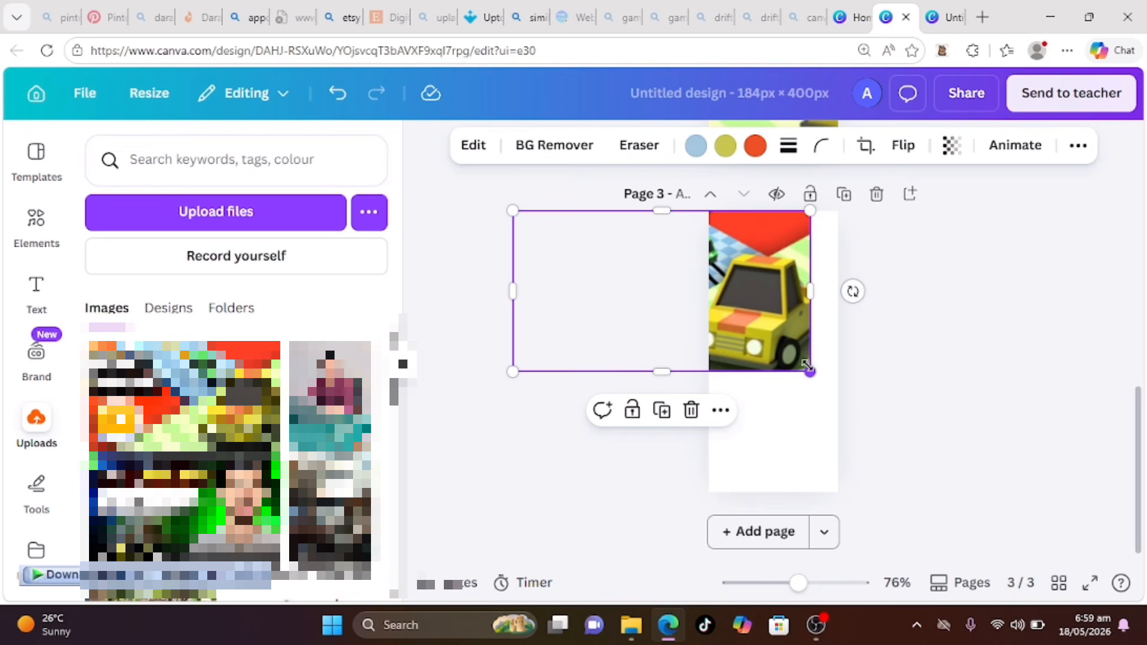
{"action": "left_click_drag", "start_coordinate": [810, 370], "coordinate": [1041, 496]}
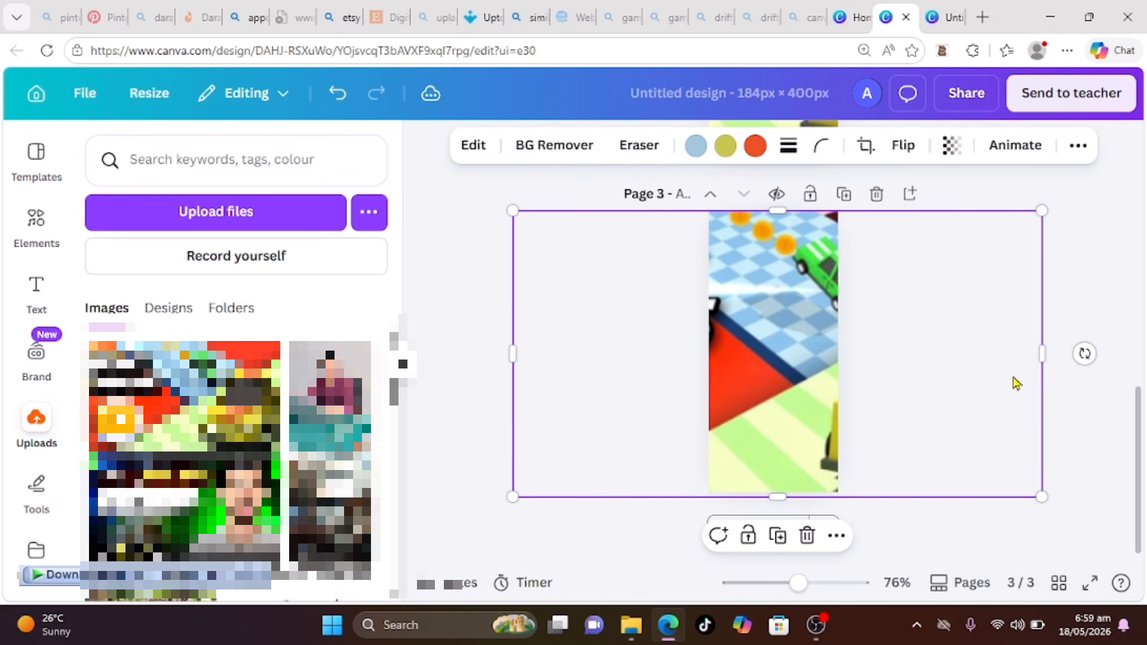
{"action": "left_click", "coordinate": [1033, 188]}
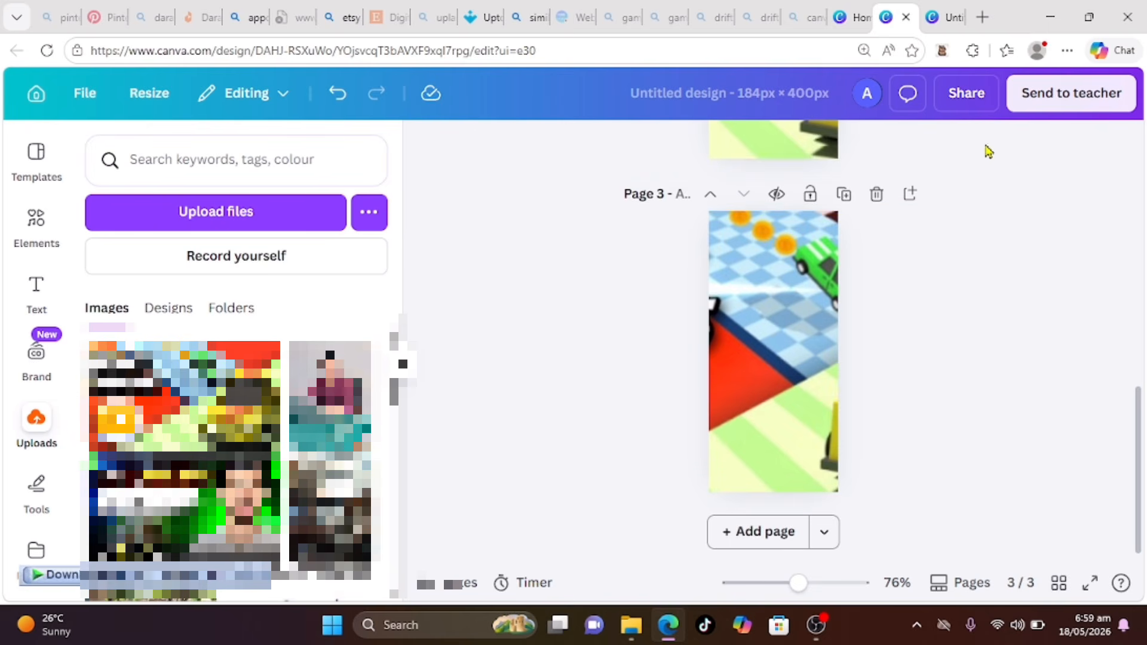
Step: Download pages 1–3 of the design as PNG images at 184 × 400 px
{"action": "left_click", "coordinate": [972, 97]}
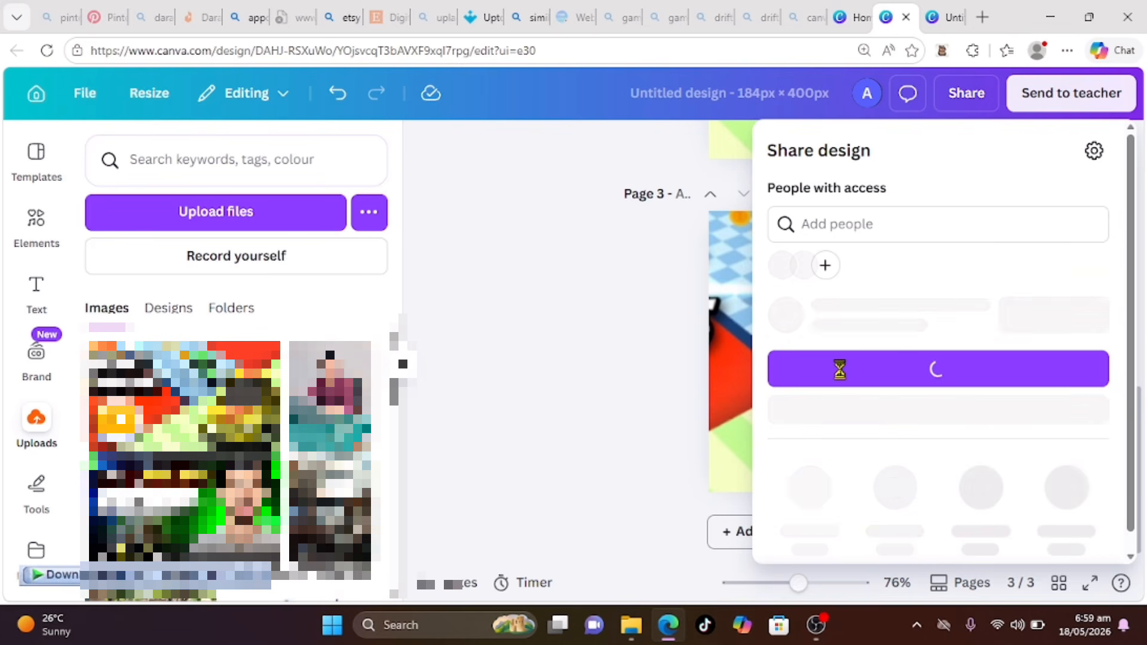
{"action": "left_click", "coordinate": [807, 524]}
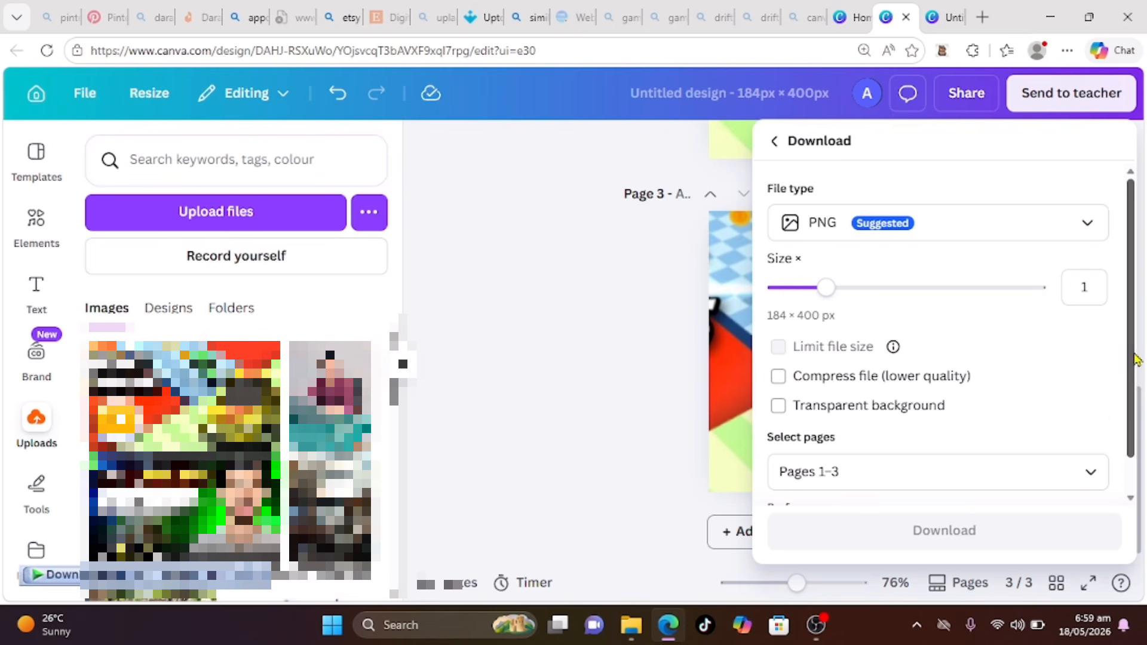
{"action": "left_click_drag", "start_coordinate": [1136, 359], "coordinate": [1101, 512]}
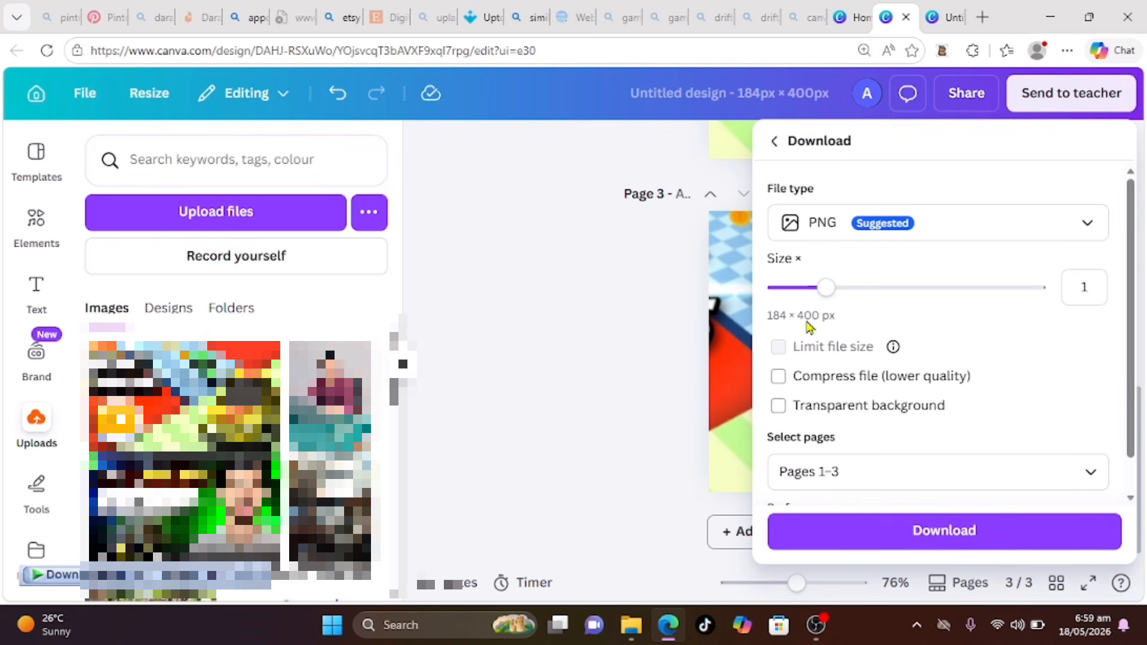
{"action": "left_click", "coordinate": [872, 540]}
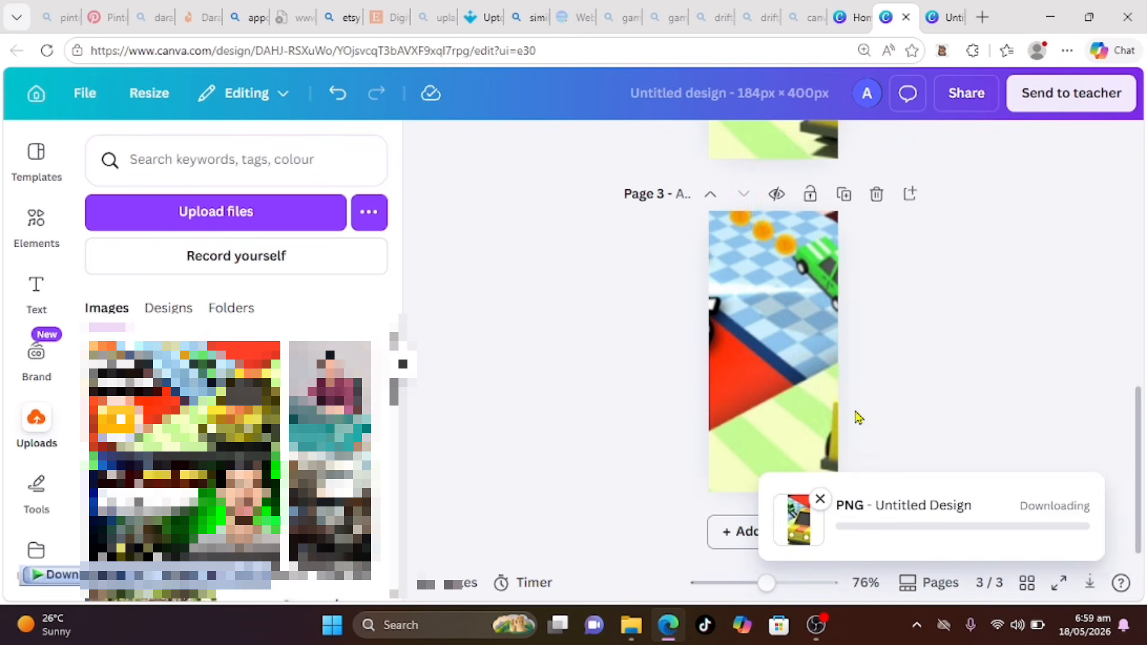
Step: Create a 1024 × 500 px Canva design to match Uptodown's featured image size and cover its page with the Drift Boss image
{"action": "left_click", "coordinate": [484, 18]}
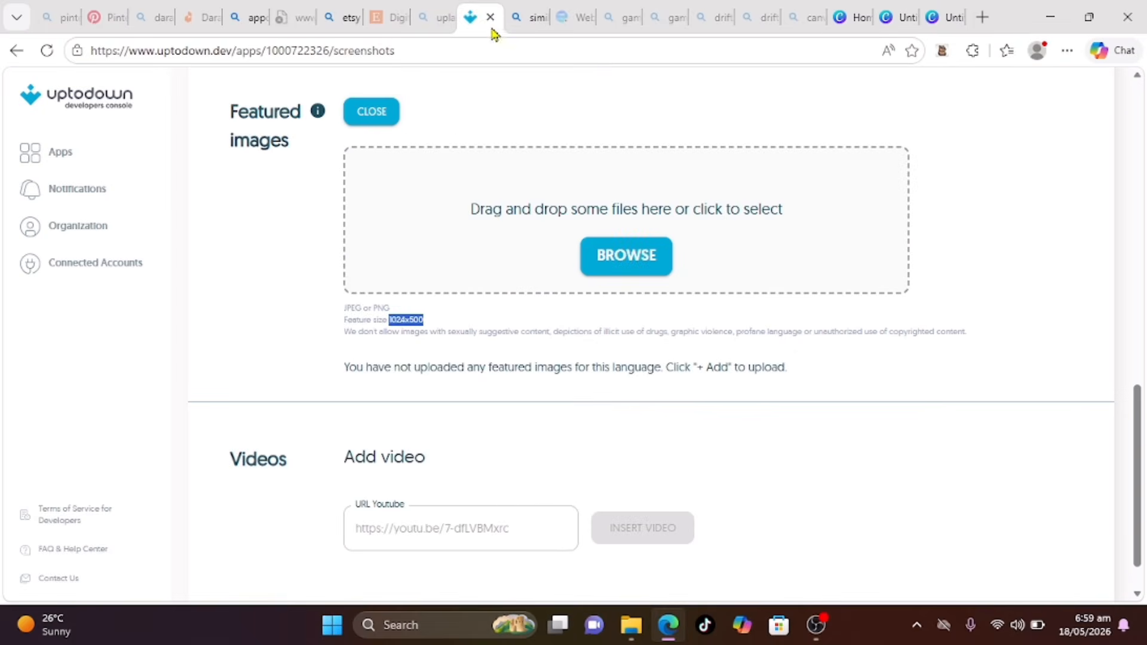
{"action": "left_click", "coordinate": [427, 324]}
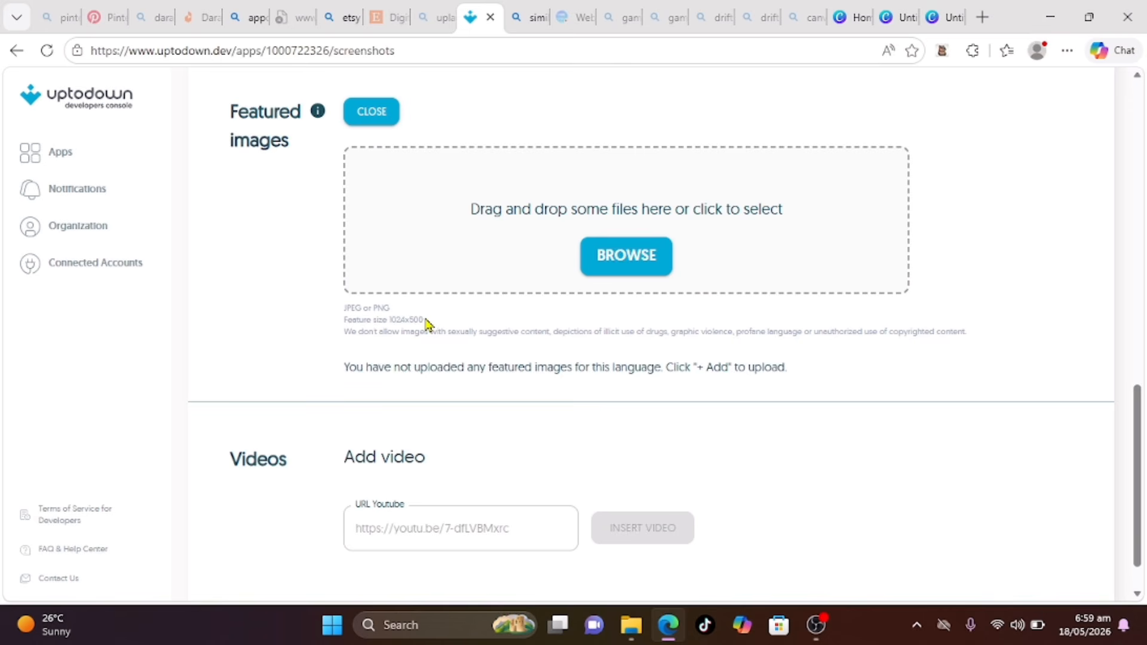
{"action": "left_click", "coordinate": [846, 17]}
{"action": "left_click", "coordinate": [1024, 218]}
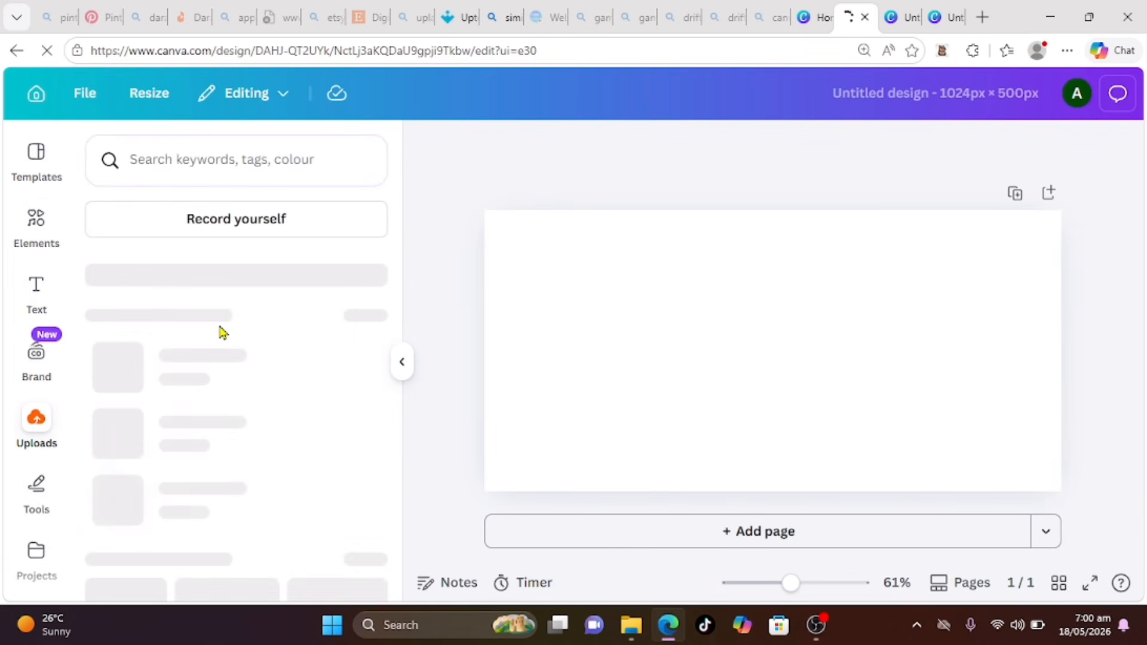
{"action": "scroll", "coordinate": [852, 454], "scroll_direction": "down", "scroll_amount": 1}
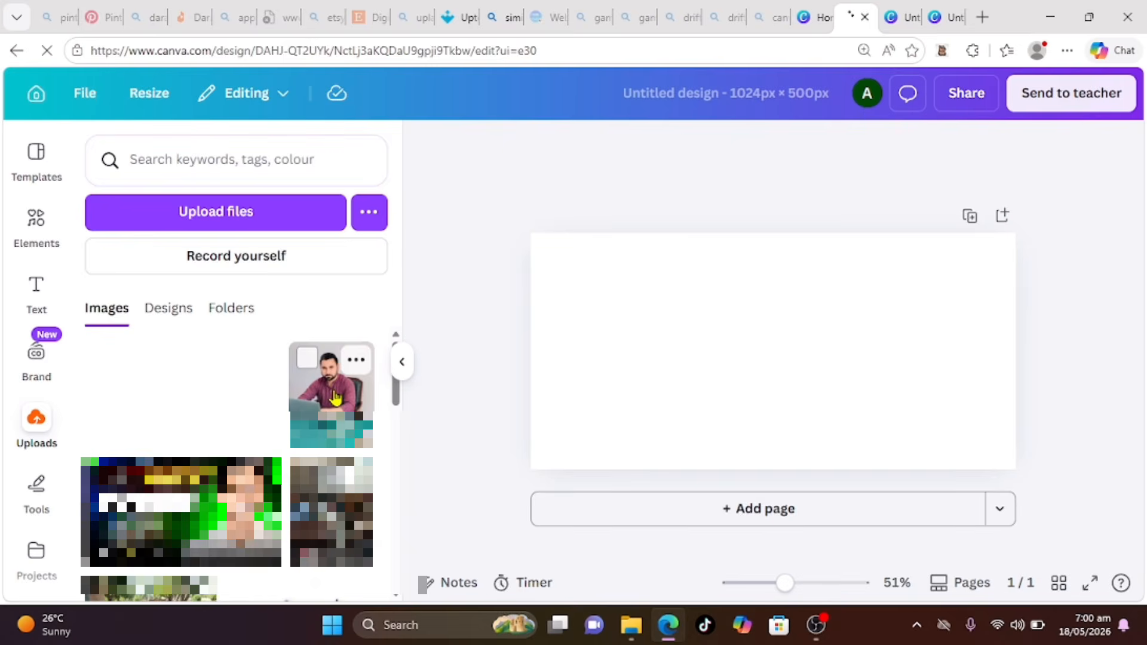
{"action": "left_click", "coordinate": [220, 395]}
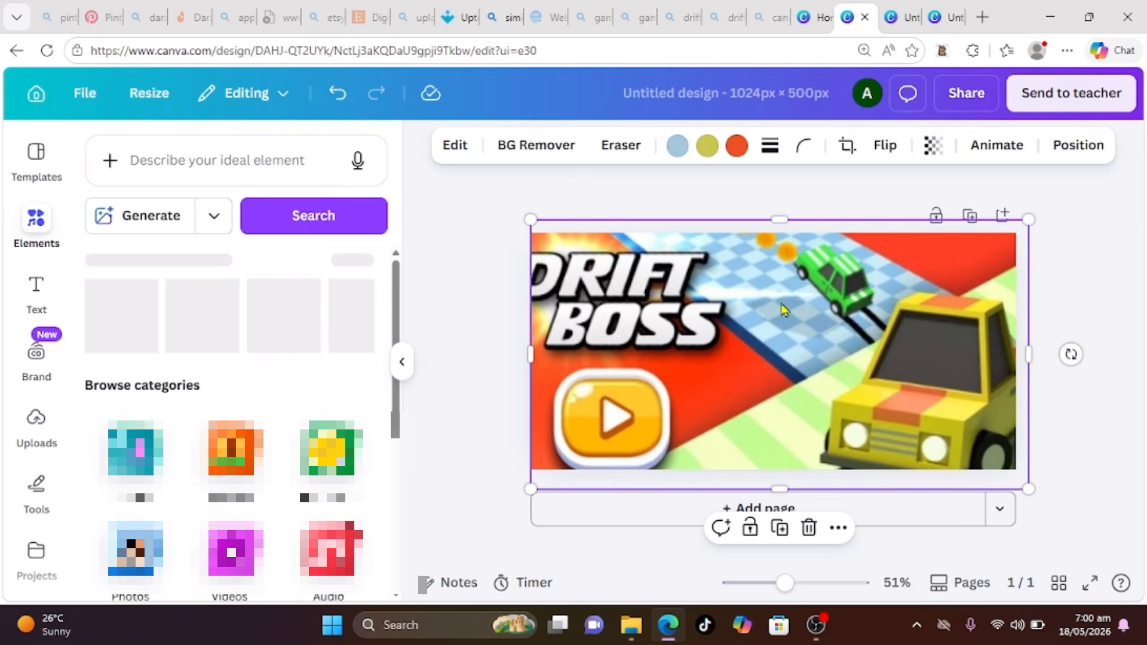
Step: Download the 1024 × 500 px Drift Boss design from Canva as a PNG at its original size
{"action": "left_click", "coordinate": [1114, 243]}
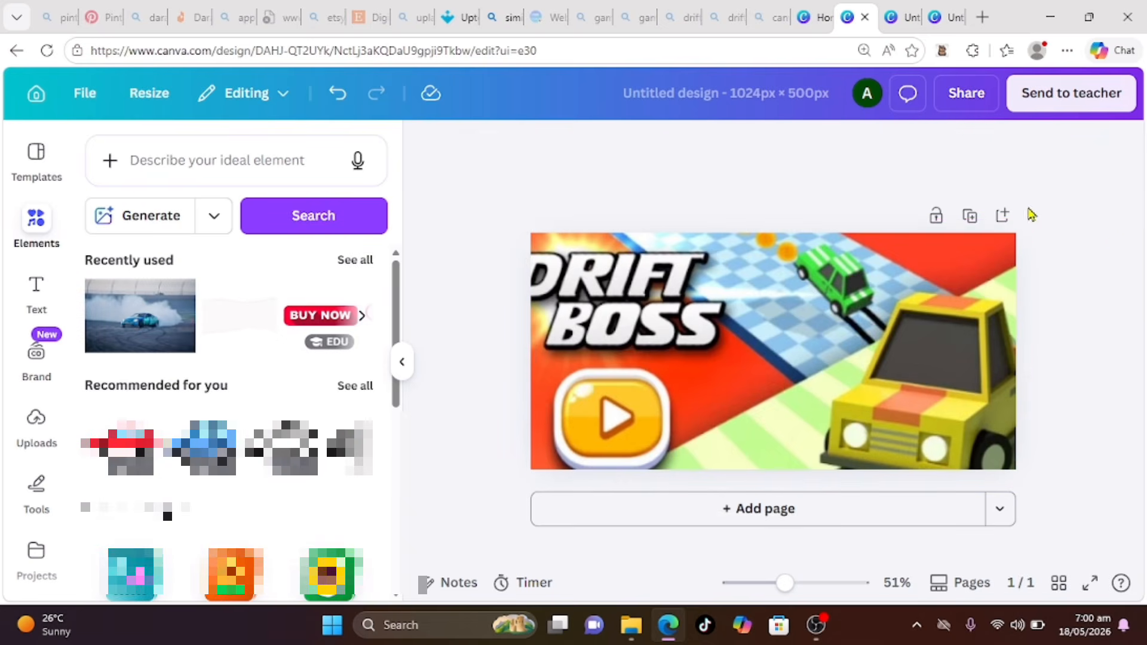
{"action": "left_click", "coordinate": [952, 96]}
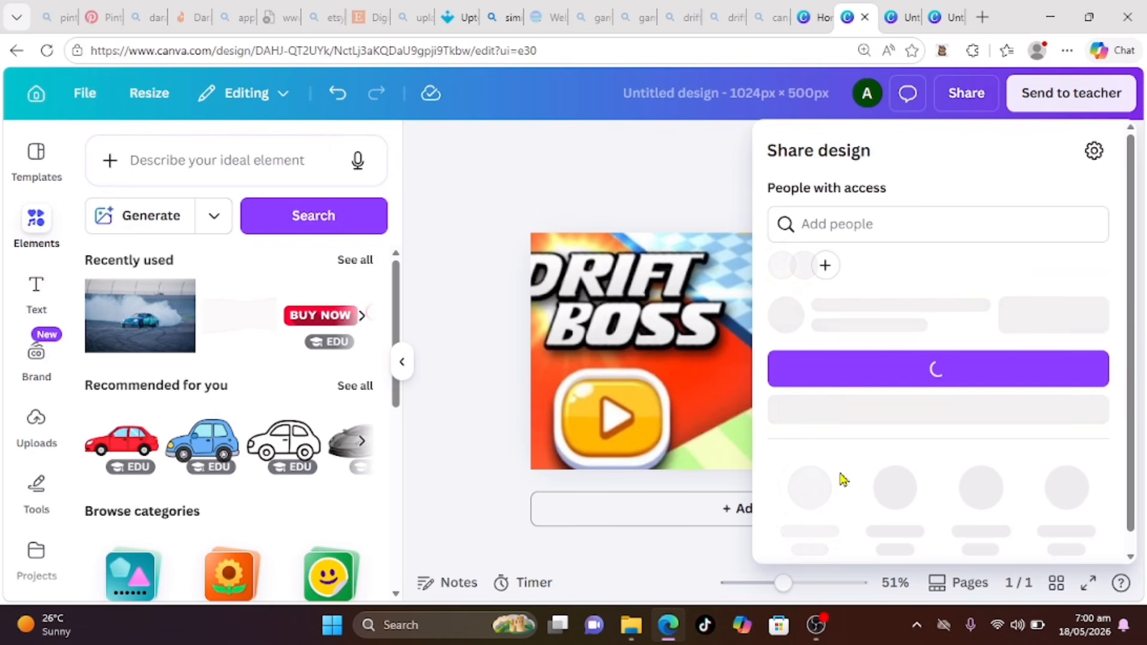
{"action": "left_click", "coordinate": [807, 505]}
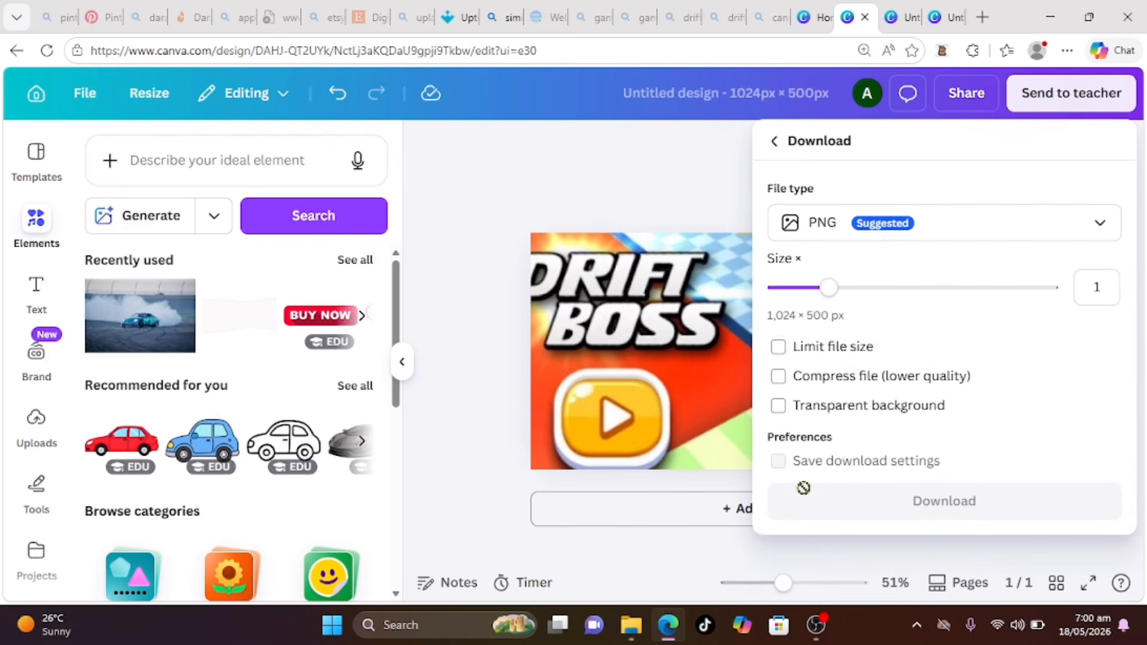
Step: Switch to the Uptodown developers console and upload the three PNG screenshots from the Untitled design folder for the English language
{"action": "left_click", "coordinate": [460, 18]}
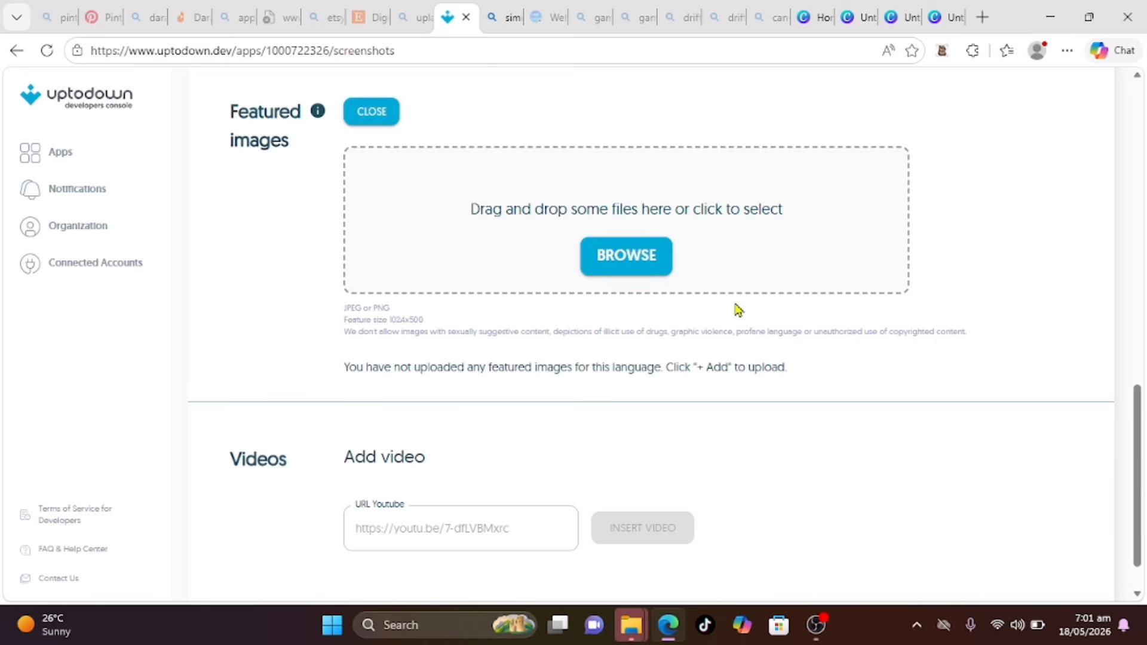
{"action": "left_click_drag", "start_coordinate": [1136, 454], "coordinate": [1105, 248]}
{"action": "scroll", "coordinate": [1105, 248], "scroll_direction": "up", "scroll_amount": 4}
{"action": "scroll", "coordinate": [1109, 231], "scroll_direction": "down", "scroll_amount": 7}
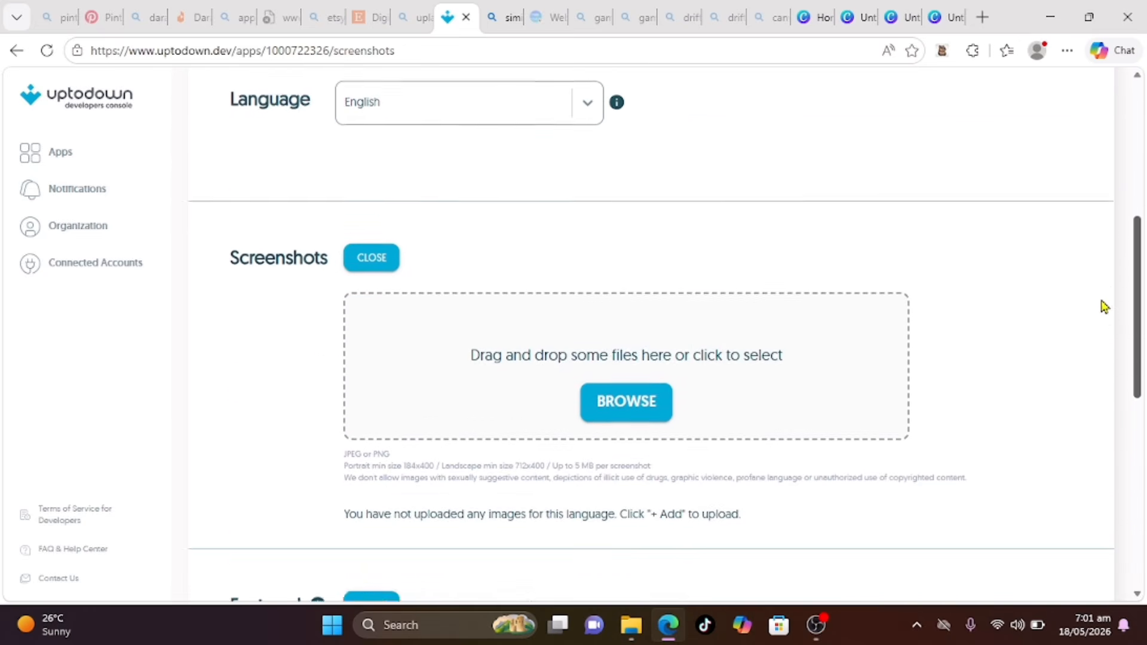
Step: Upload the 1024 × 500 px Drift Boss image from the Downloads folder as the app's featured image
{"action": "left_click_drag", "start_coordinate": [1144, 266], "coordinate": [1144, 429]}
{"action": "scroll", "coordinate": [606, 333], "scroll_direction": "down", "scroll_amount": 2}
{"action": "left_click", "coordinate": [625, 365]}
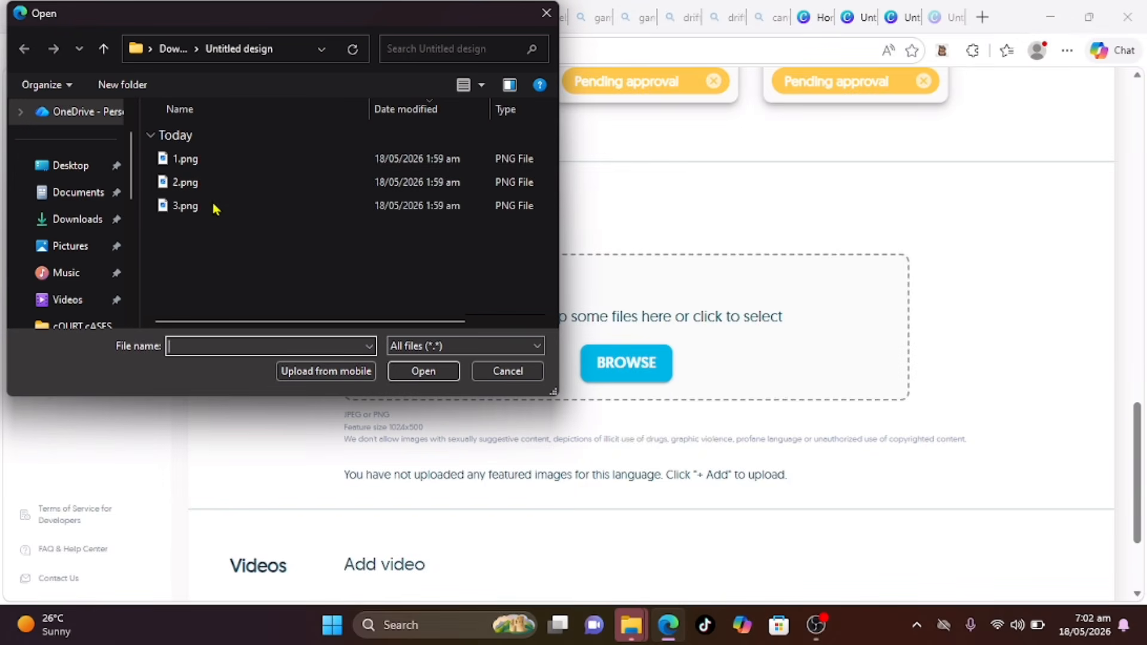
{"action": "left_click", "coordinate": [103, 48]}
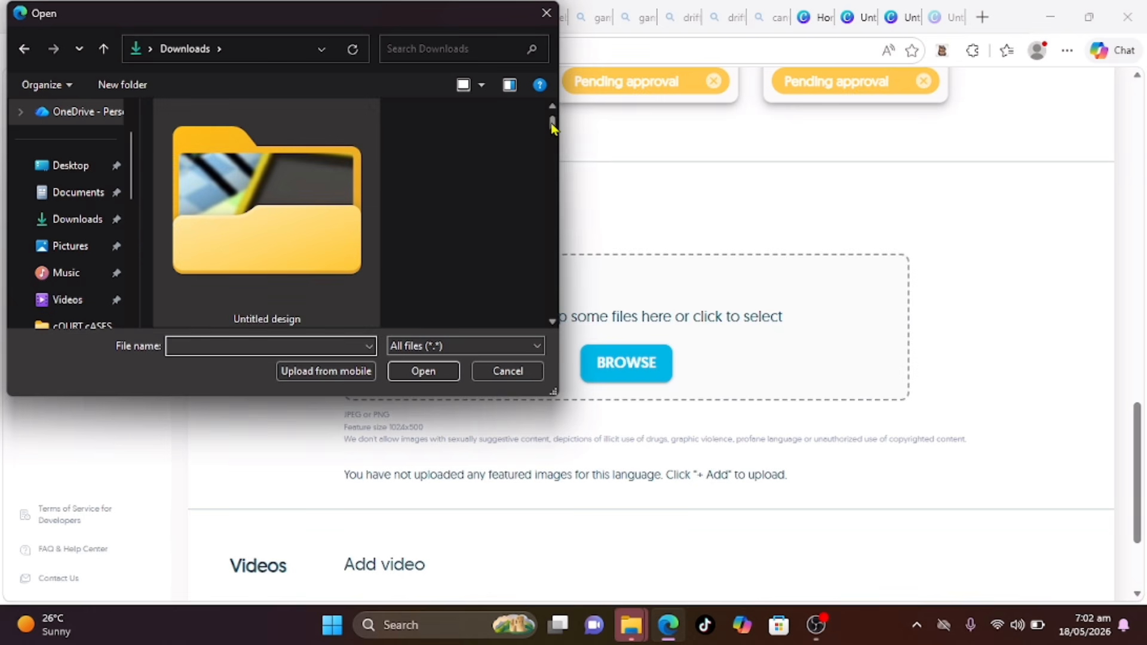
{"action": "left_click_drag", "start_coordinate": [550, 123], "coordinate": [550, 114]}
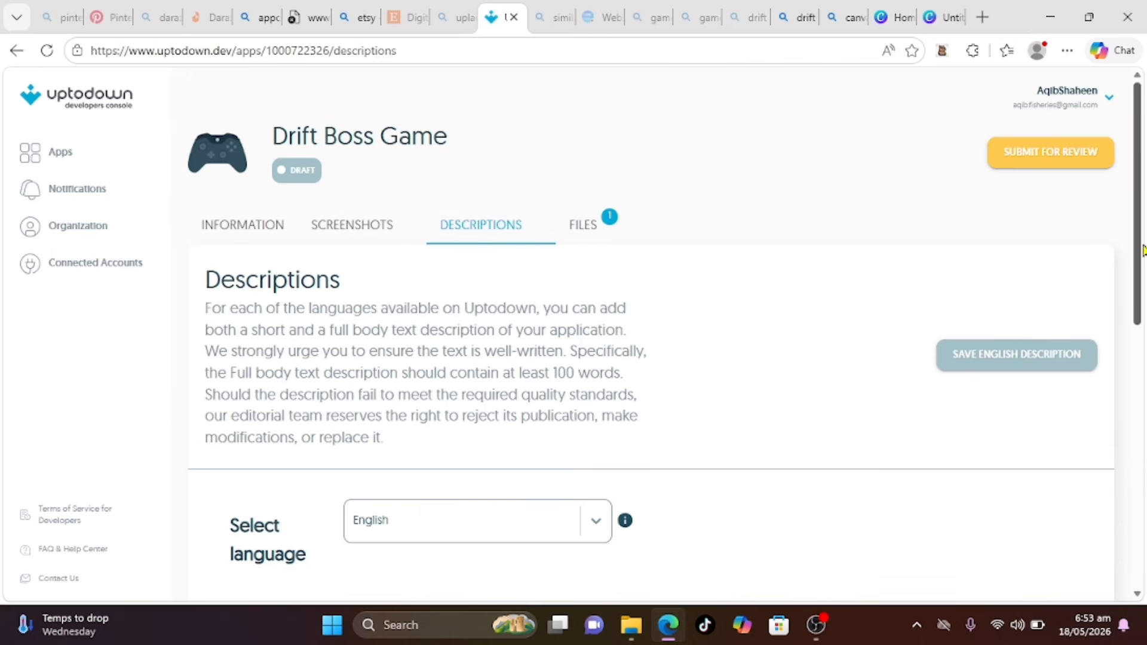
Step: Review the English description fields and the version and file information of the Drift Boss Game listing
{"action": "scroll", "coordinate": [1144, 400], "scroll_direction": "down", "scroll_amount": 5}
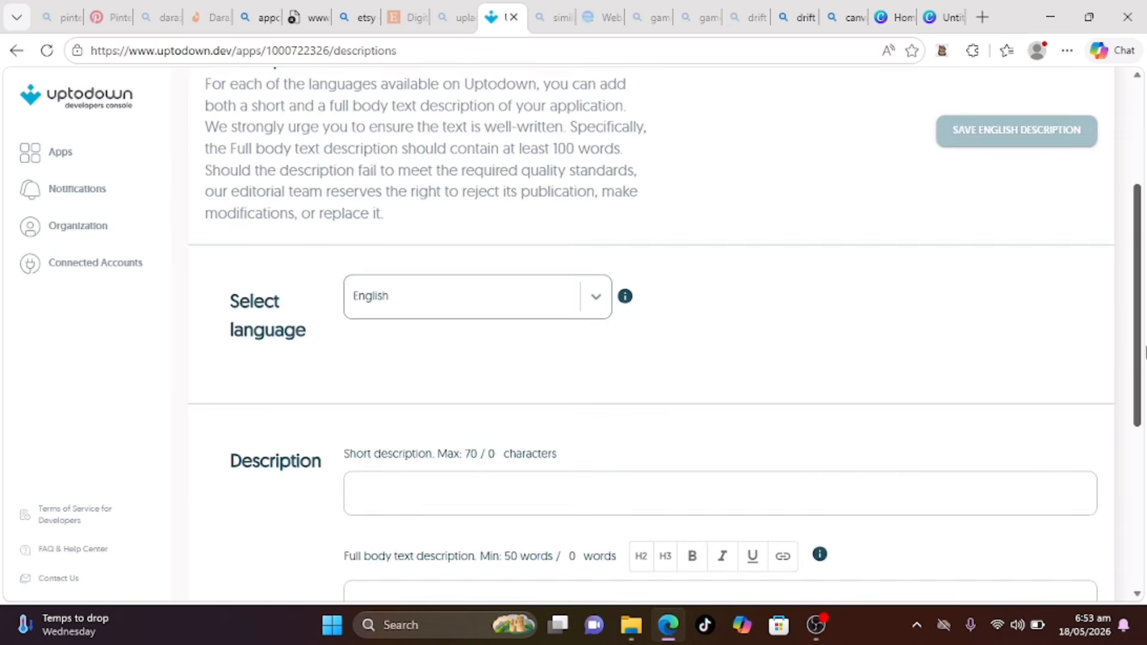
{"action": "left_click_drag", "start_coordinate": [1143, 400], "coordinate": [1143, 511]}
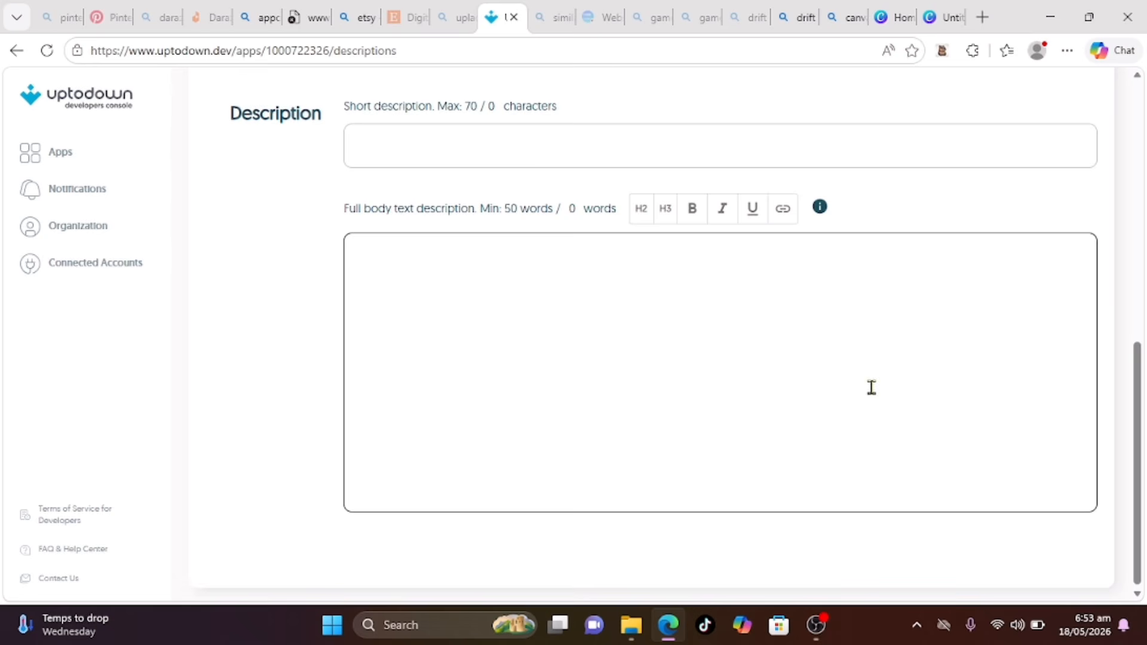
{"action": "left_click_drag", "start_coordinate": [1136, 340], "coordinate": [1103, 126]}
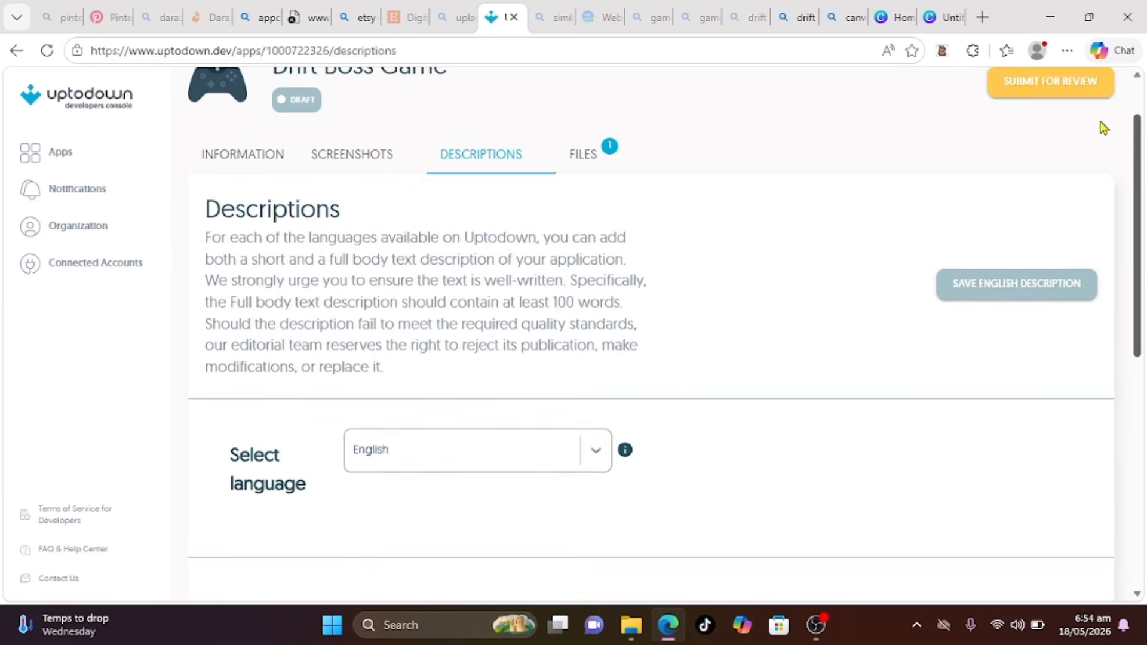
{"action": "left_click", "coordinate": [619, 212]}
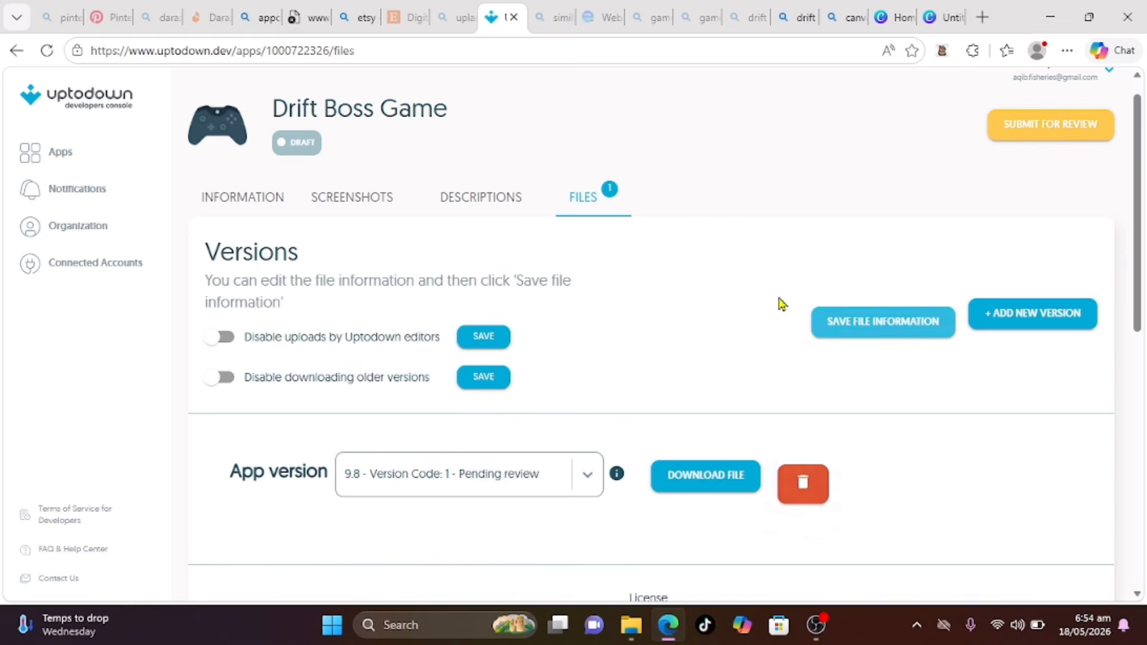
{"action": "scroll", "coordinate": [329, 402], "scroll_direction": "down", "scroll_amount": 10}
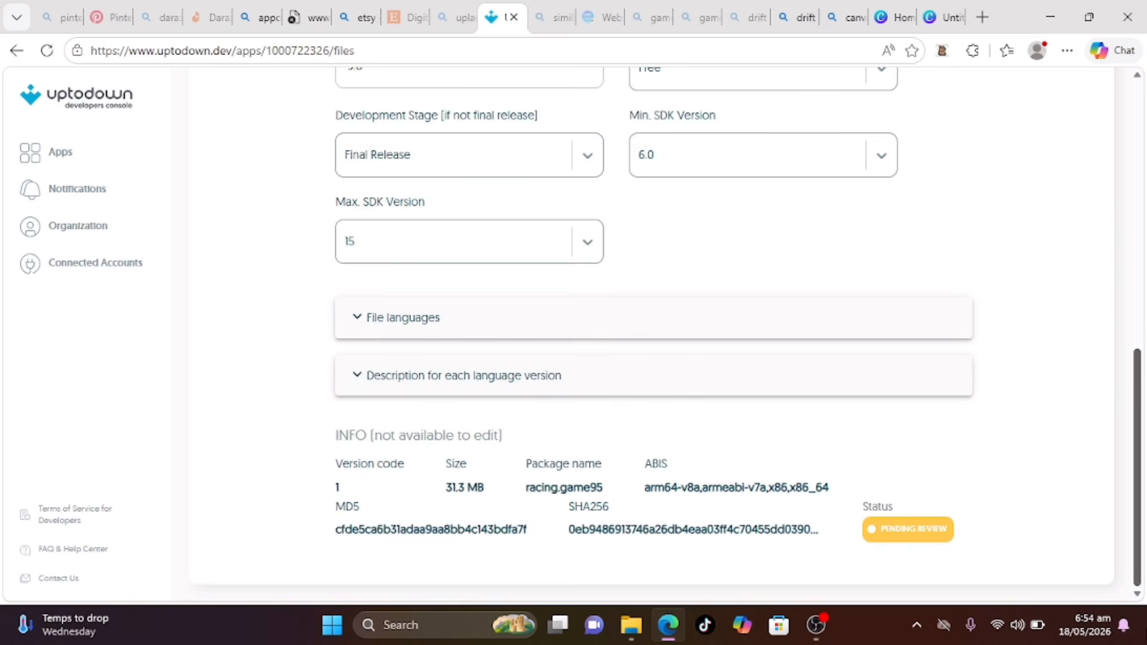
{"action": "scroll", "coordinate": [1111, 414], "scroll_direction": "up", "scroll_amount": 15}
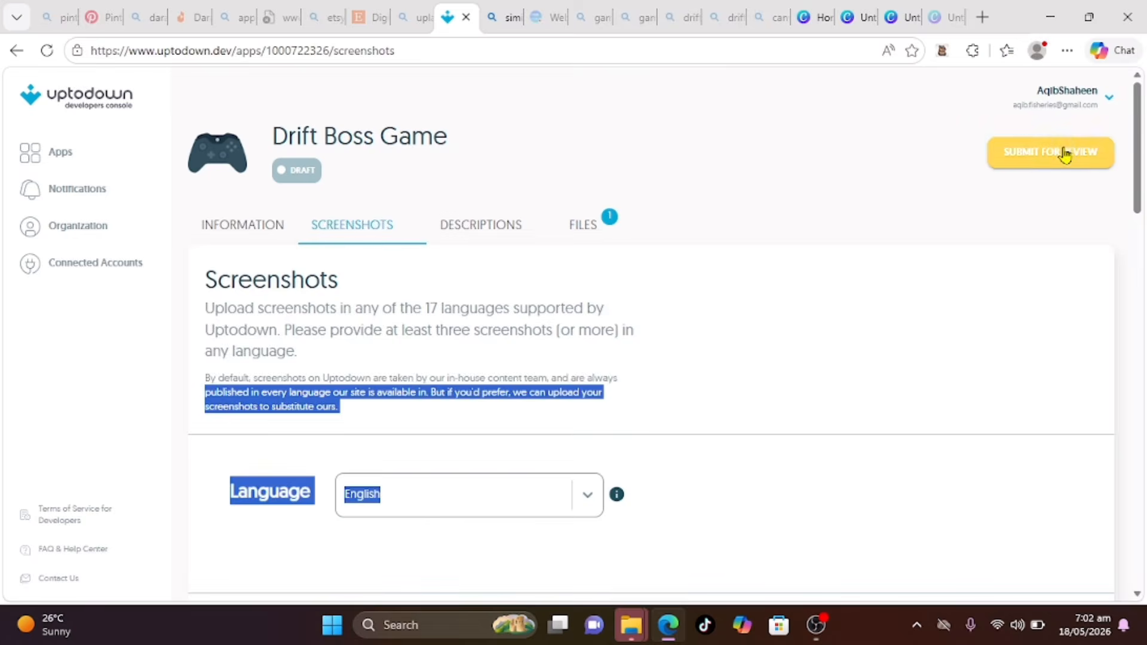
Step: Submit the Drift Boss Game app to the Uptodown editors for review and confirm the submission
{"action": "left_click", "coordinate": [1063, 152]}
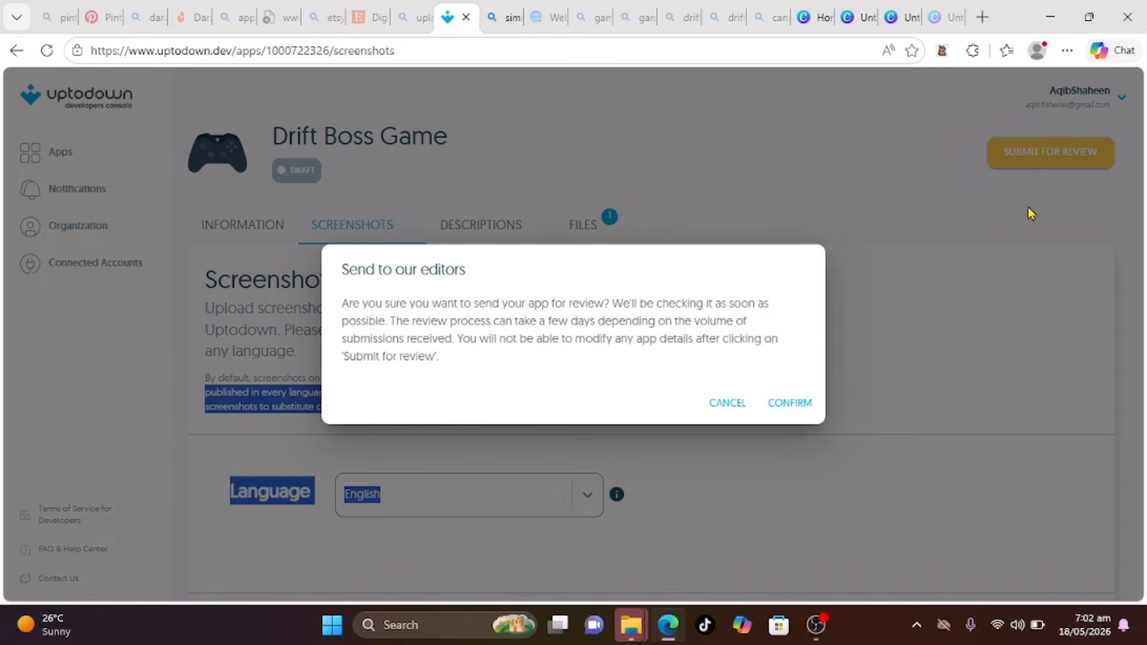
{"action": "left_click", "coordinate": [787, 401]}
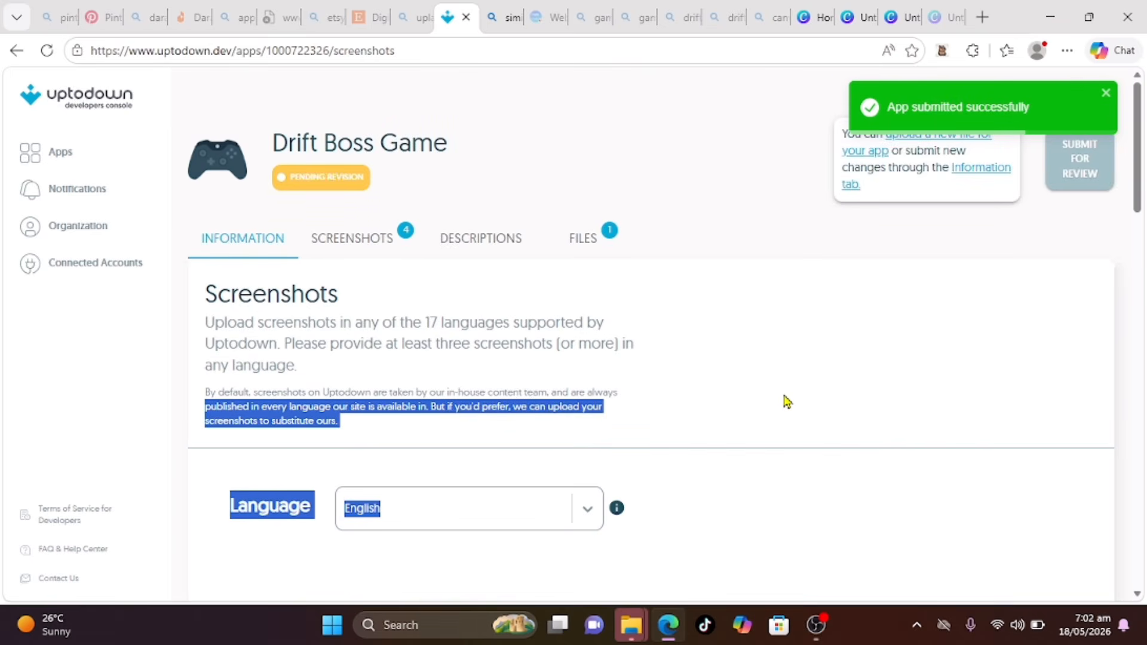
{"action": "left_click", "coordinate": [831, 368]}
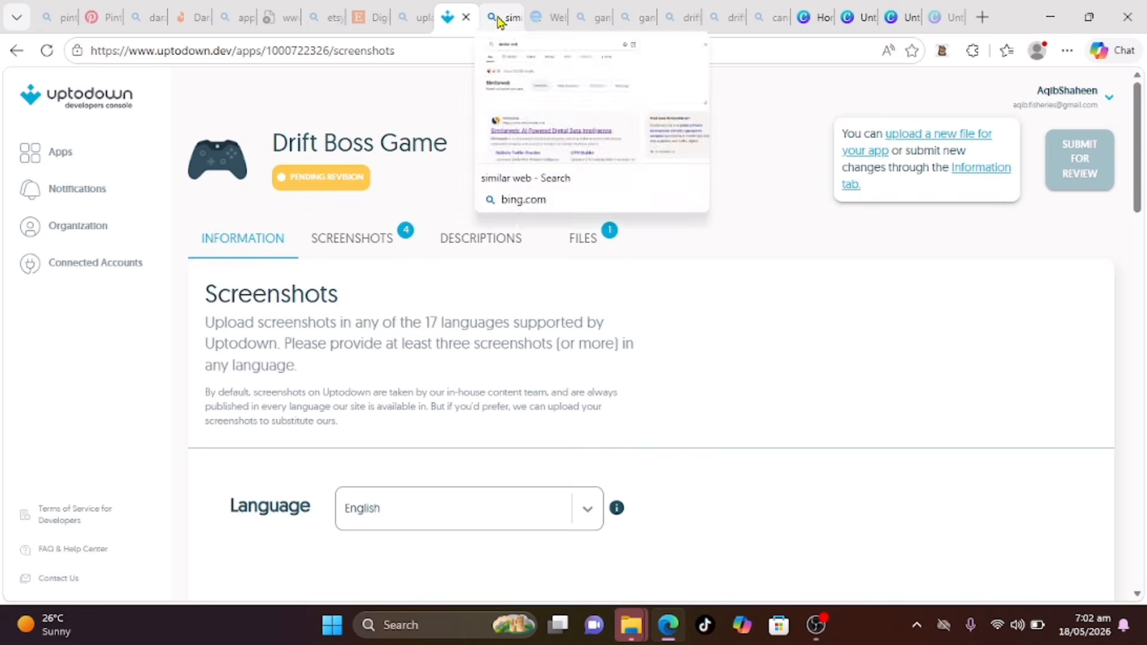
Step: Switch to Similarweb and examine the traffic and engagement overview for en.uptodown.com
{"action": "left_click", "coordinate": [517, 18]}
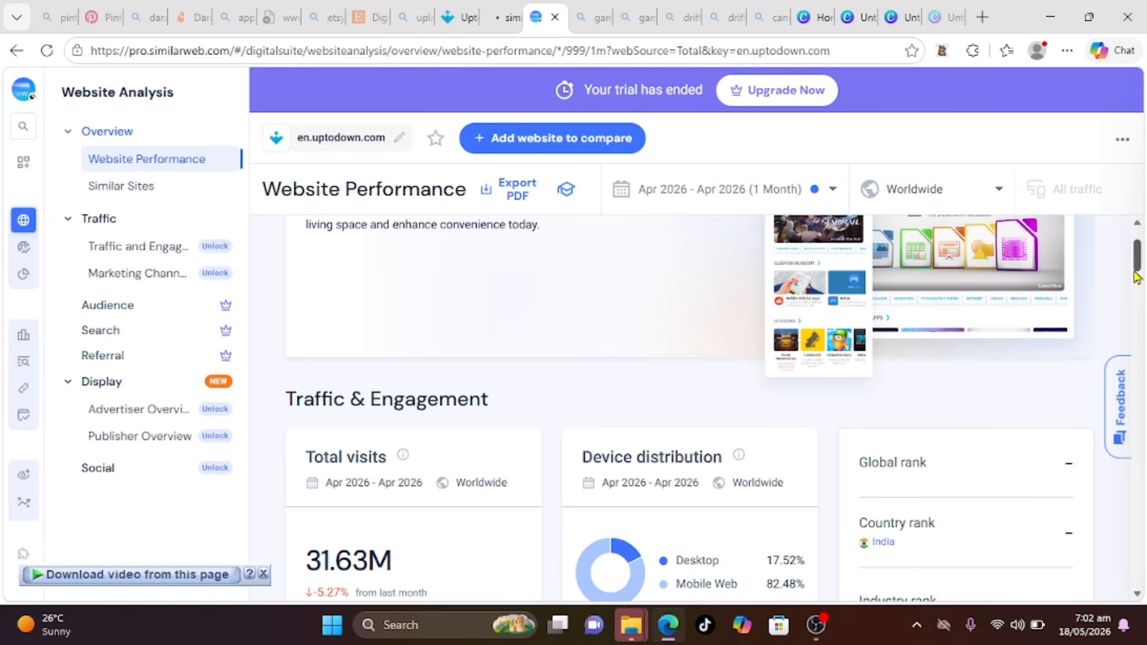
{"action": "left_click_drag", "start_coordinate": [1137, 269], "coordinate": [1139, 279]}
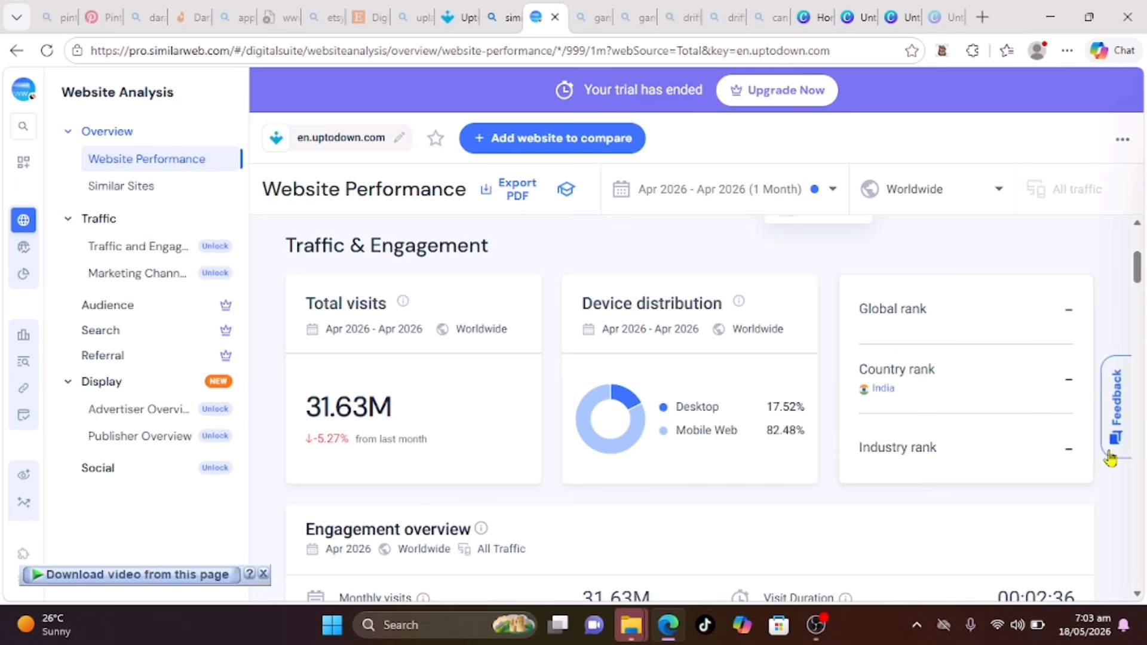
{"action": "mouse_move", "coordinate": [1136, 257]}
{"action": "left_mouse_down"}
{"action": "mouse_move", "coordinate": [1144, 360]}
{"action": "mouse_move", "coordinate": [1142, 240]}
{"action": "left_mouse_up"}
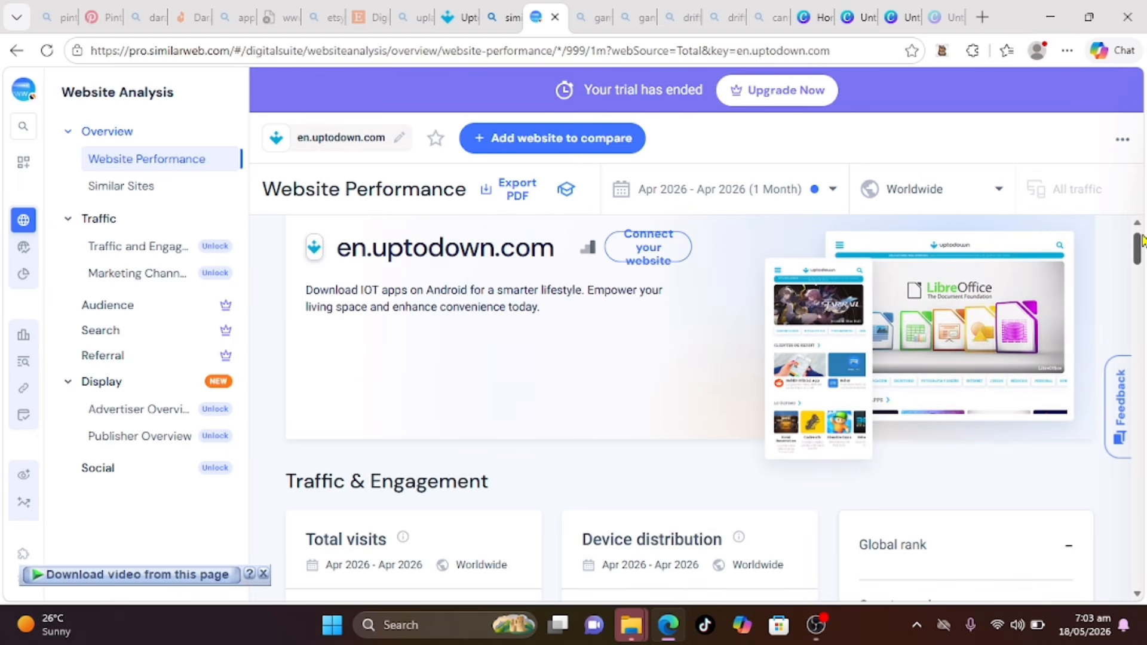